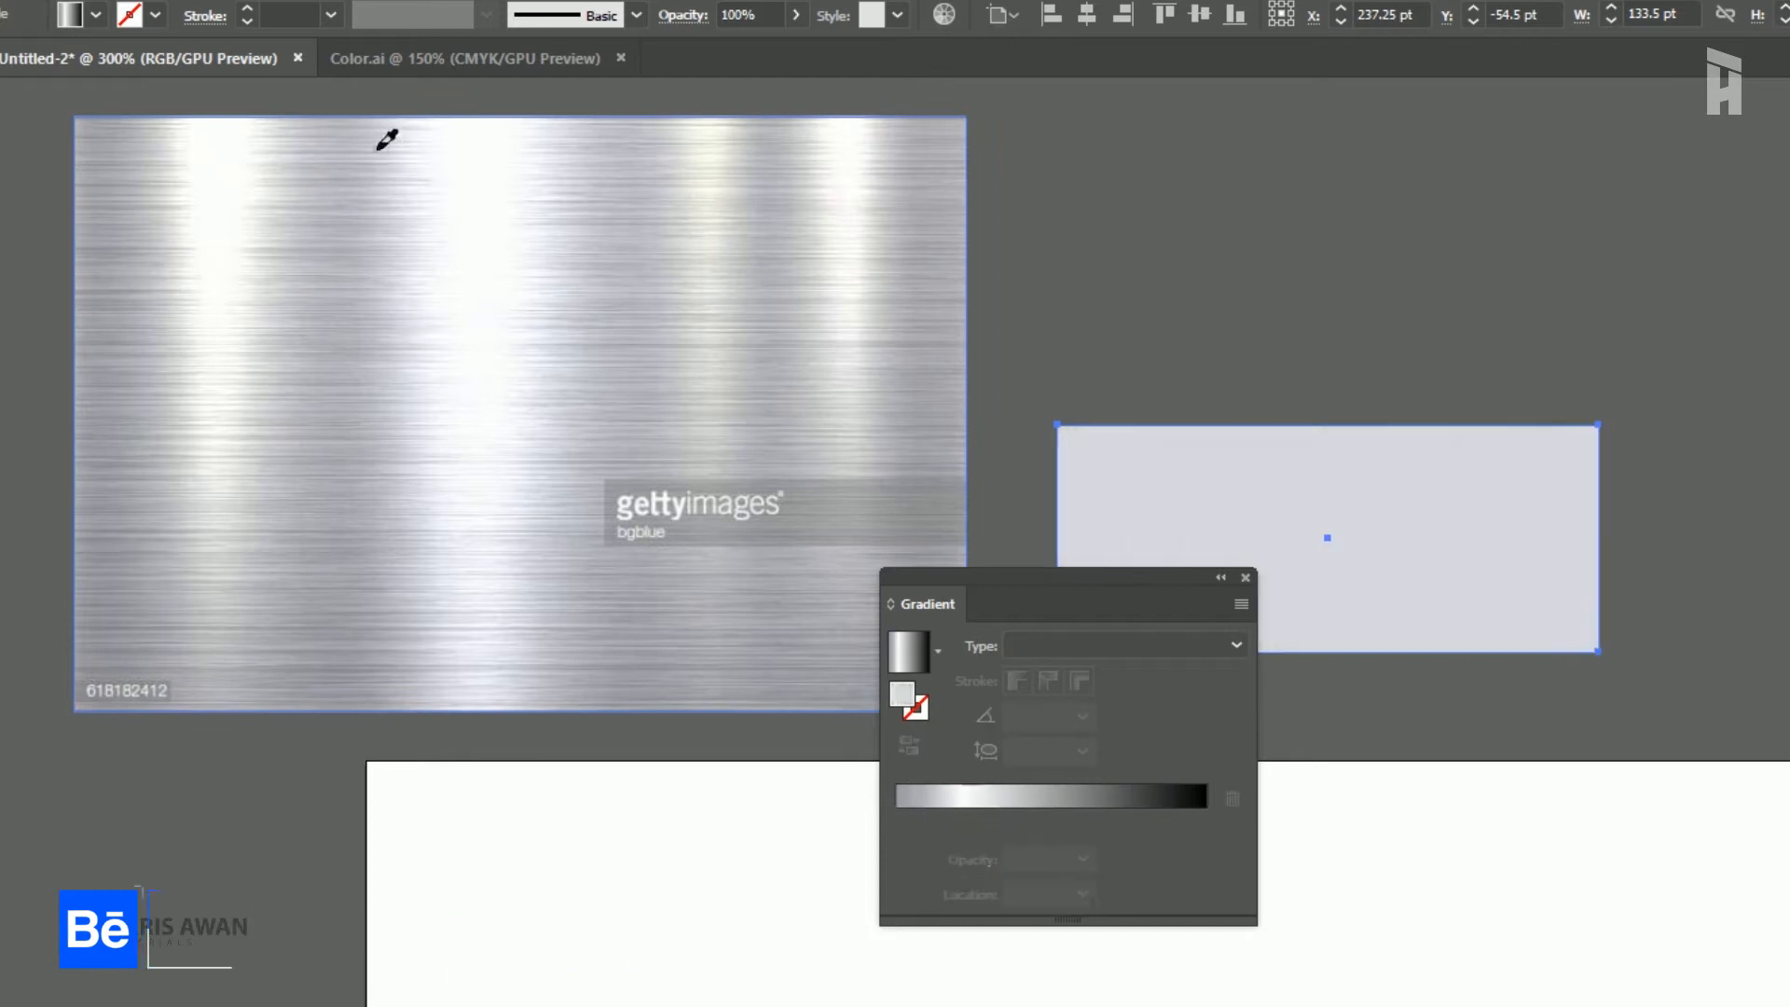
Build up the rectangle's linear gradient with further stops whose colours are sampled from the brushed metal image
click(540, 152)
click(595, 146)
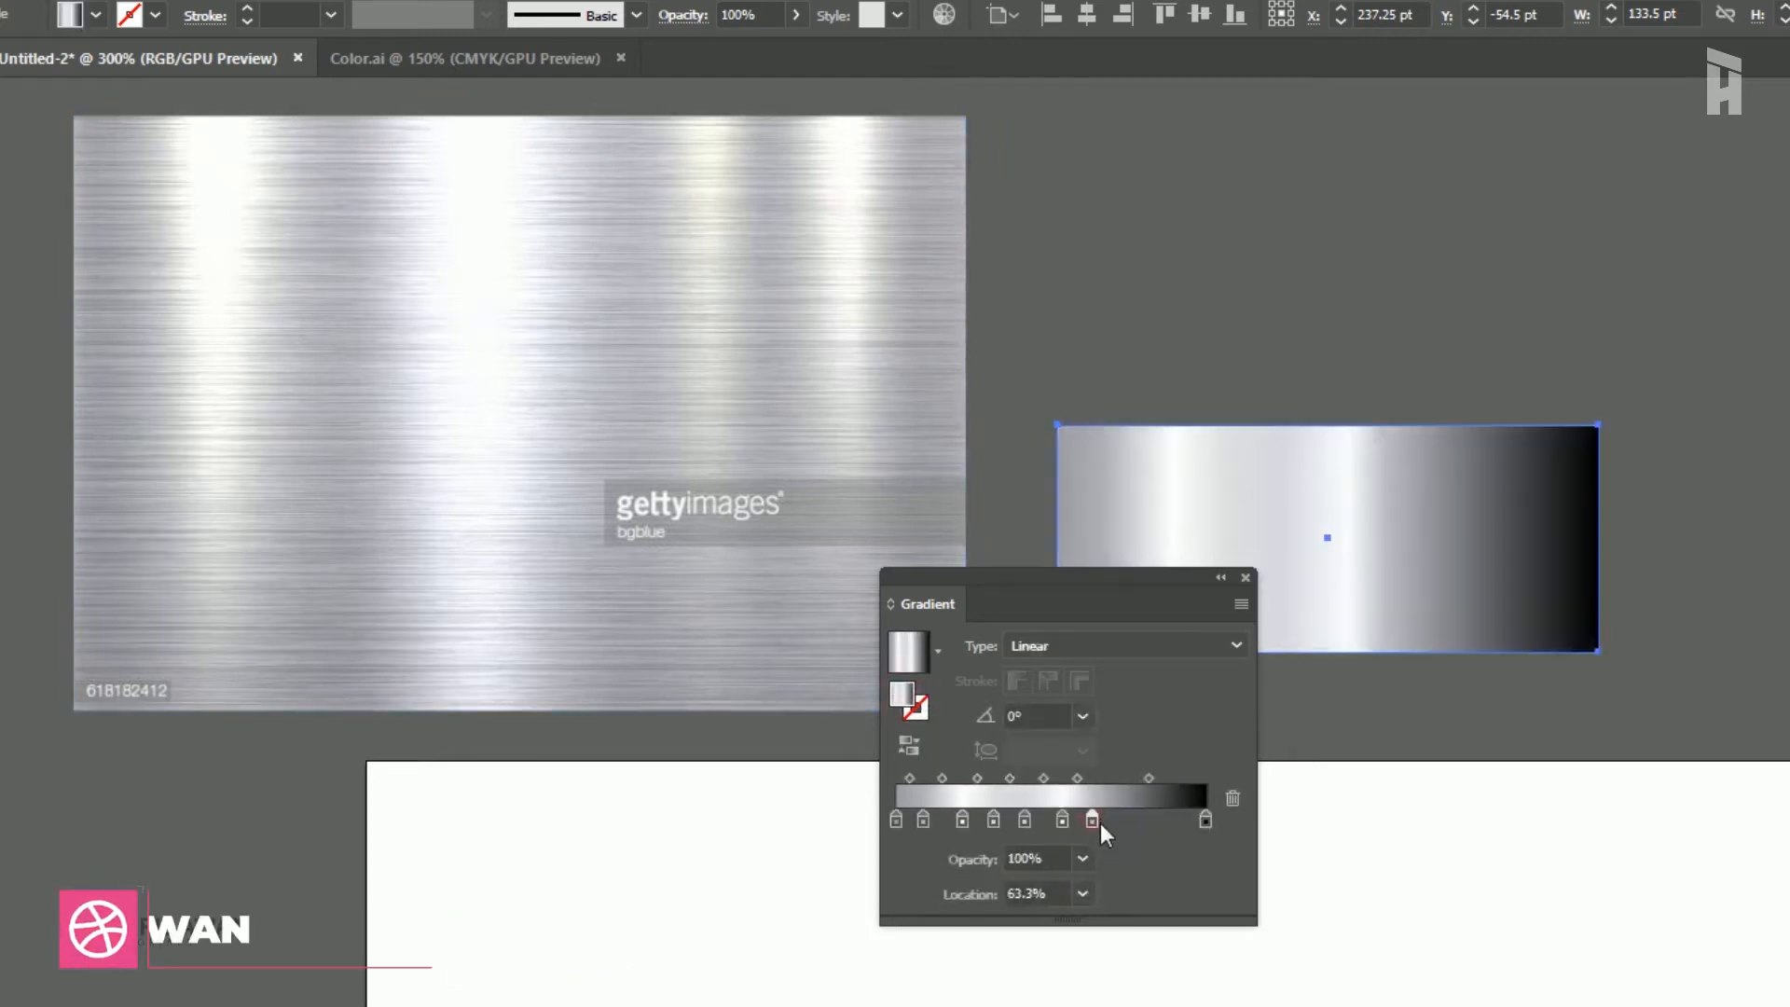
key(ctrl+z)
key(ctrl+z)
drag(904, 693, 1121, 815)
click(643, 159)
click(755, 177)
click(746, 192)
click(183, 496)
Set the opacity of the gradient stop at location 71.89% to 70% and move the Gradient panel clear of the artwork
click(1119, 819)
click(1082, 859)
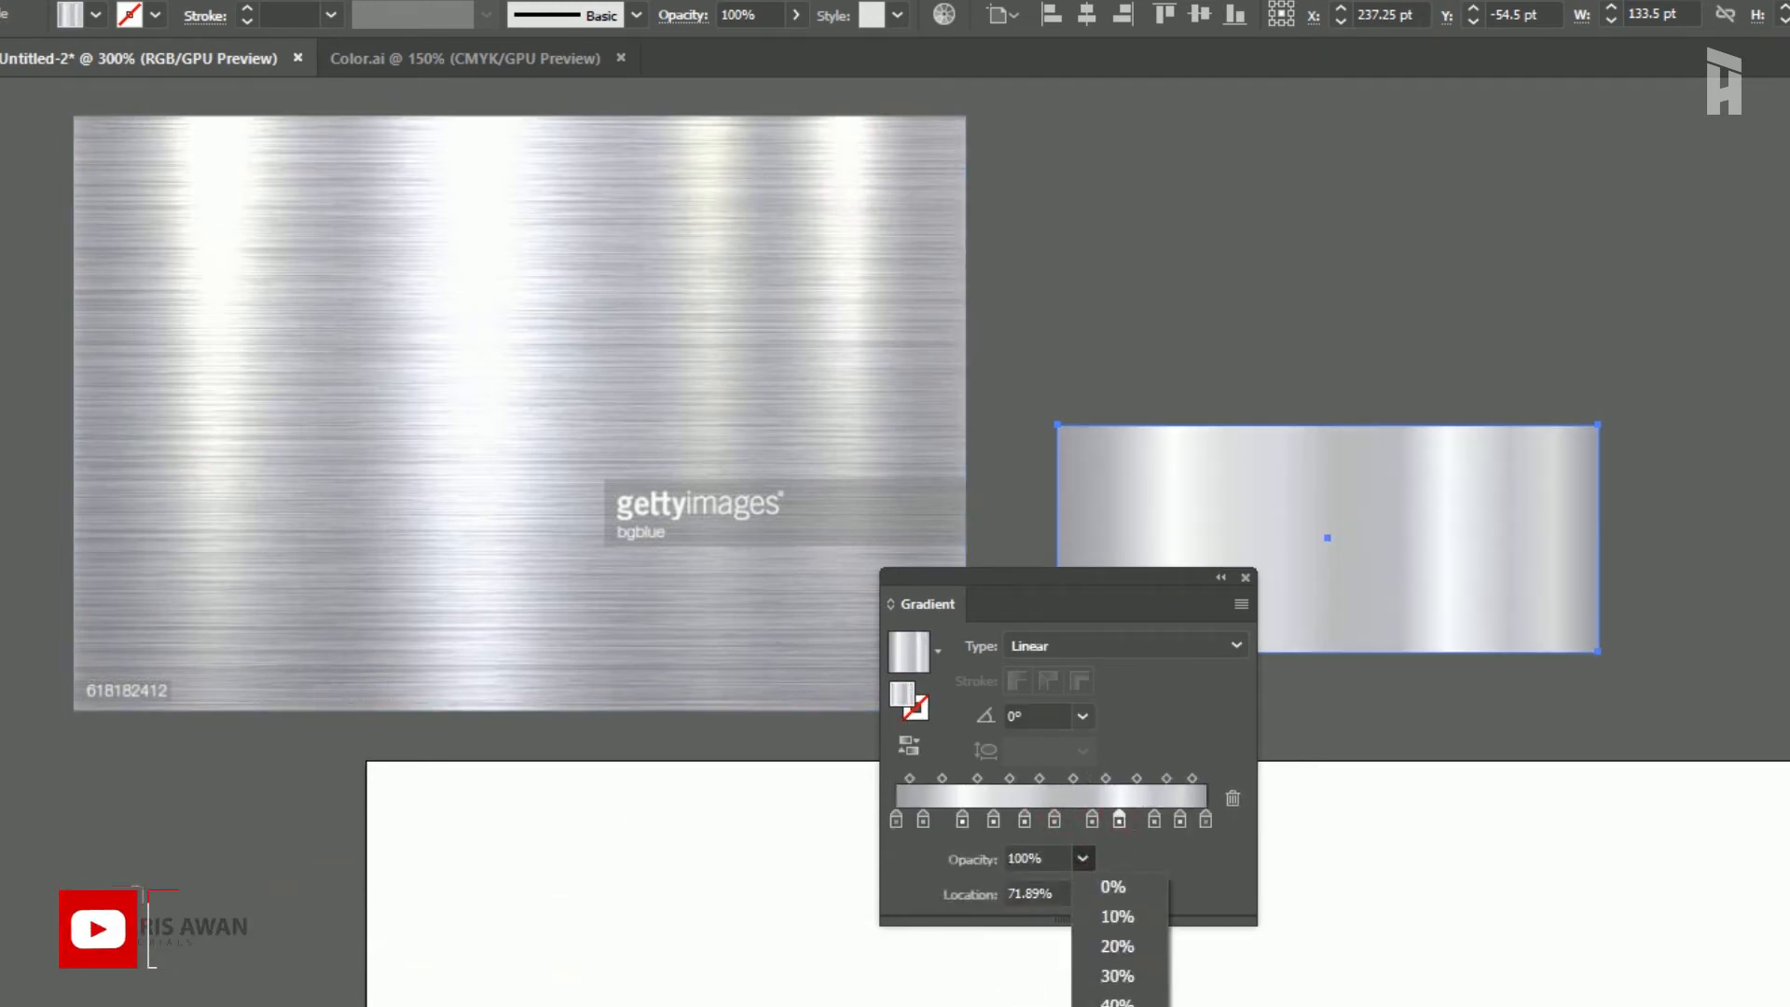
click(1128, 1005)
click(757, 939)
scroll(757, 940, down, 2)
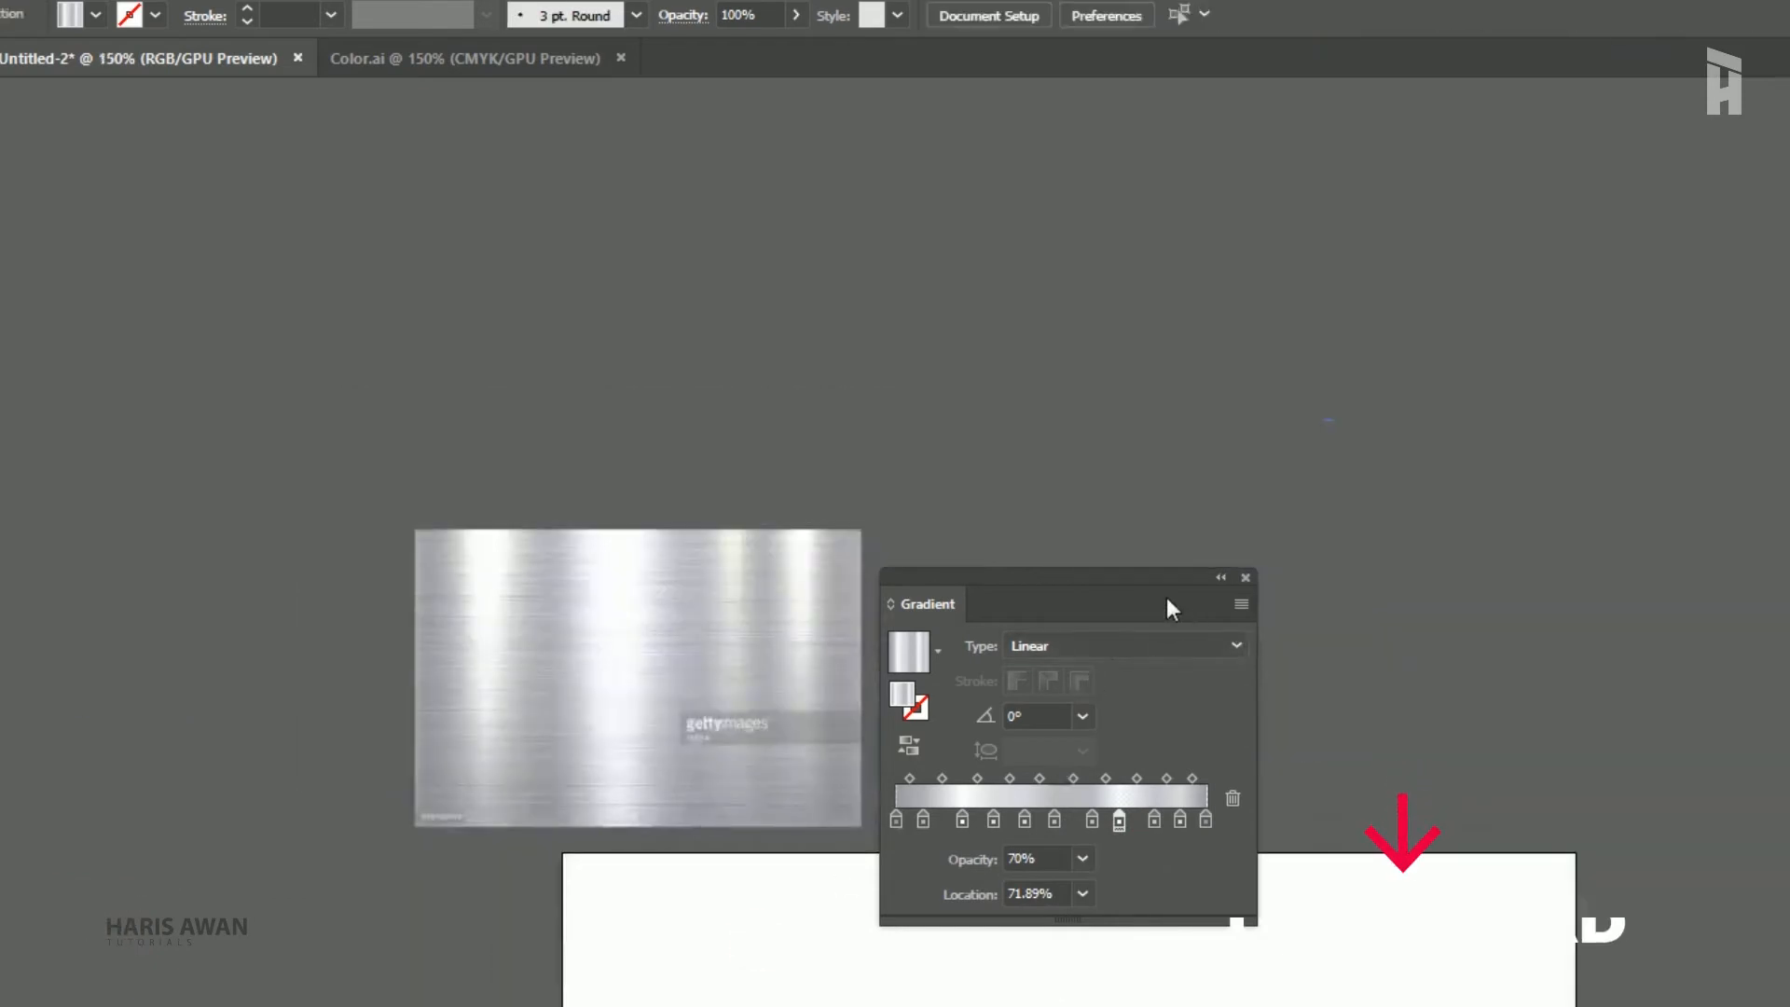
drag(1119, 574, 1700, 412)
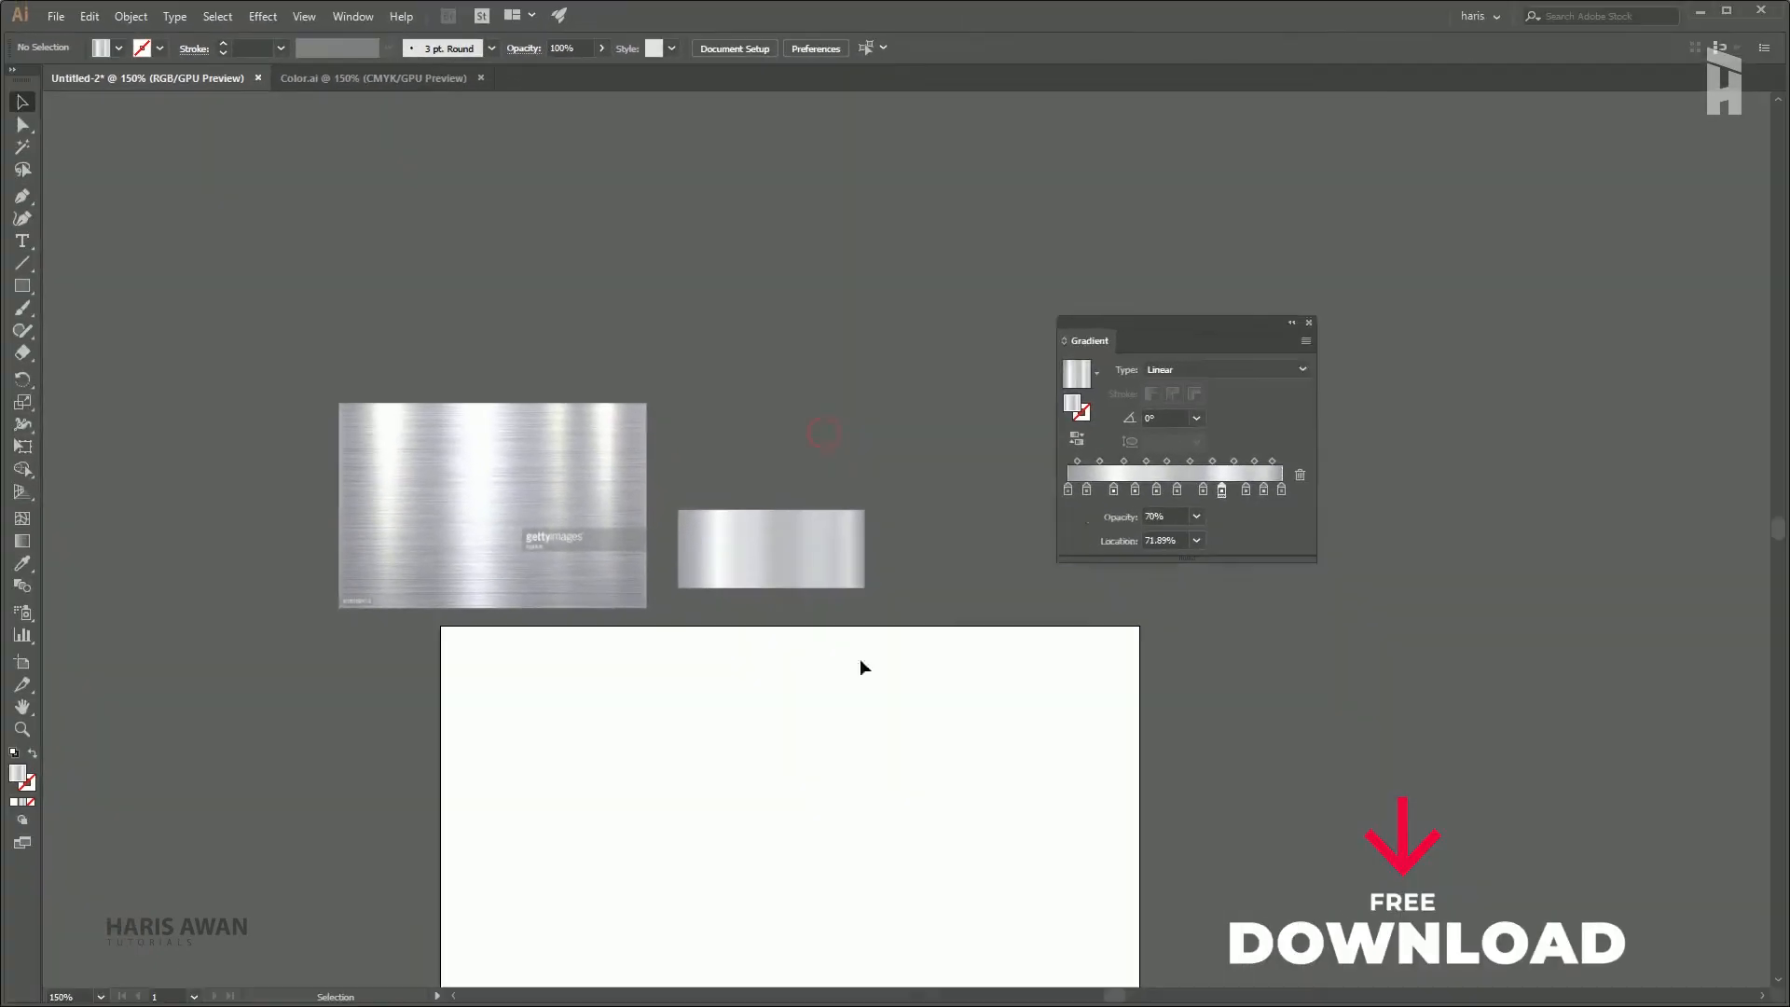
Draw a square about 77 pt wide filled with the metallic gradient on the artboard
scroll(746, 615, down, 2)
scroll(735, 580, up, 1)
key(m)
drag(636, 513, 706, 579)
scroll(602, 454, up, 1)
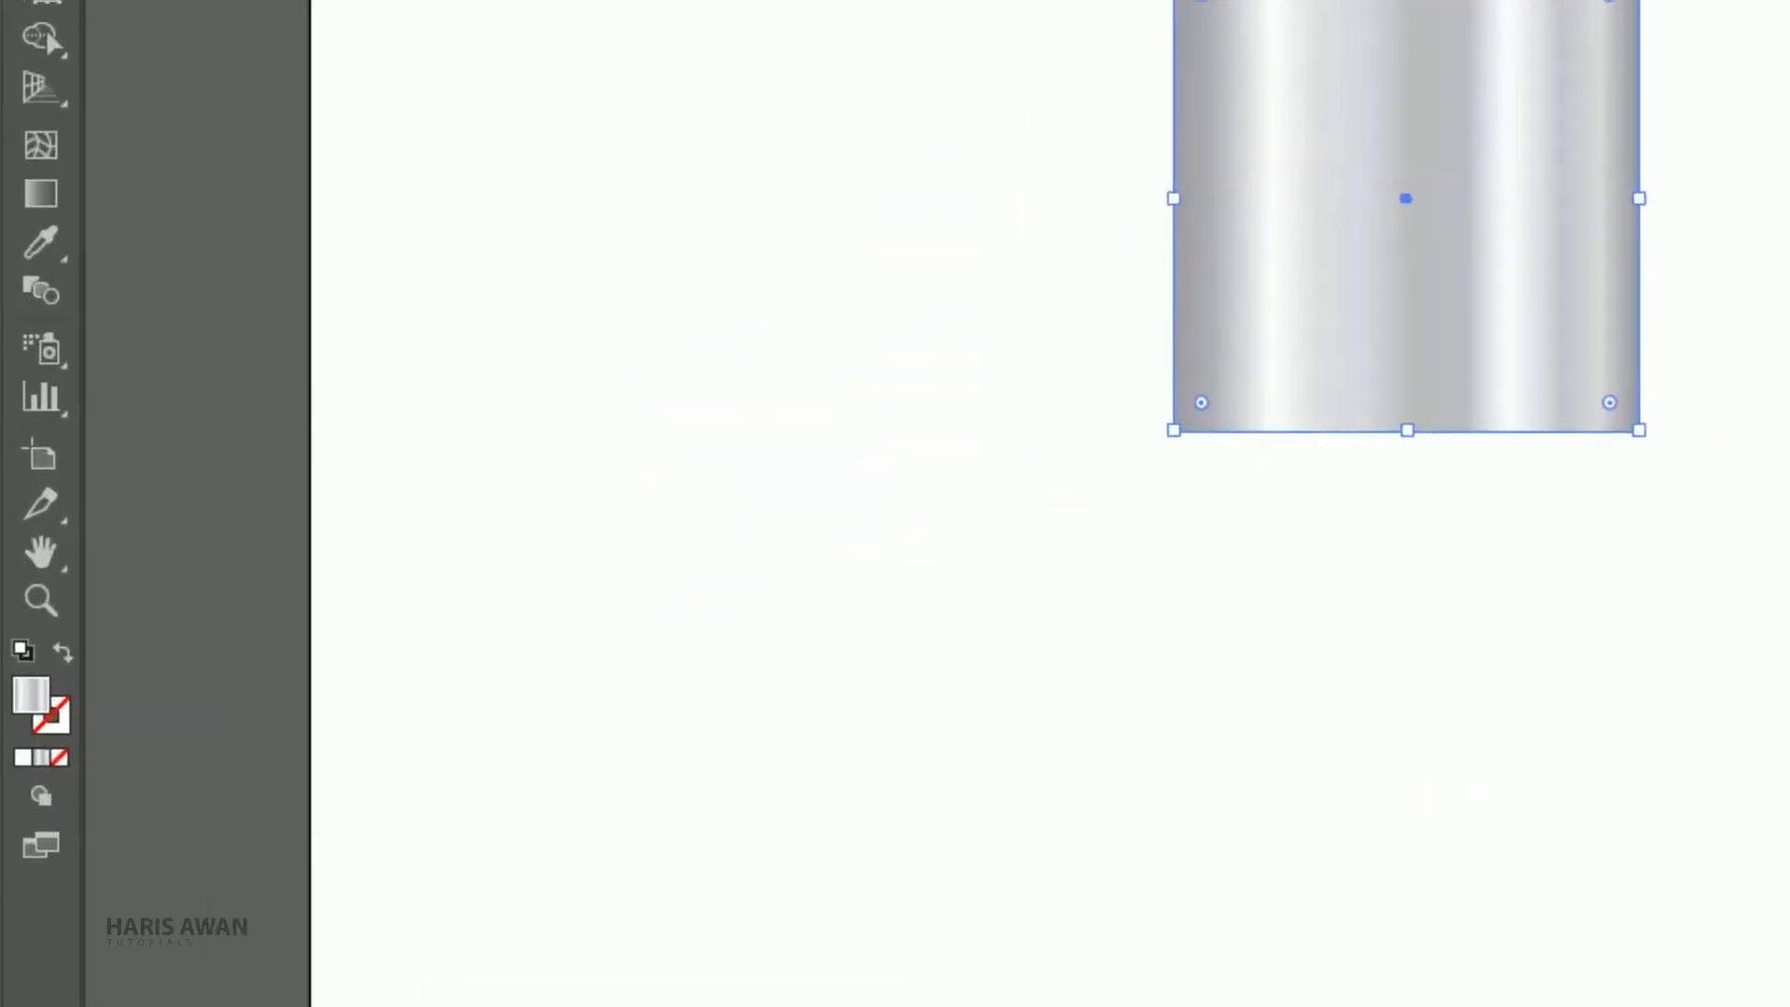
Swap the square's fill and stroke so the gradient is on the outline, and set the stroke weight to 14 pt
click(60, 657)
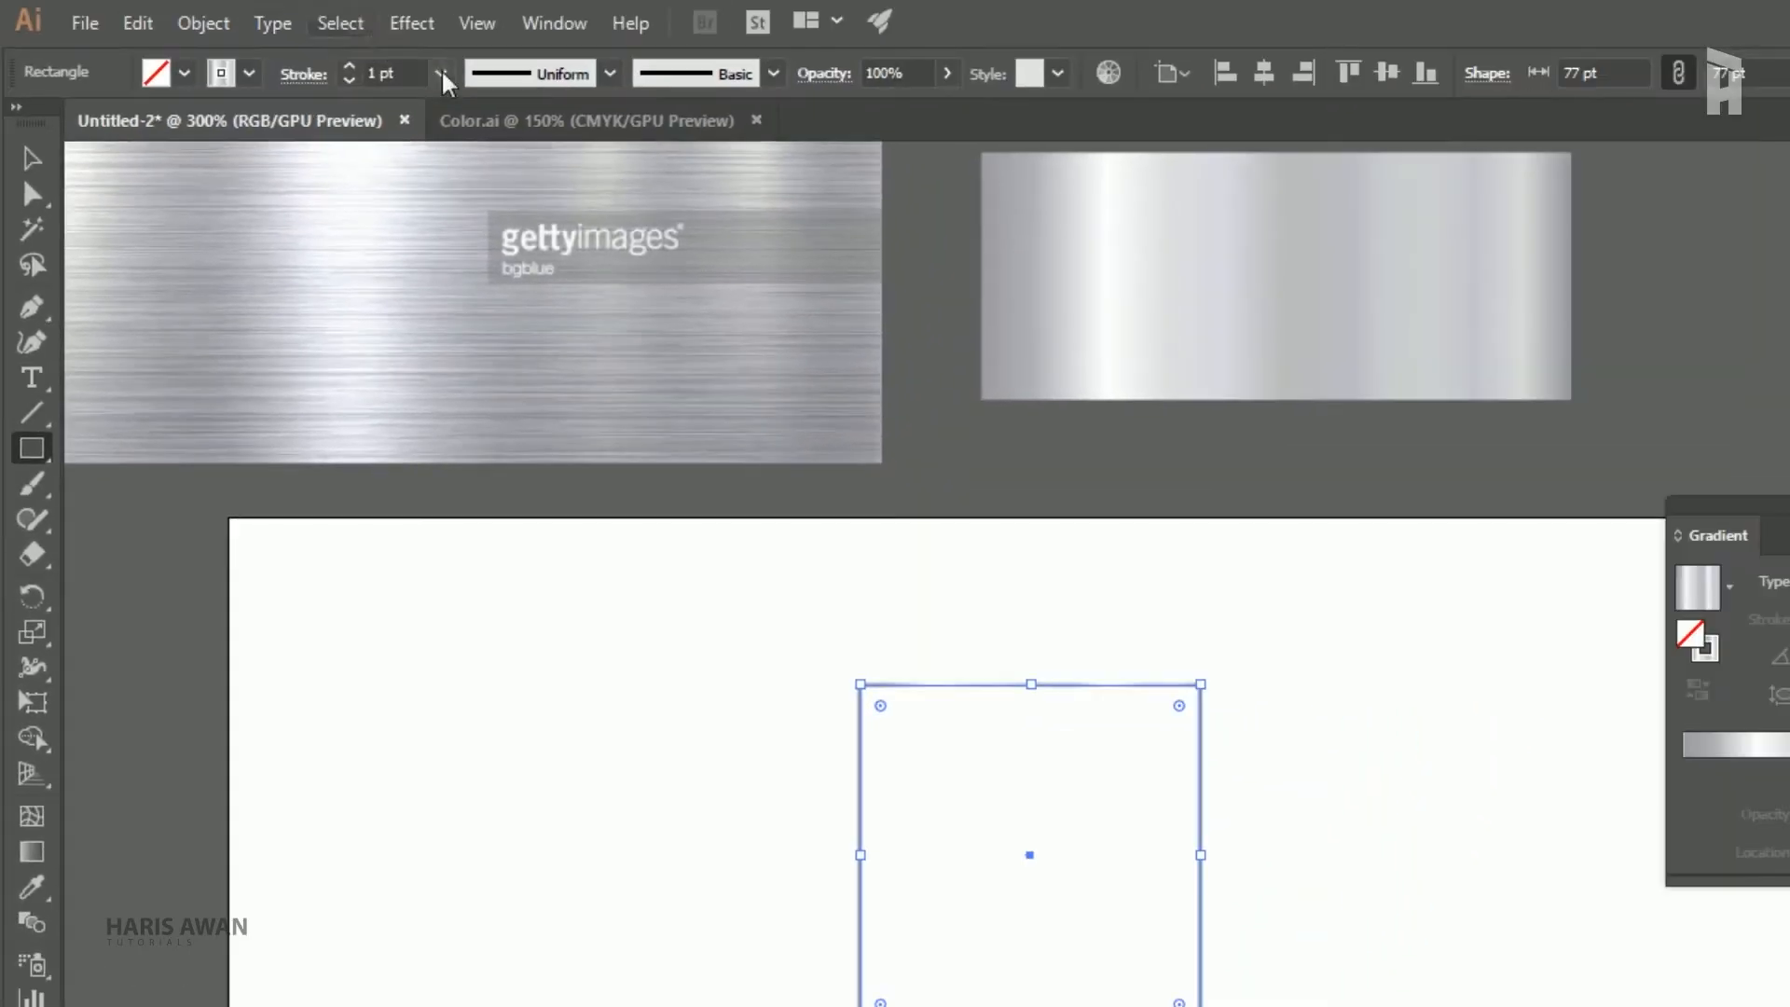
click(440, 73)
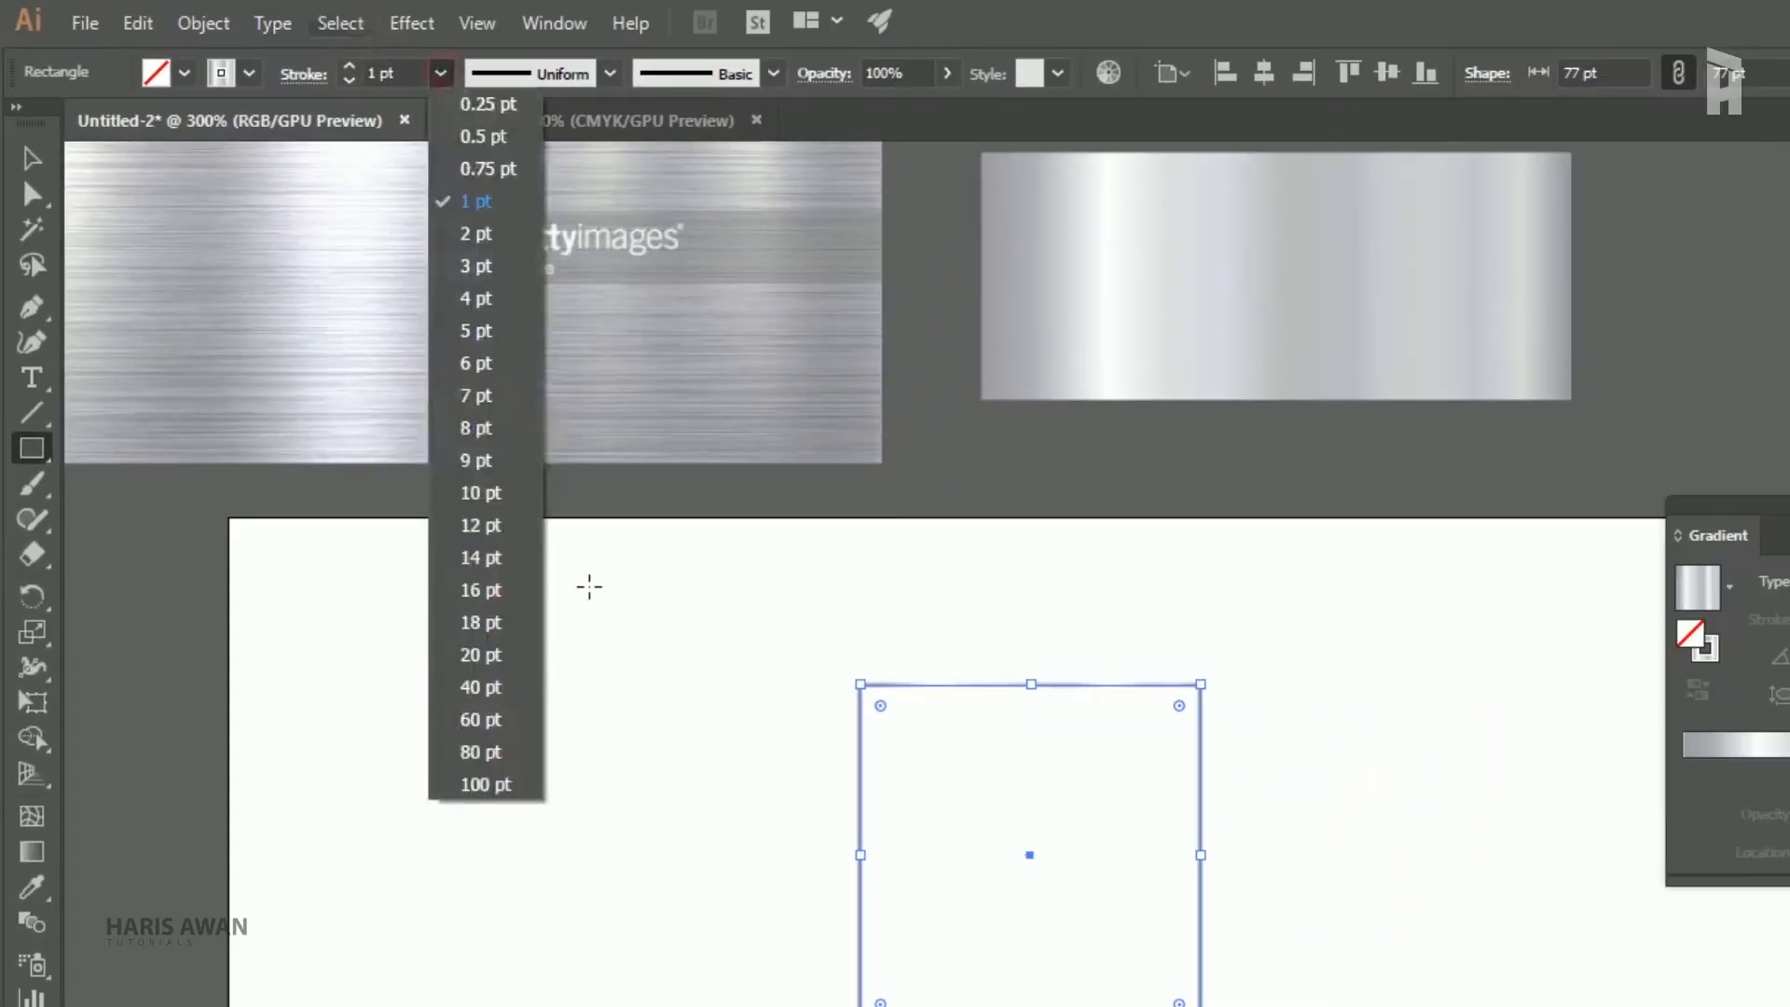
click(508, 560)
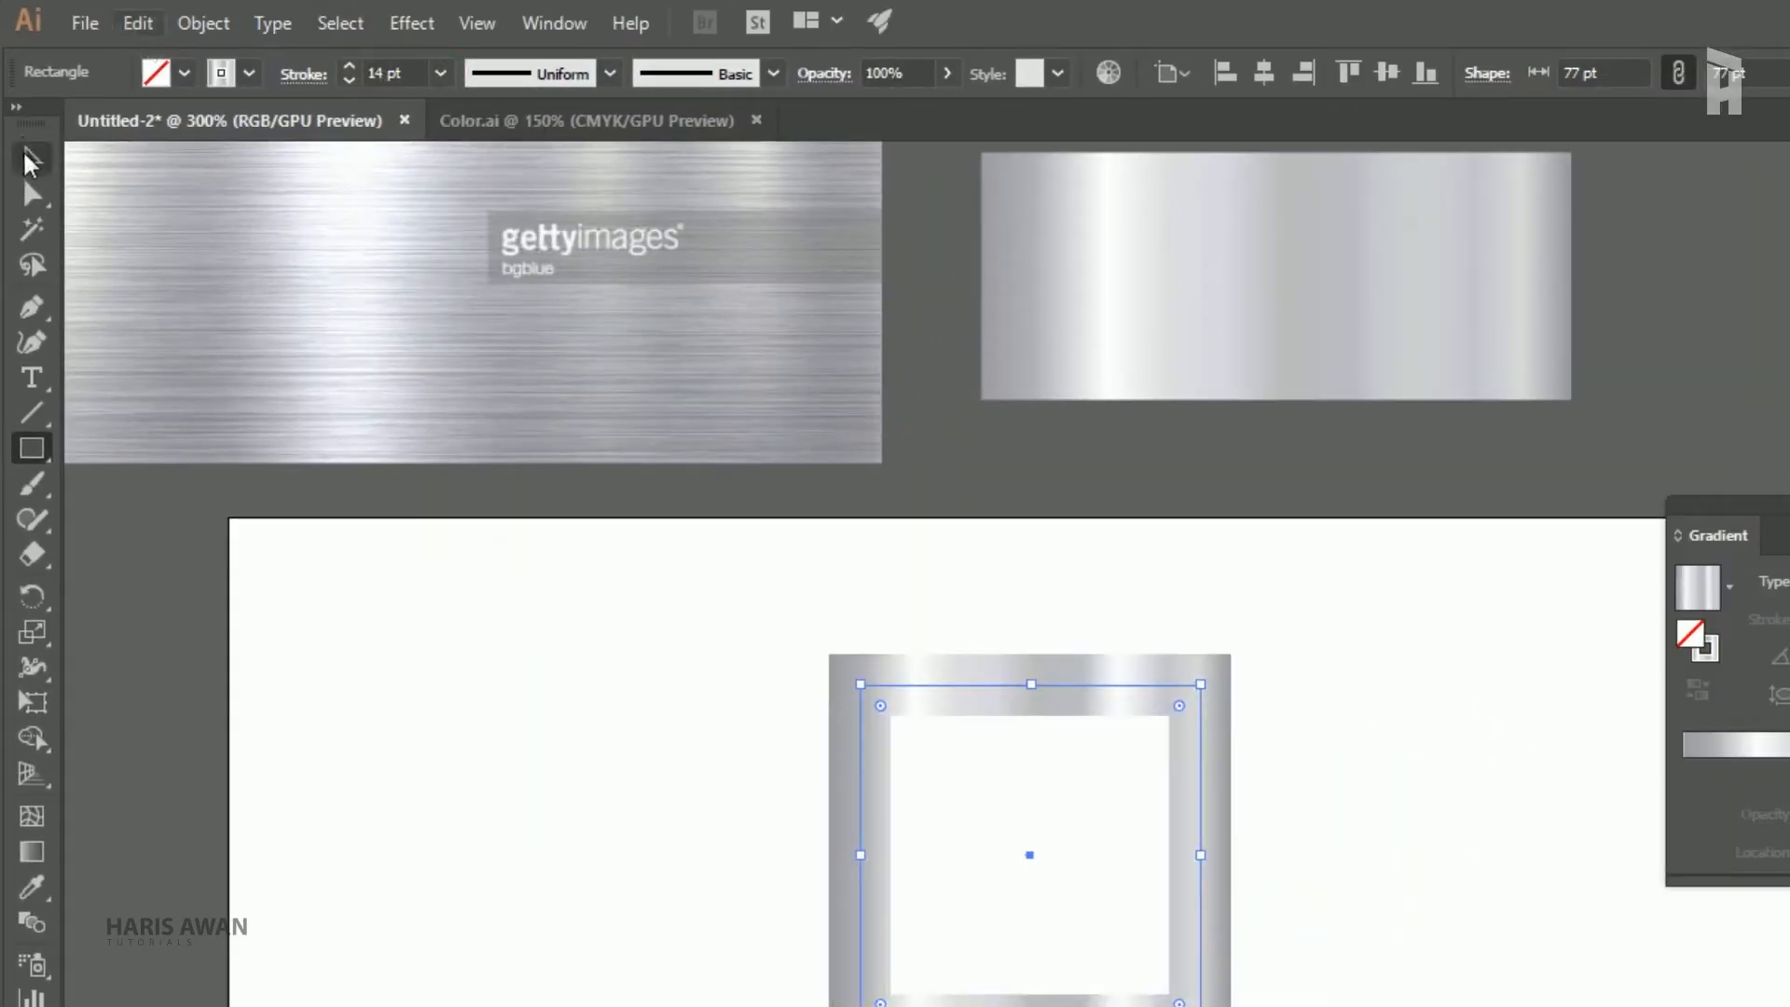
Expand the square's gradient stroke into a filled shape and rotate it 45° into a diamond
click(201, 21)
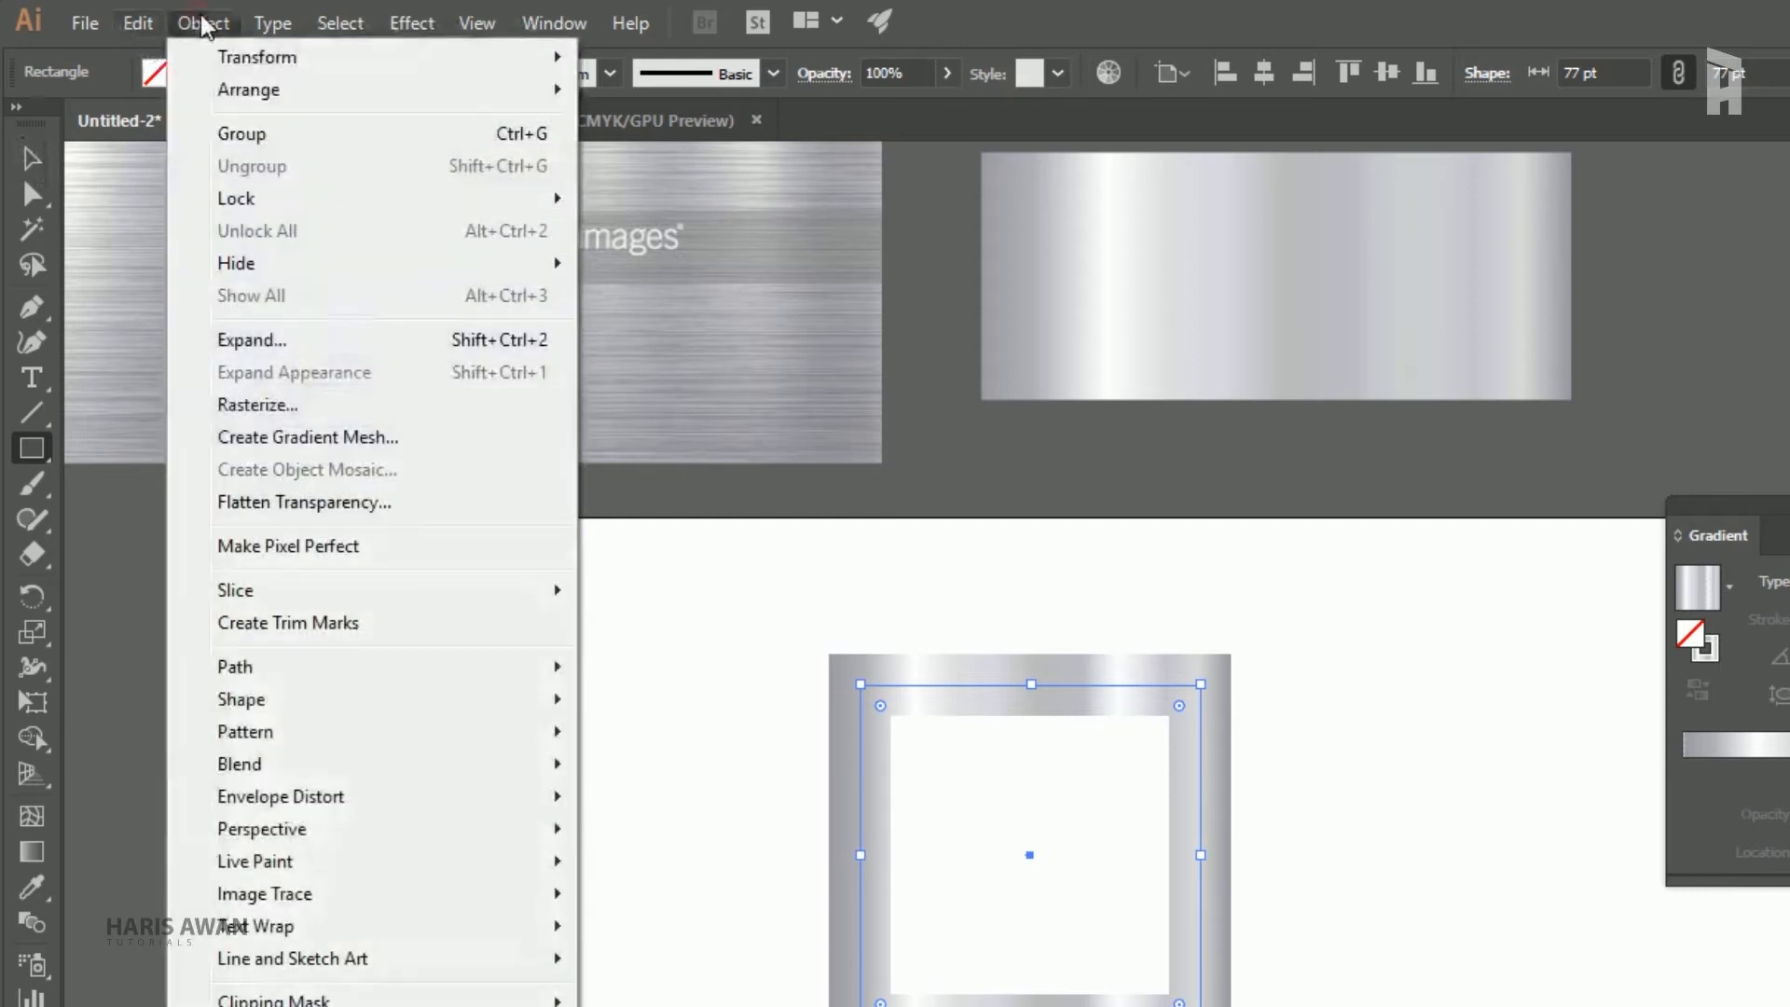
click(310, 352)
click(1101, 652)
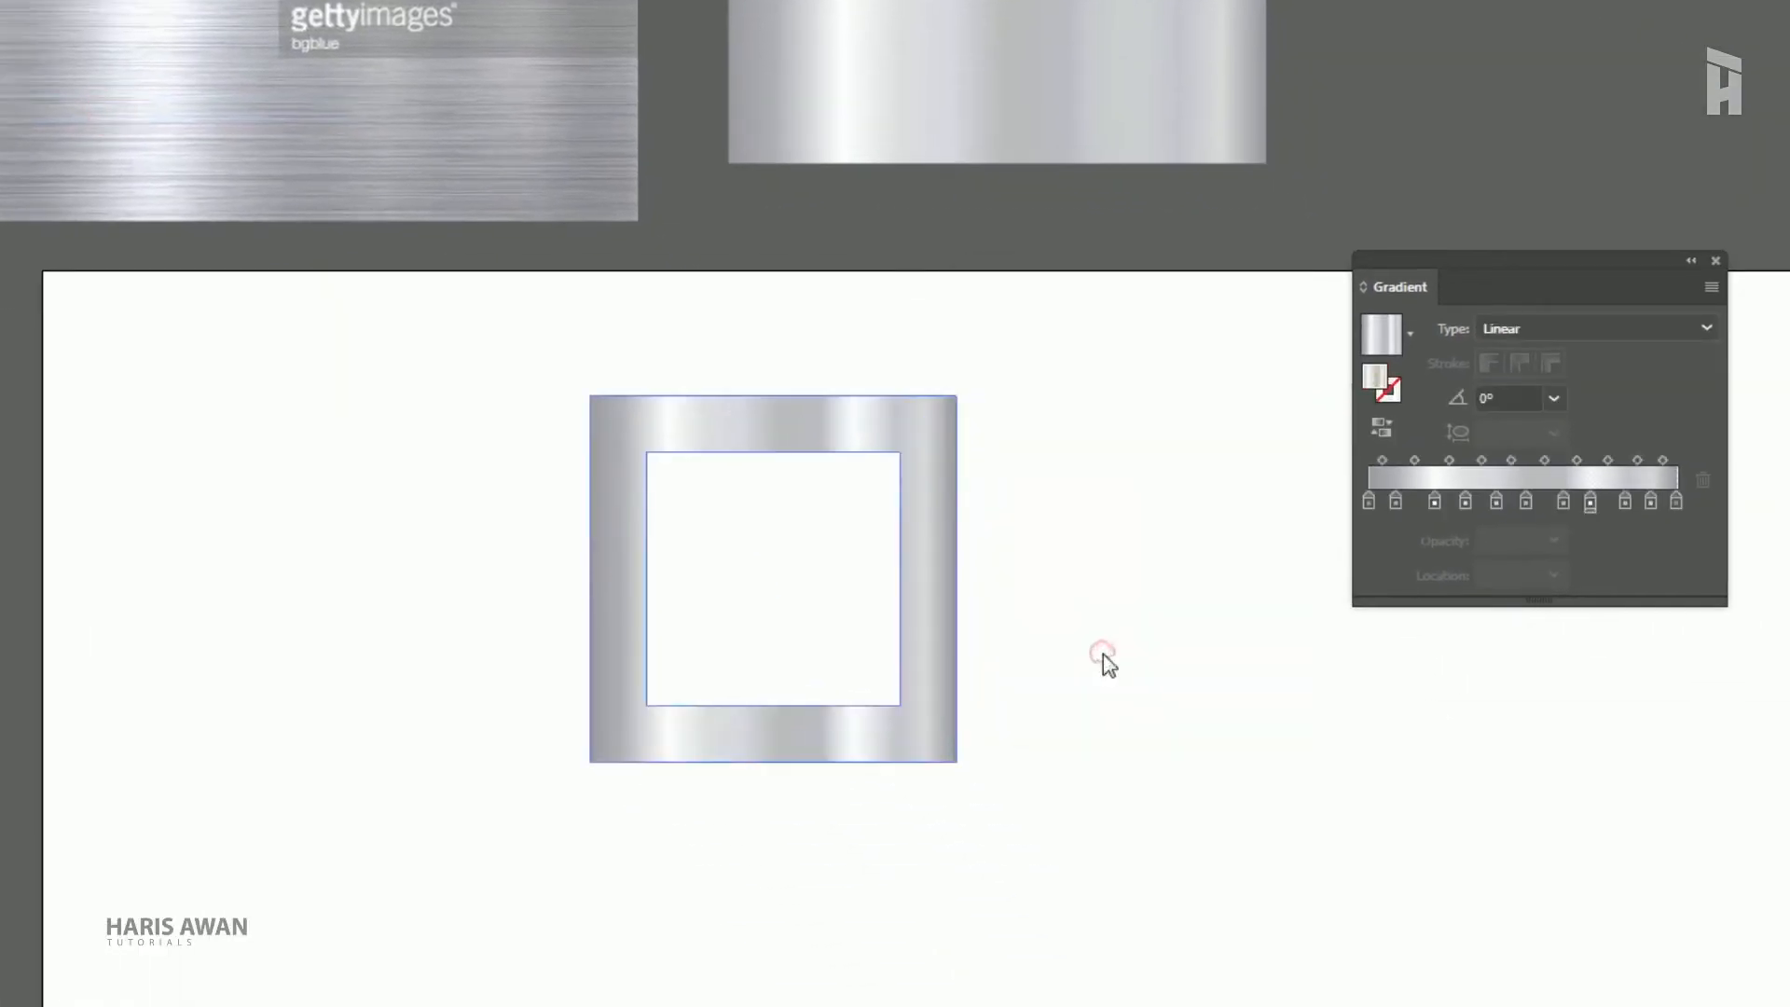
drag(973, 391, 1039, 624)
Create a half-size copy of the diamond frame inside the original, sharing its centre, and group both frames
scroll(813, 484, up, 2)
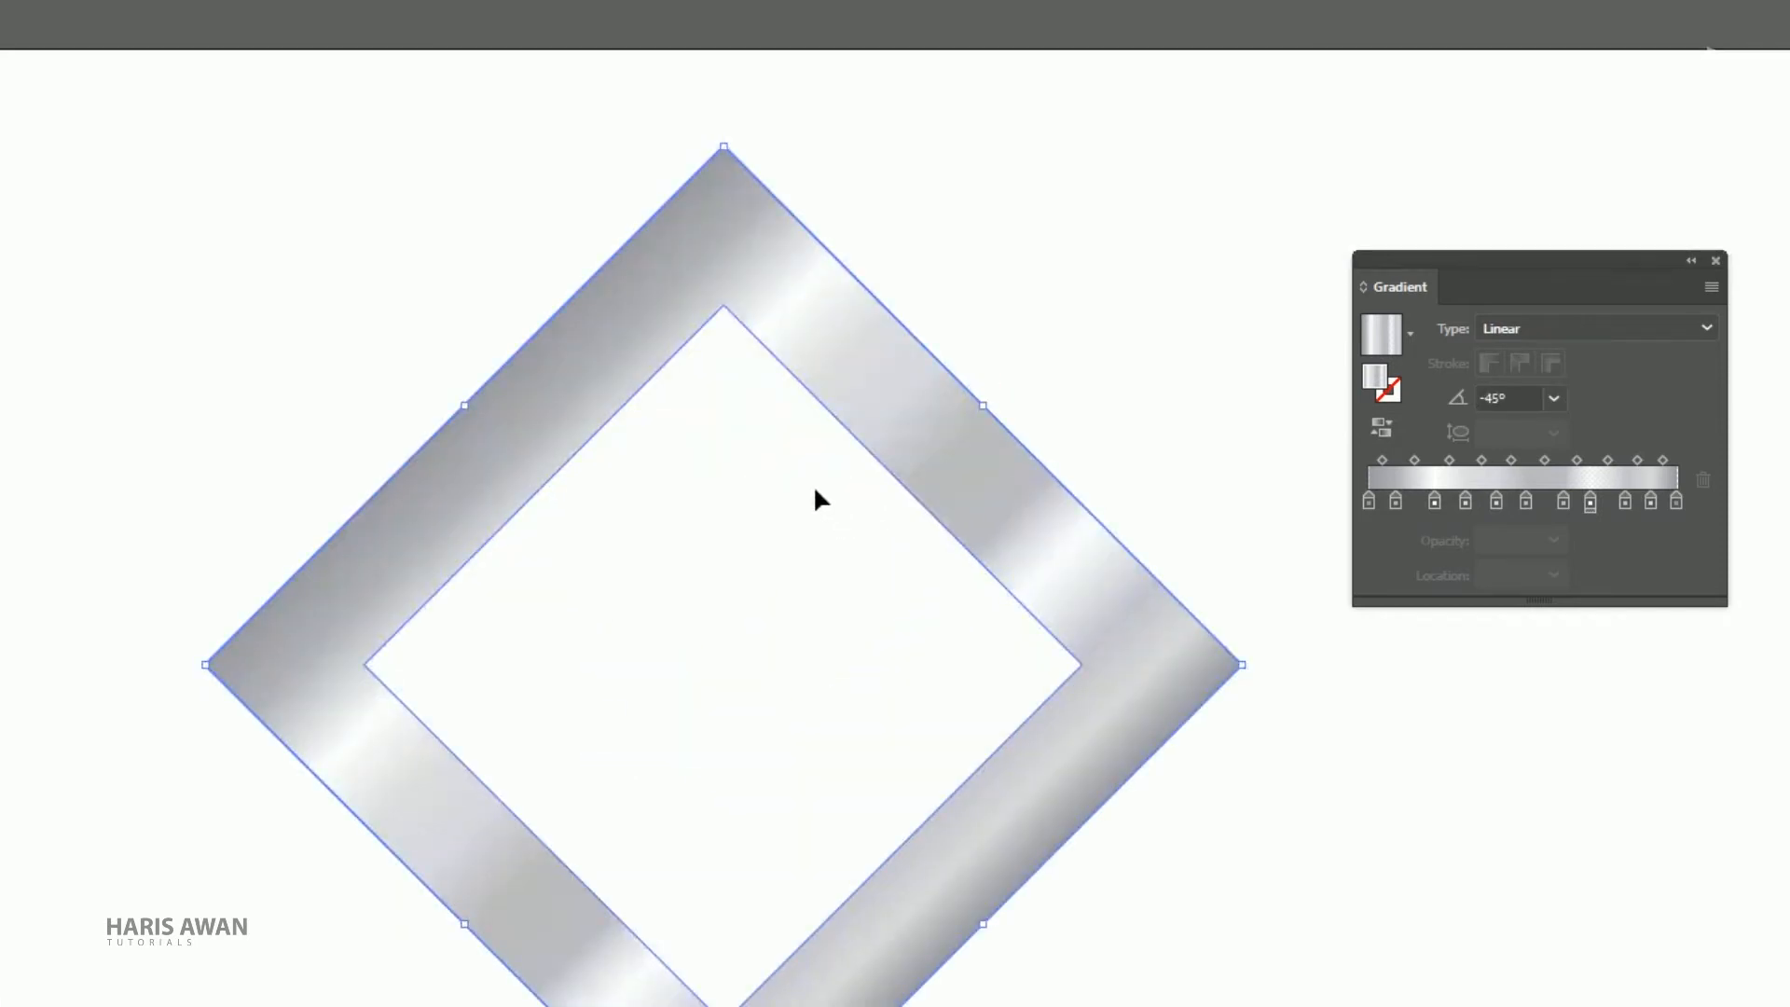
drag(1247, 668, 983, 658)
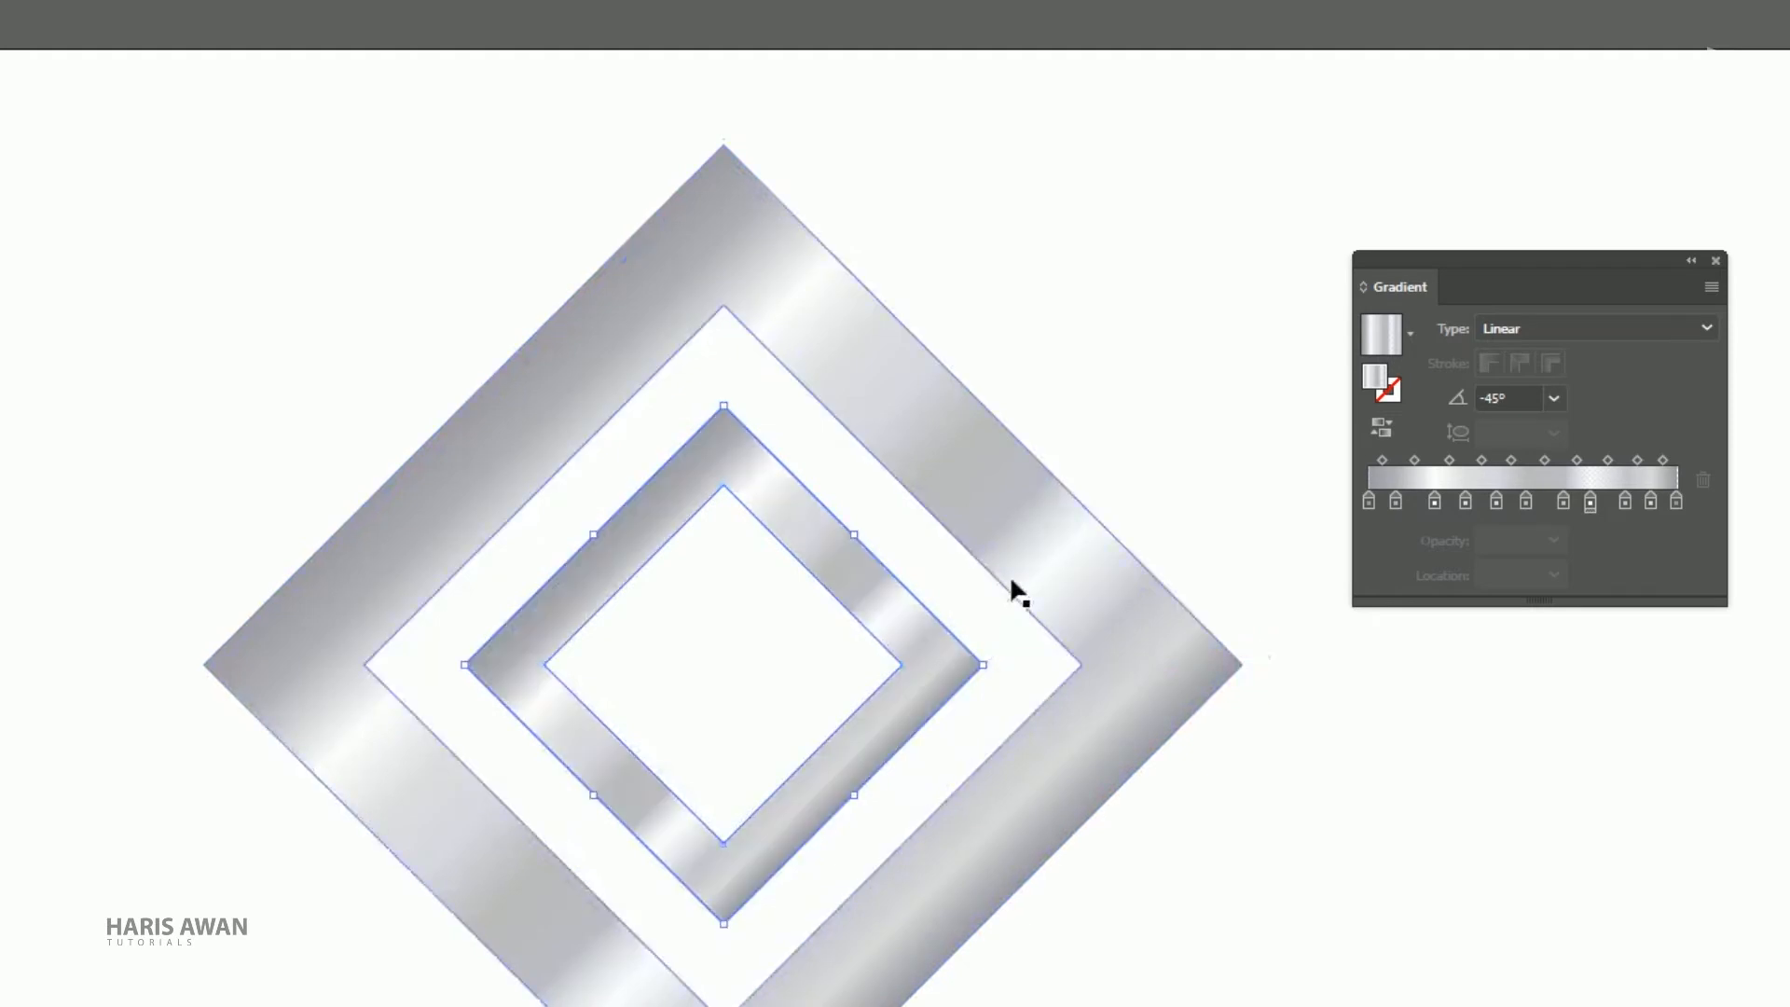
click(1042, 471)
right_click(1042, 470)
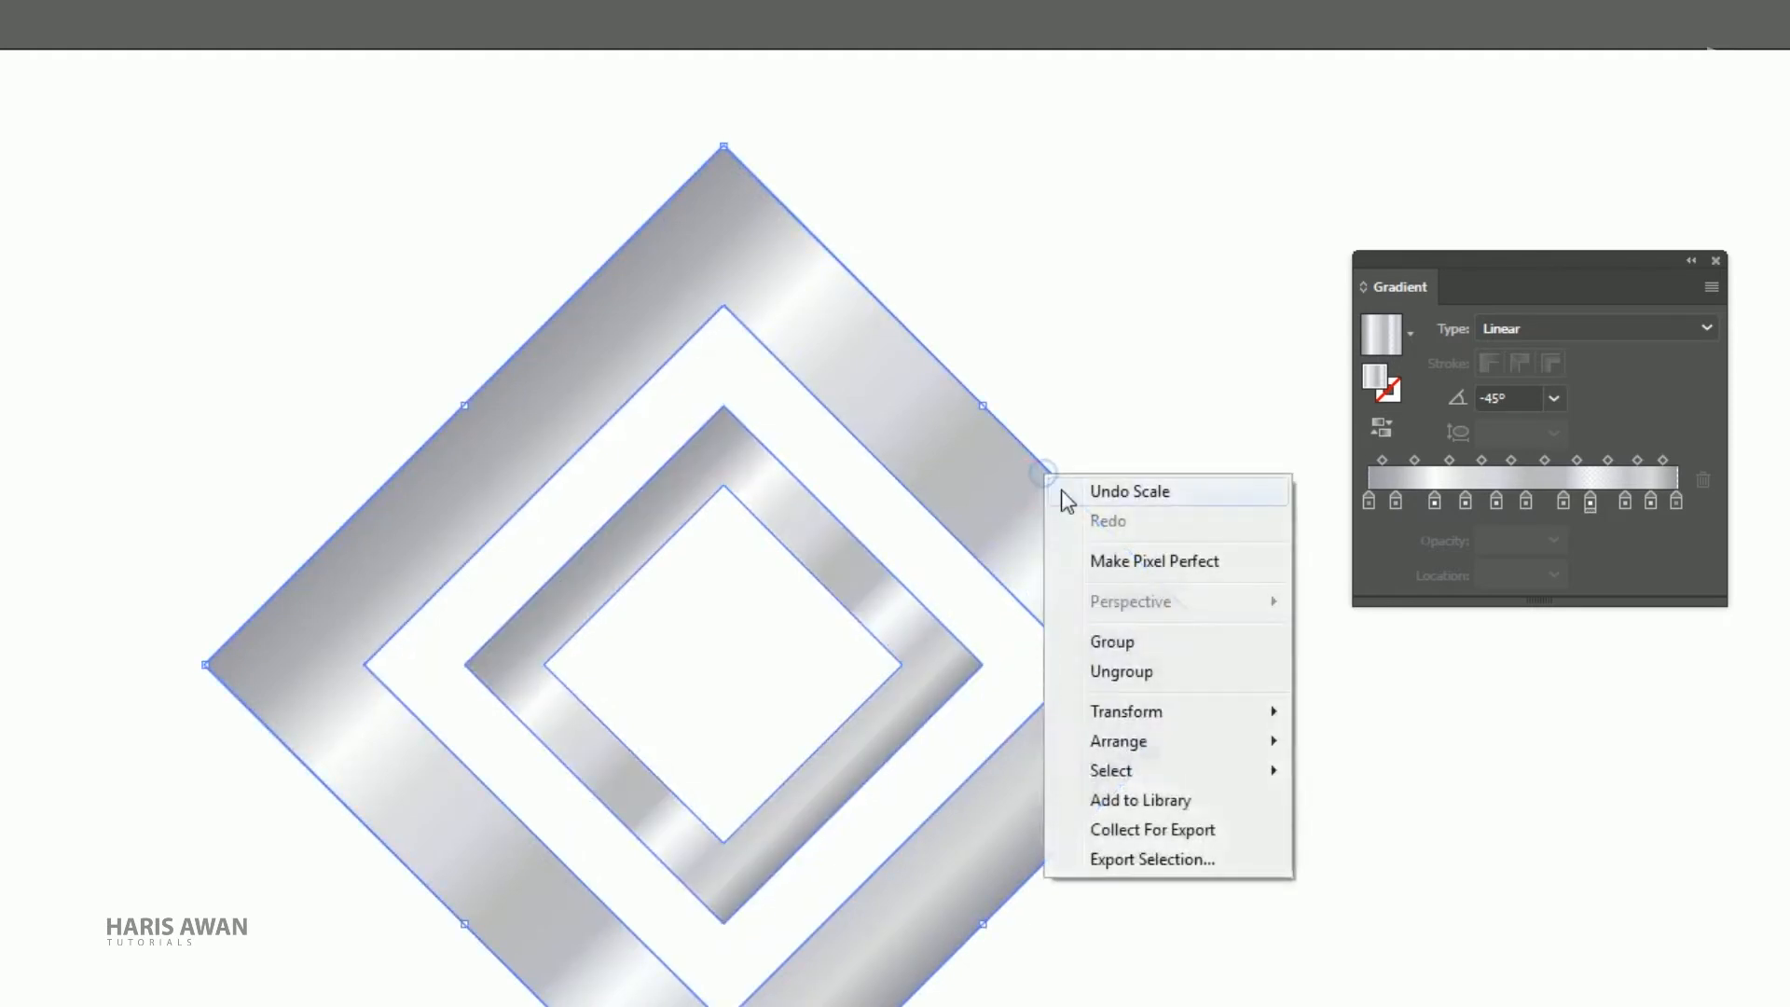
click(1128, 643)
Duplicate the grouped diamond horizontally so the copy sits beside the original on its right
scroll(1119, 634, down, 3)
drag(1005, 594, 1158, 586)
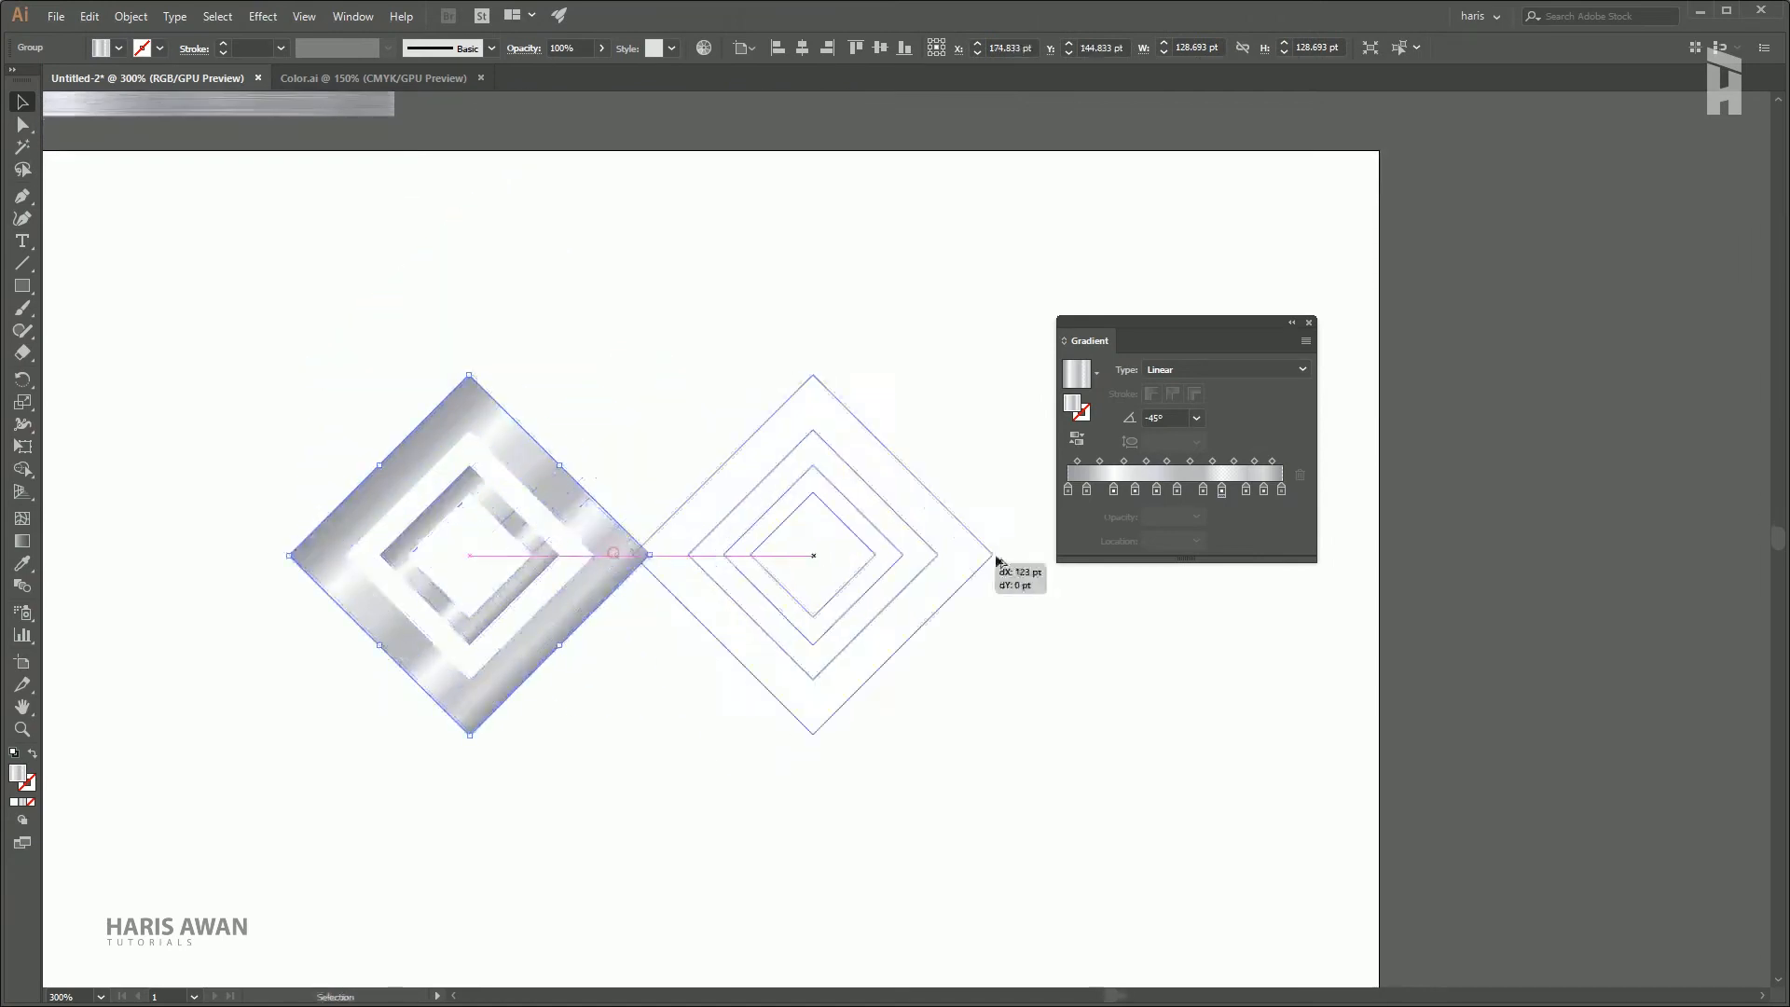
drag(996, 560, 994, 568)
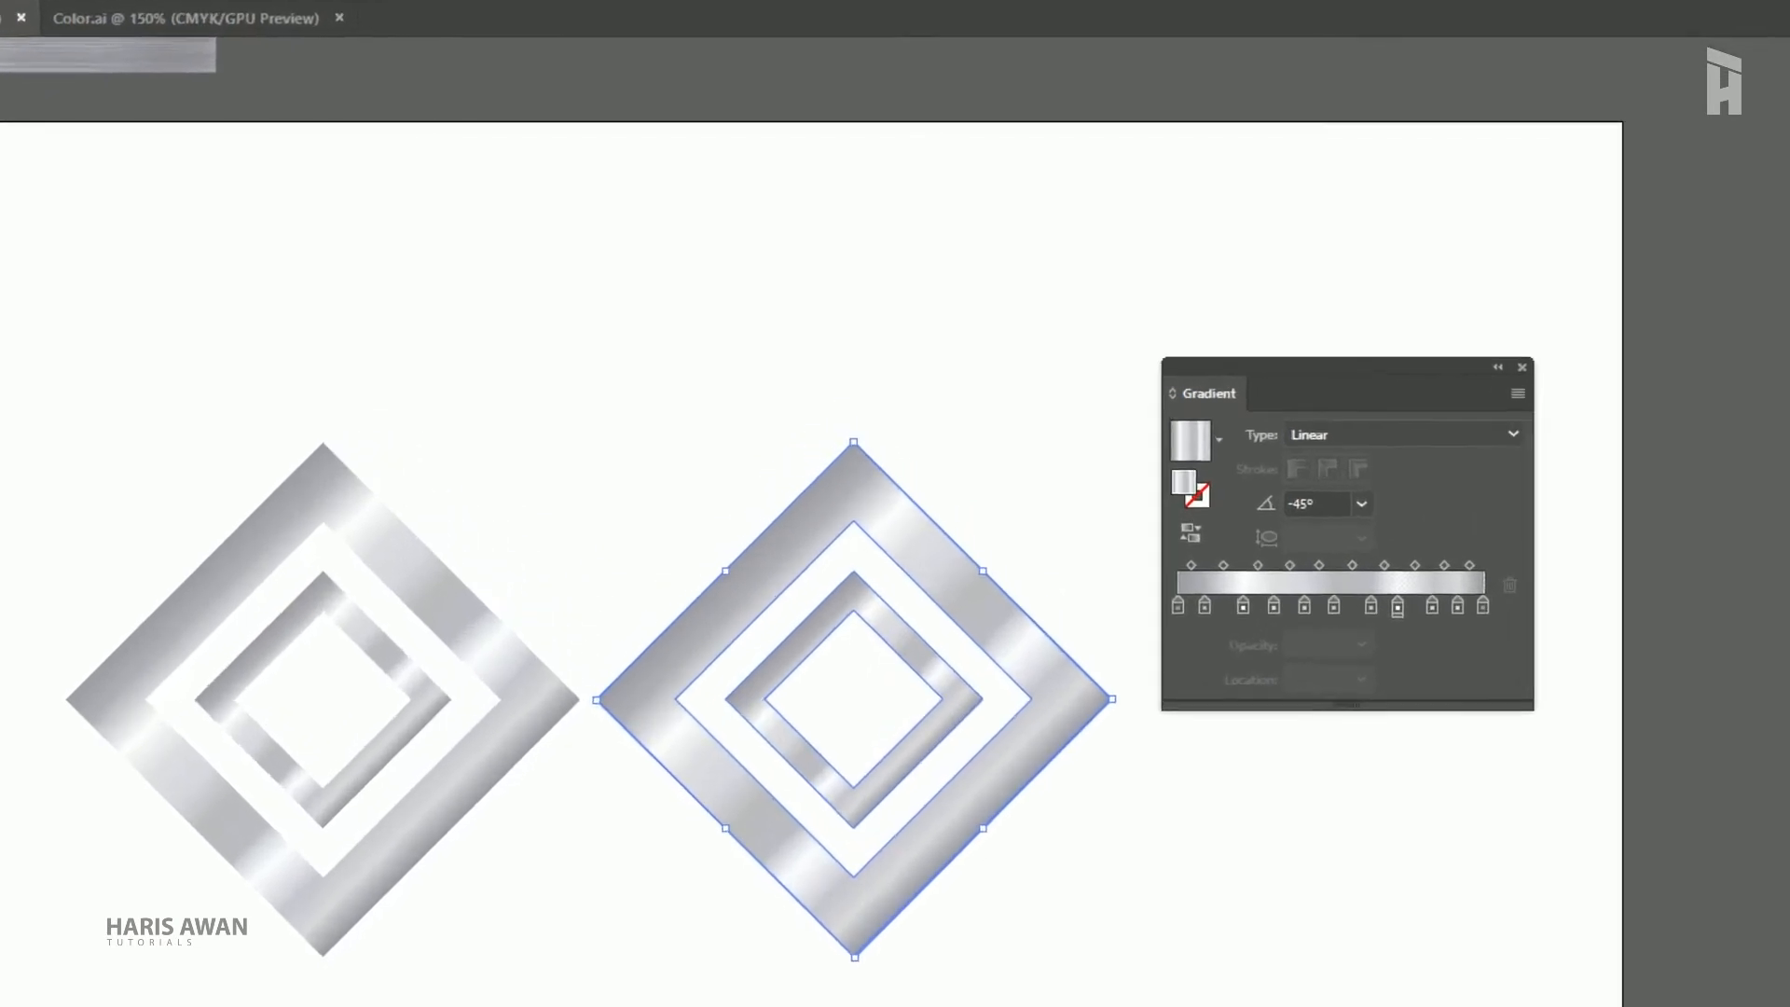
Apply the Grain texture effect to the duplicated diamond group through the Appearance panel, with intensity 45
click(350, 9)
click(222, 266)
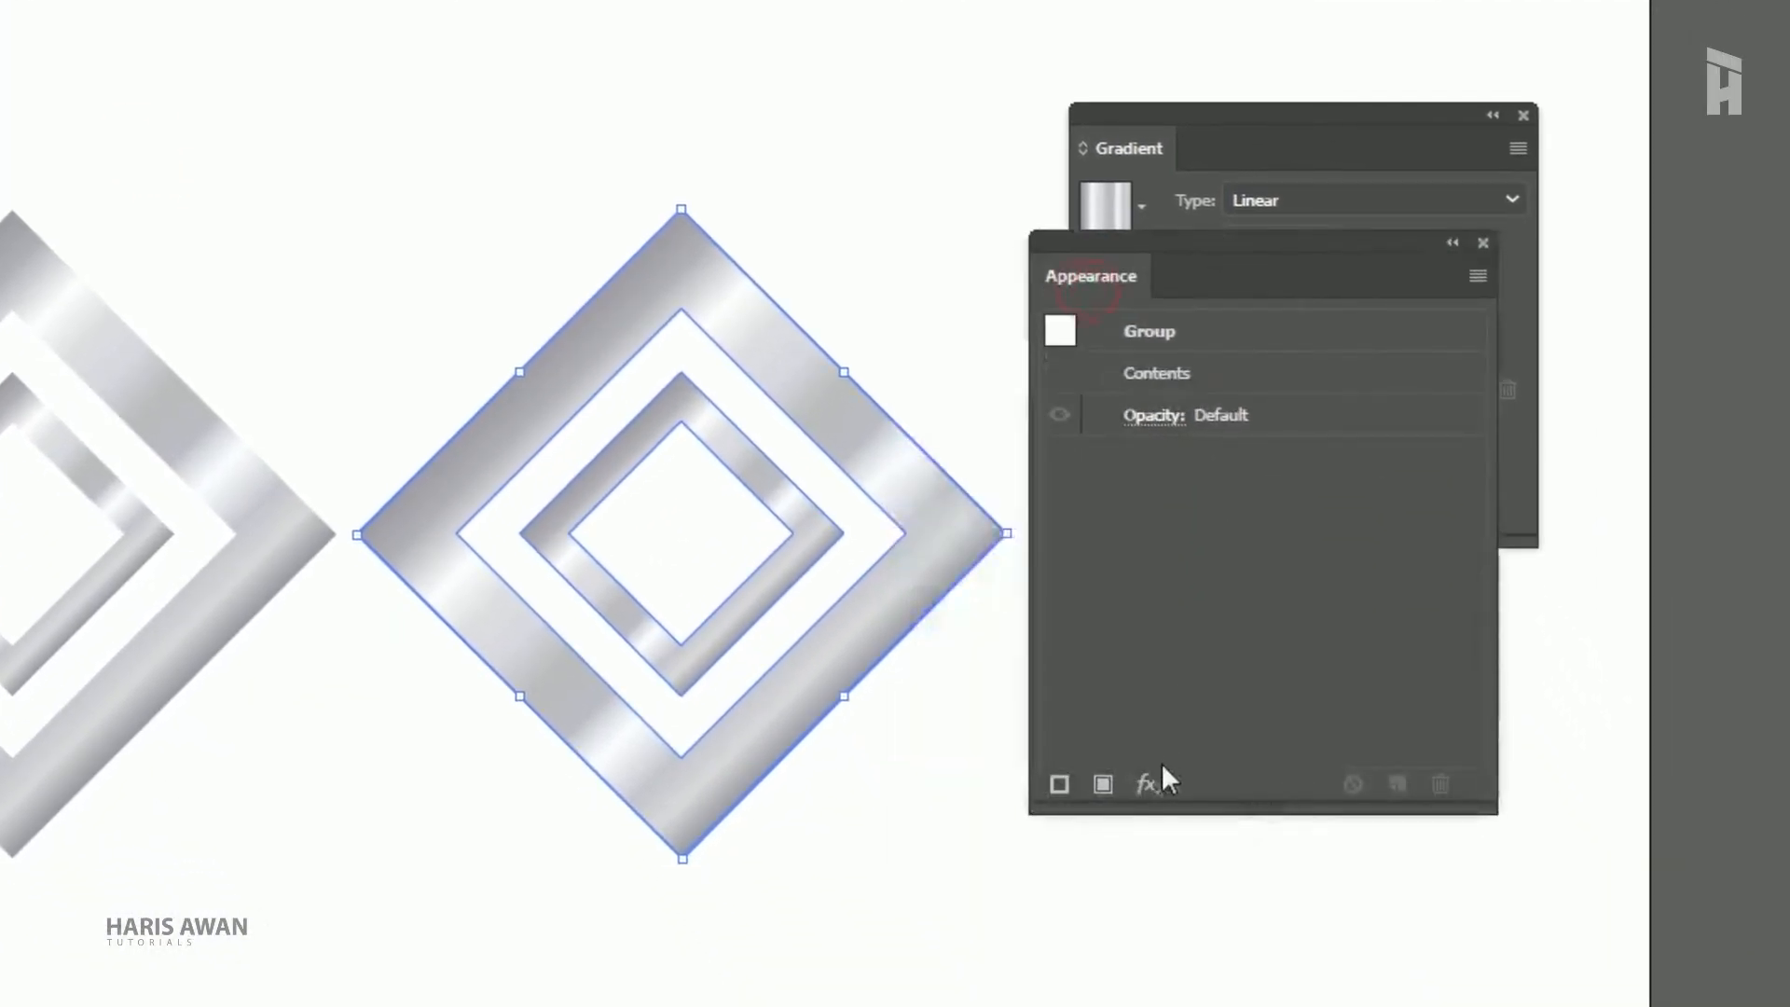
click(1058, 911)
mouse_move(1243, 715)
click(1548, 741)
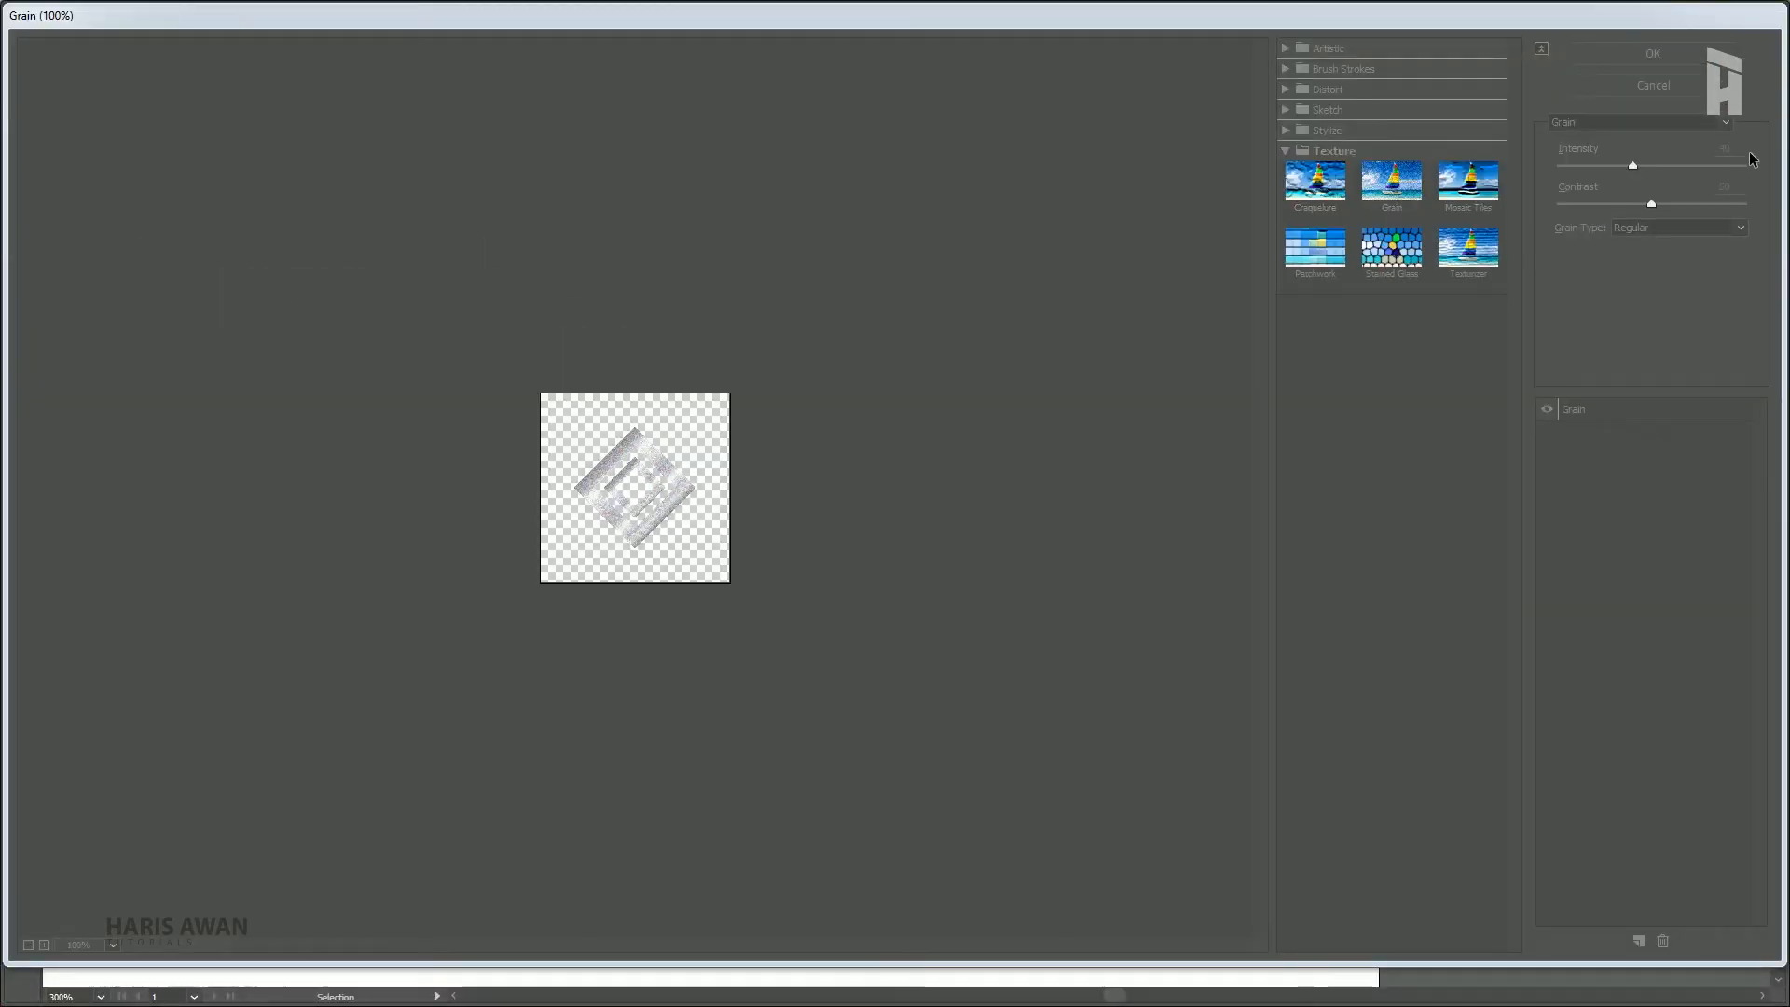
click(1744, 147)
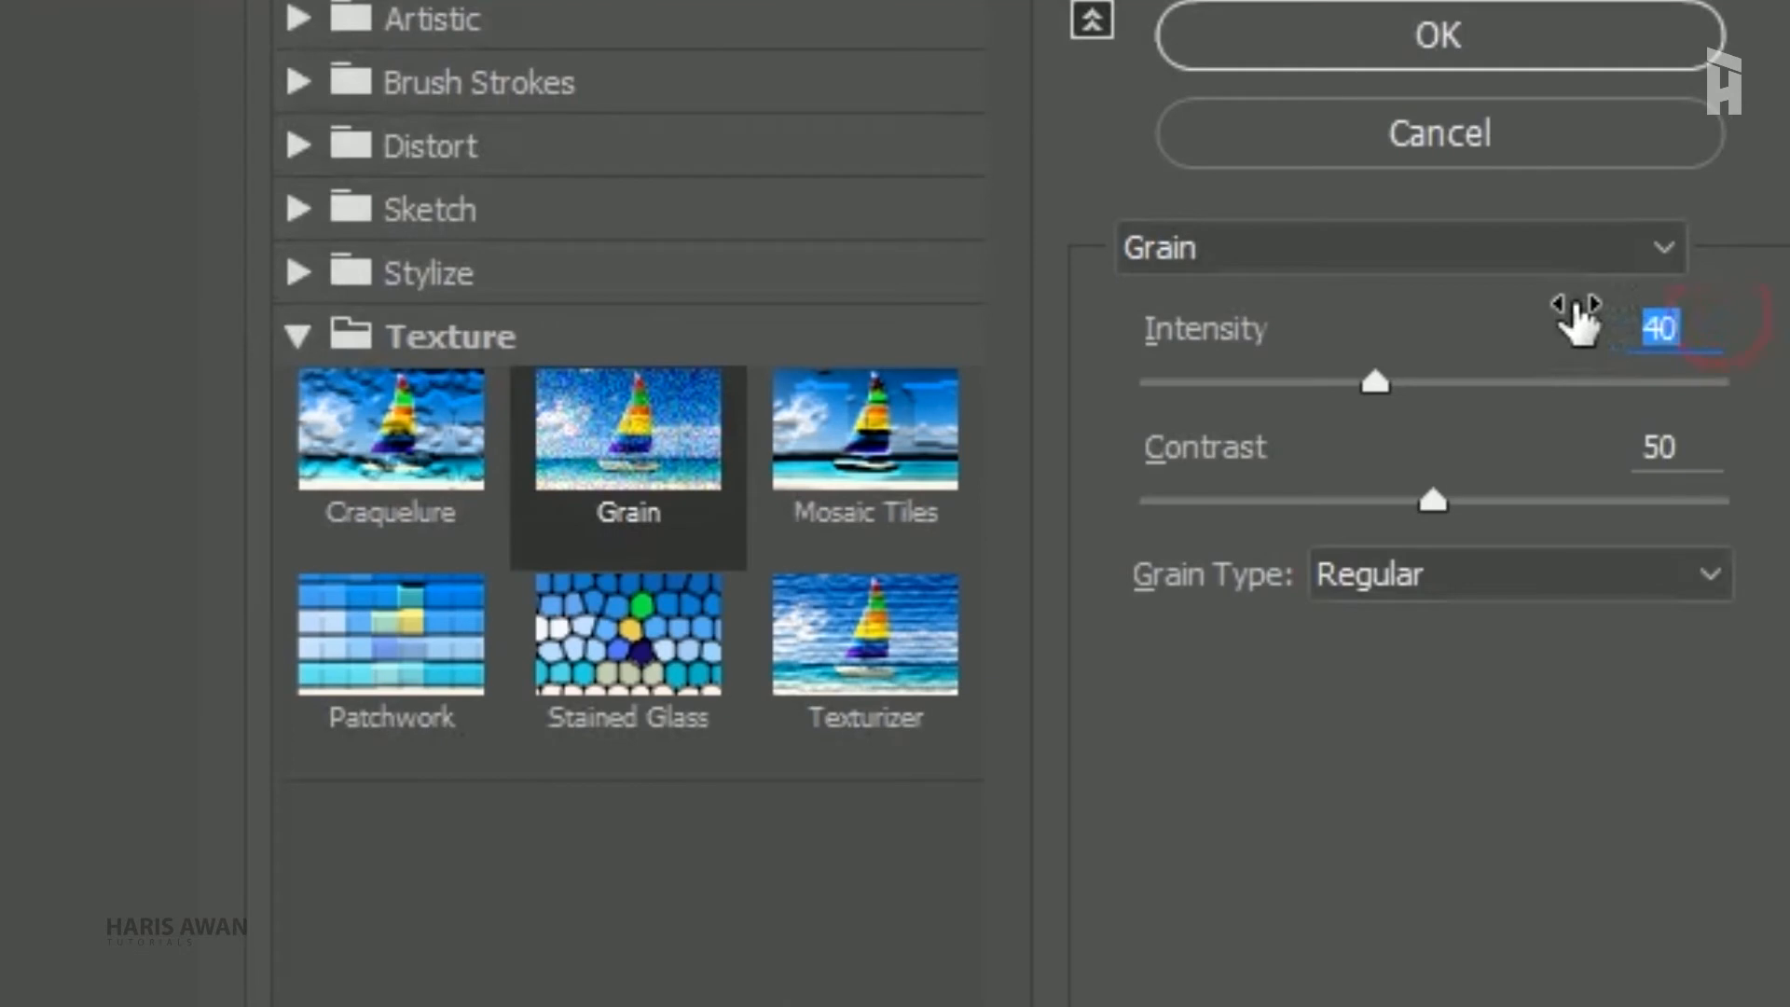
text(4)
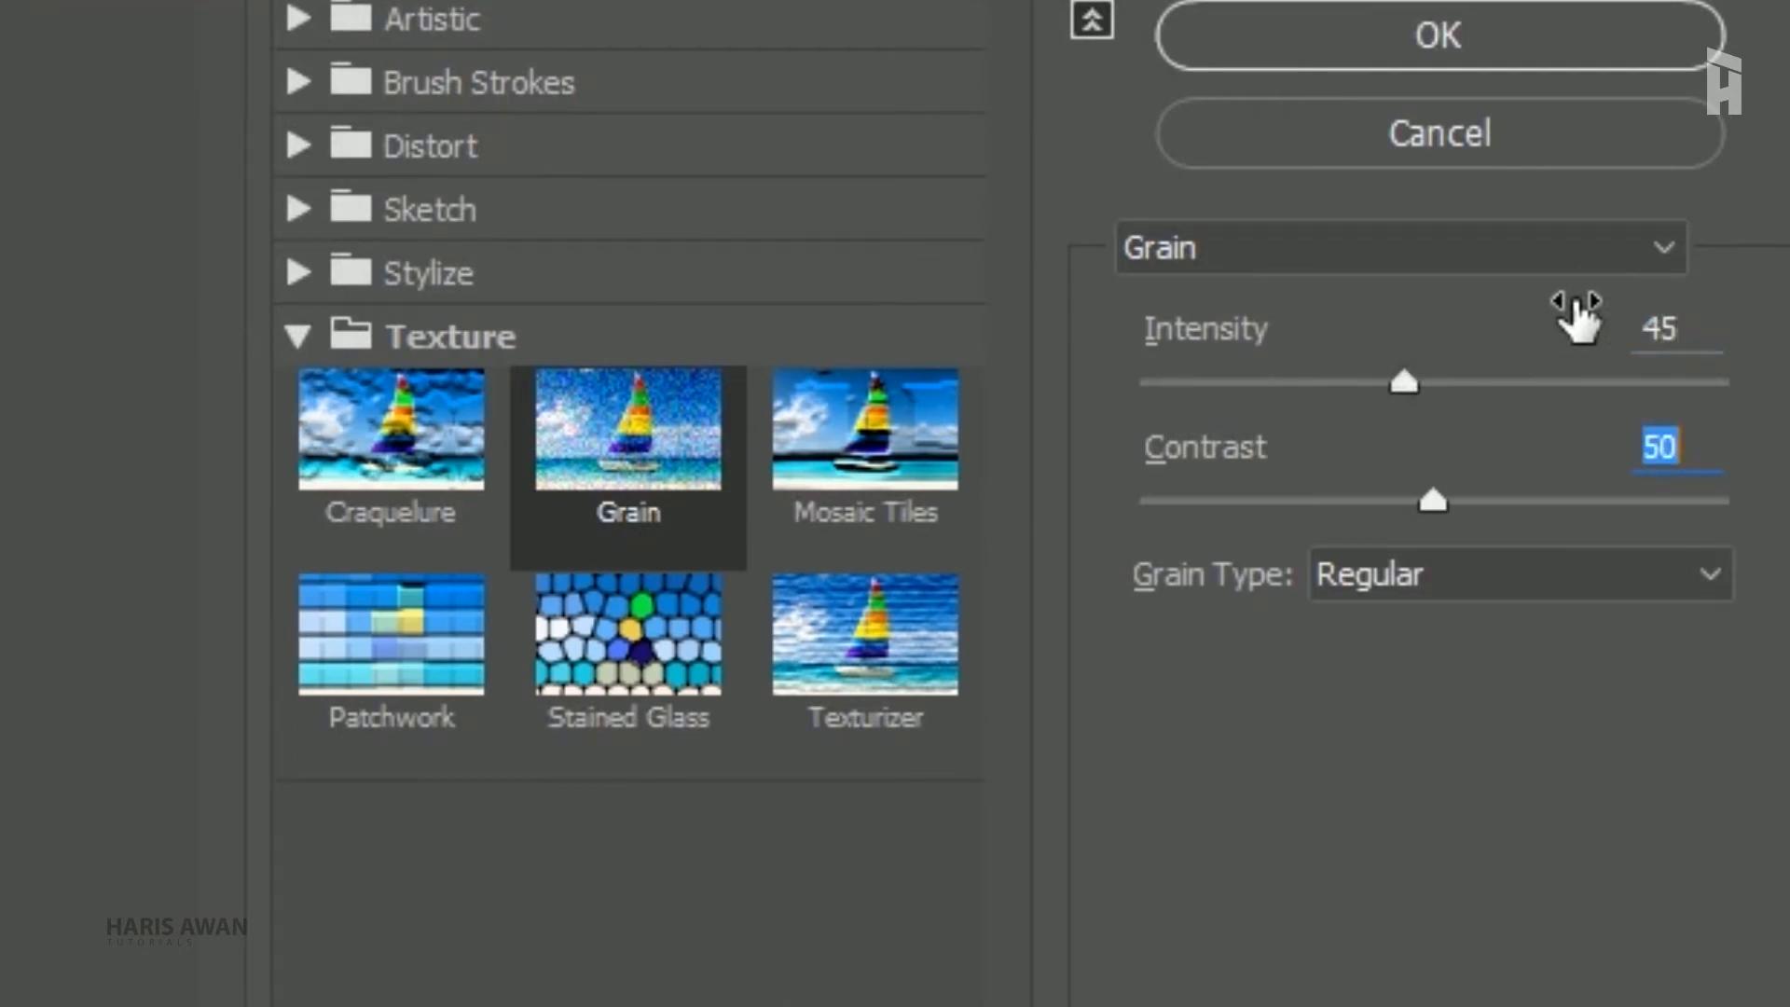
click(1427, 32)
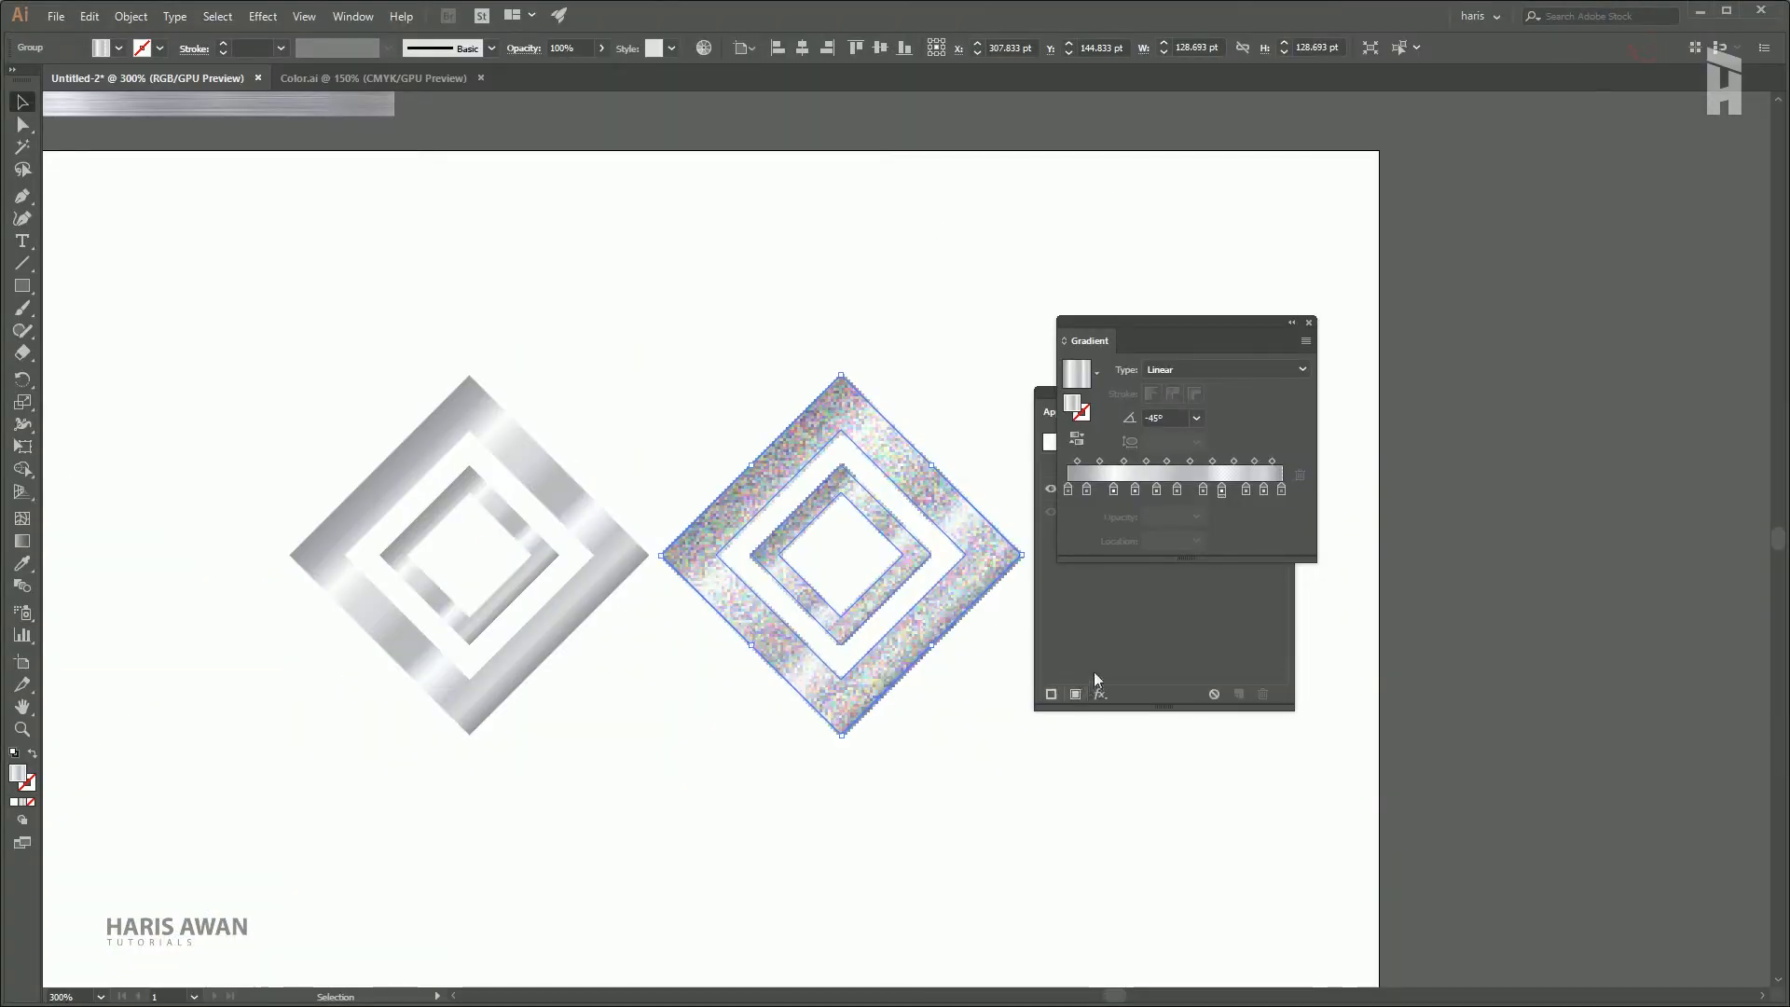
Rearrange the Appearance and Gradient panels so that they no longer overlap each other or the artwork
click(1094, 671)
drag(1138, 393, 1146, 570)
drag(1171, 320, 1464, 253)
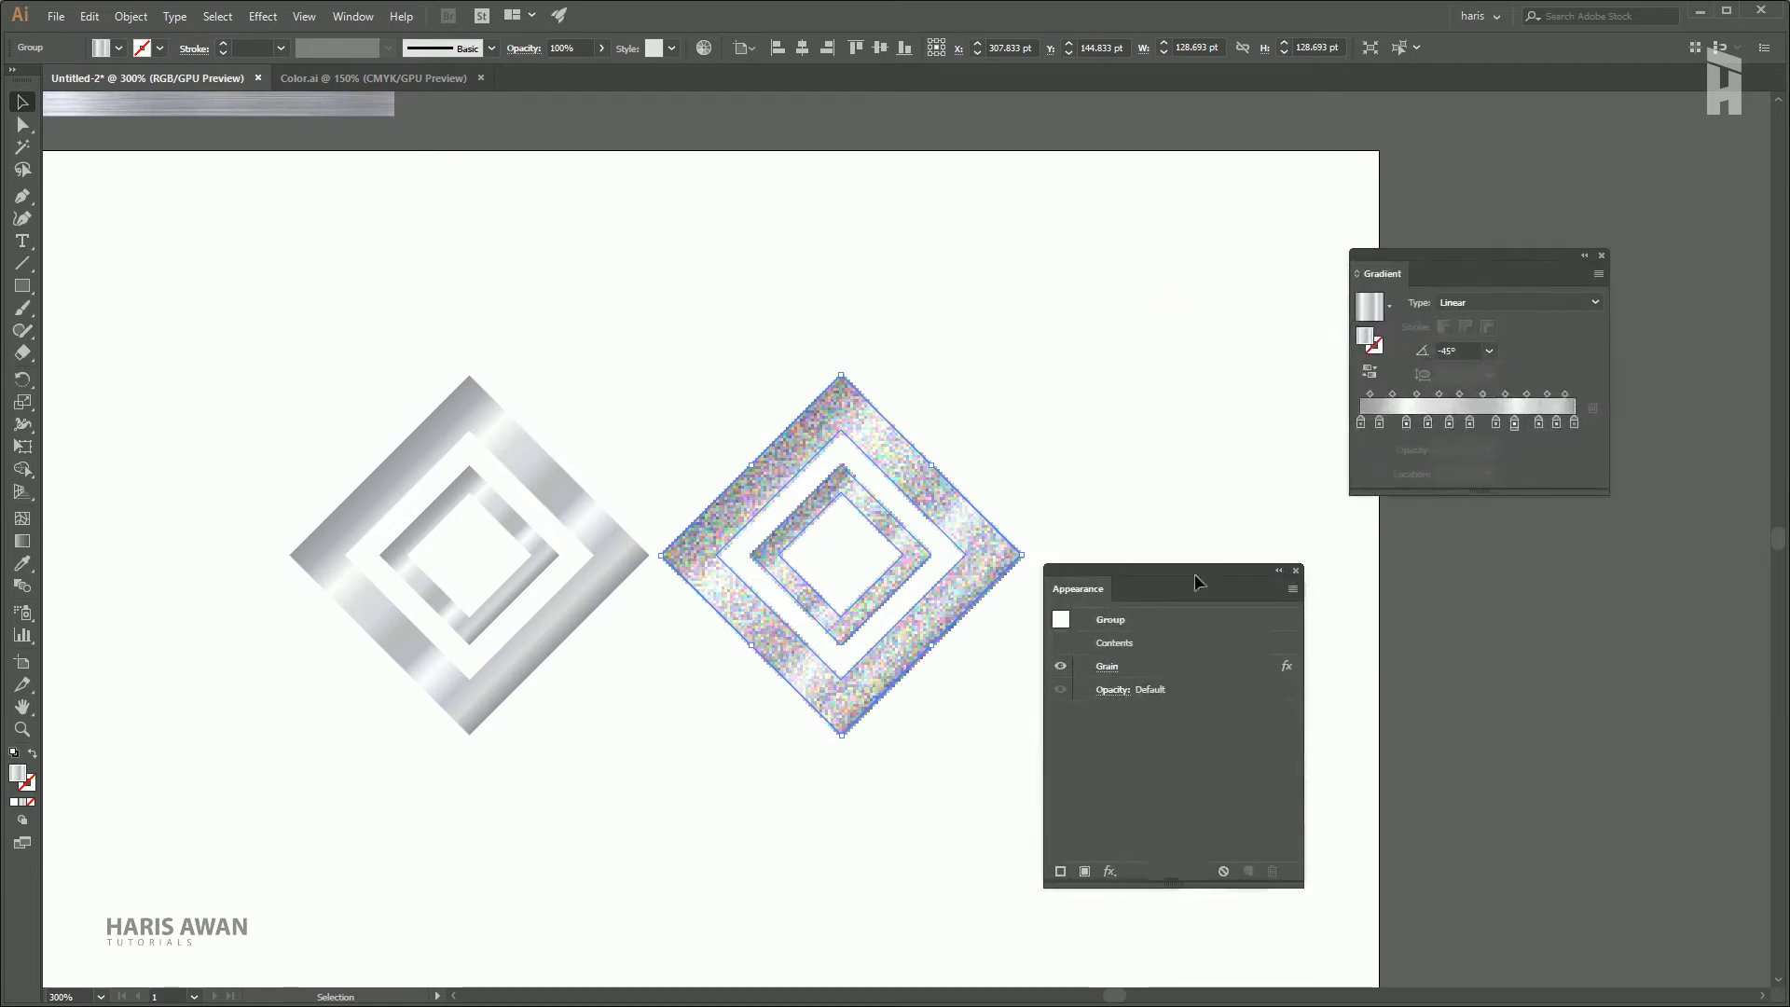
click(1170, 552)
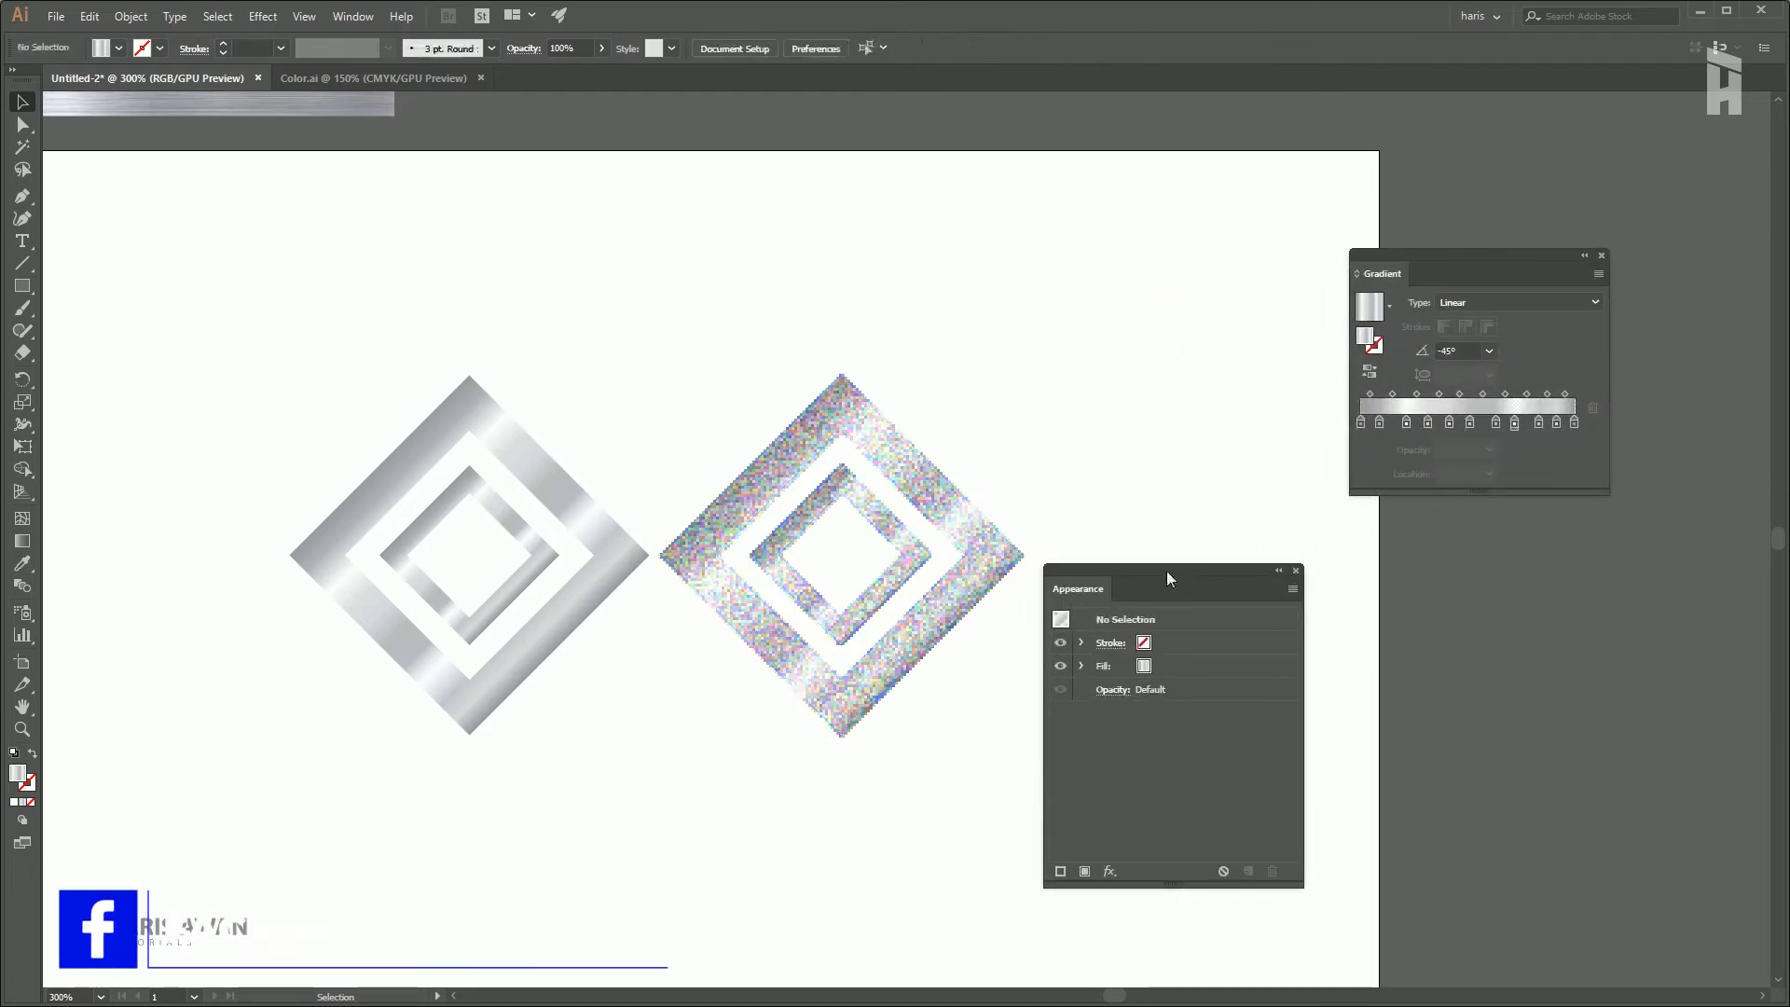
drag(1167, 573, 1175, 403)
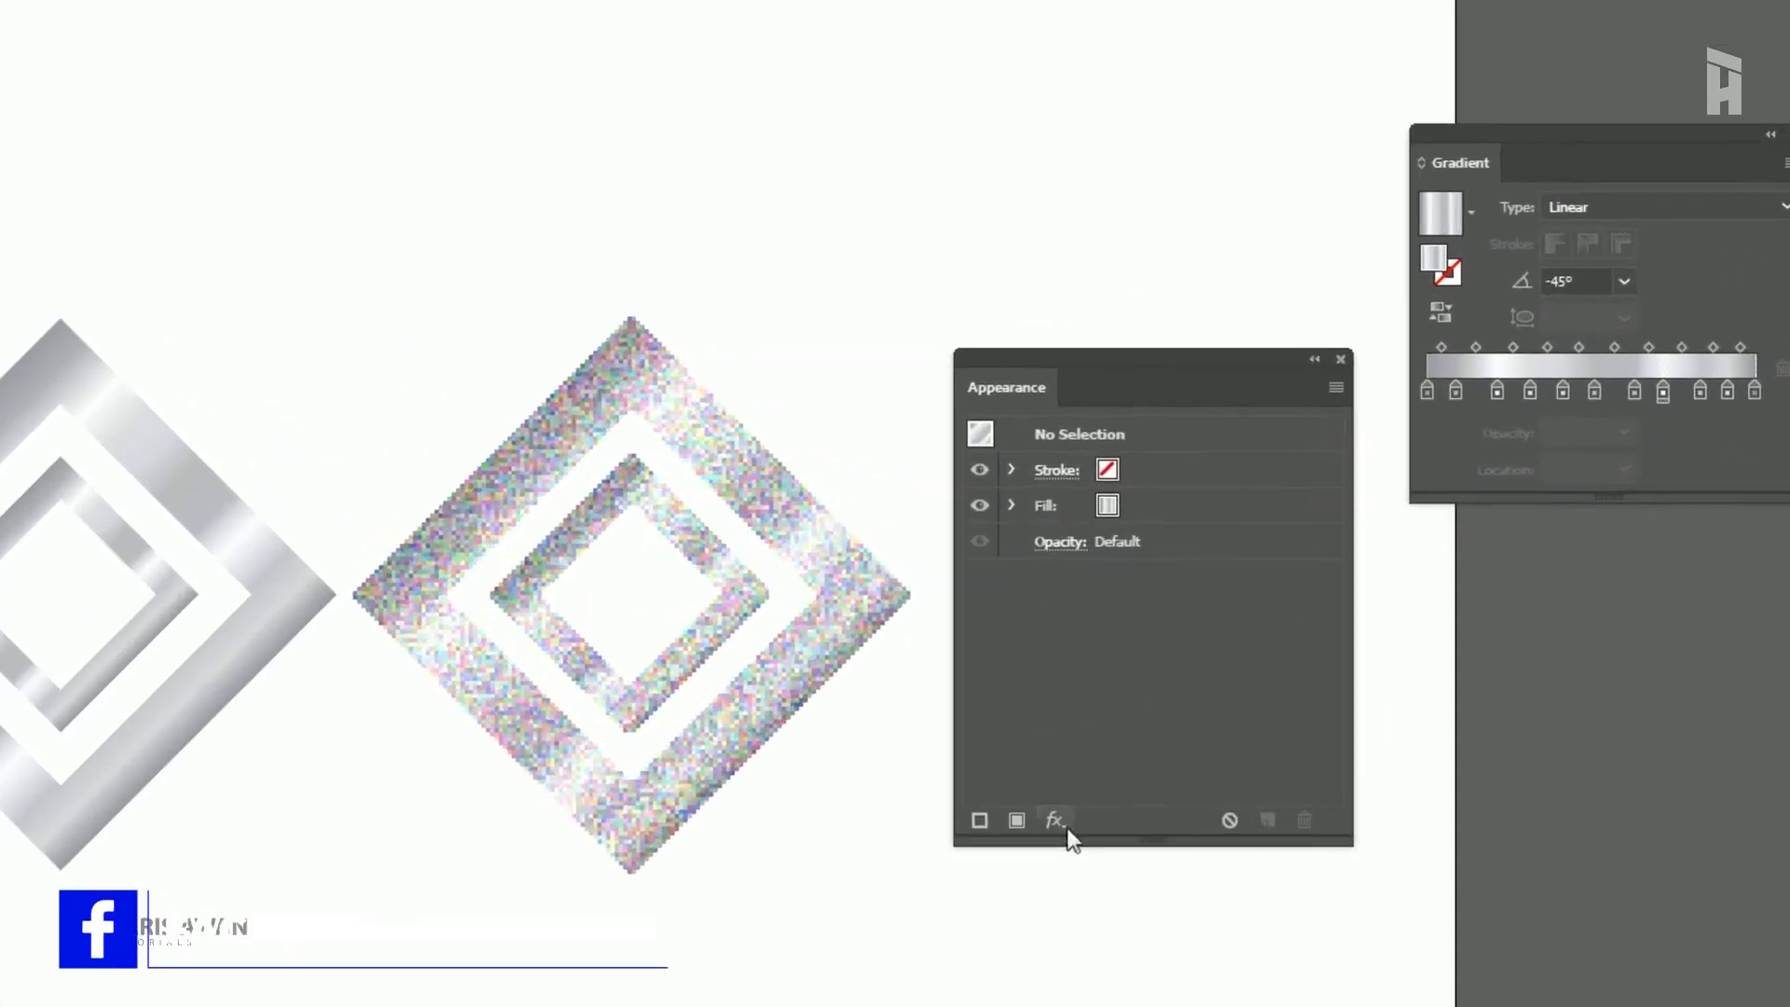
Add a Radial Blur effect to the grainy diamond group with amount 19, Zoom method and Good quality
click(1118, 705)
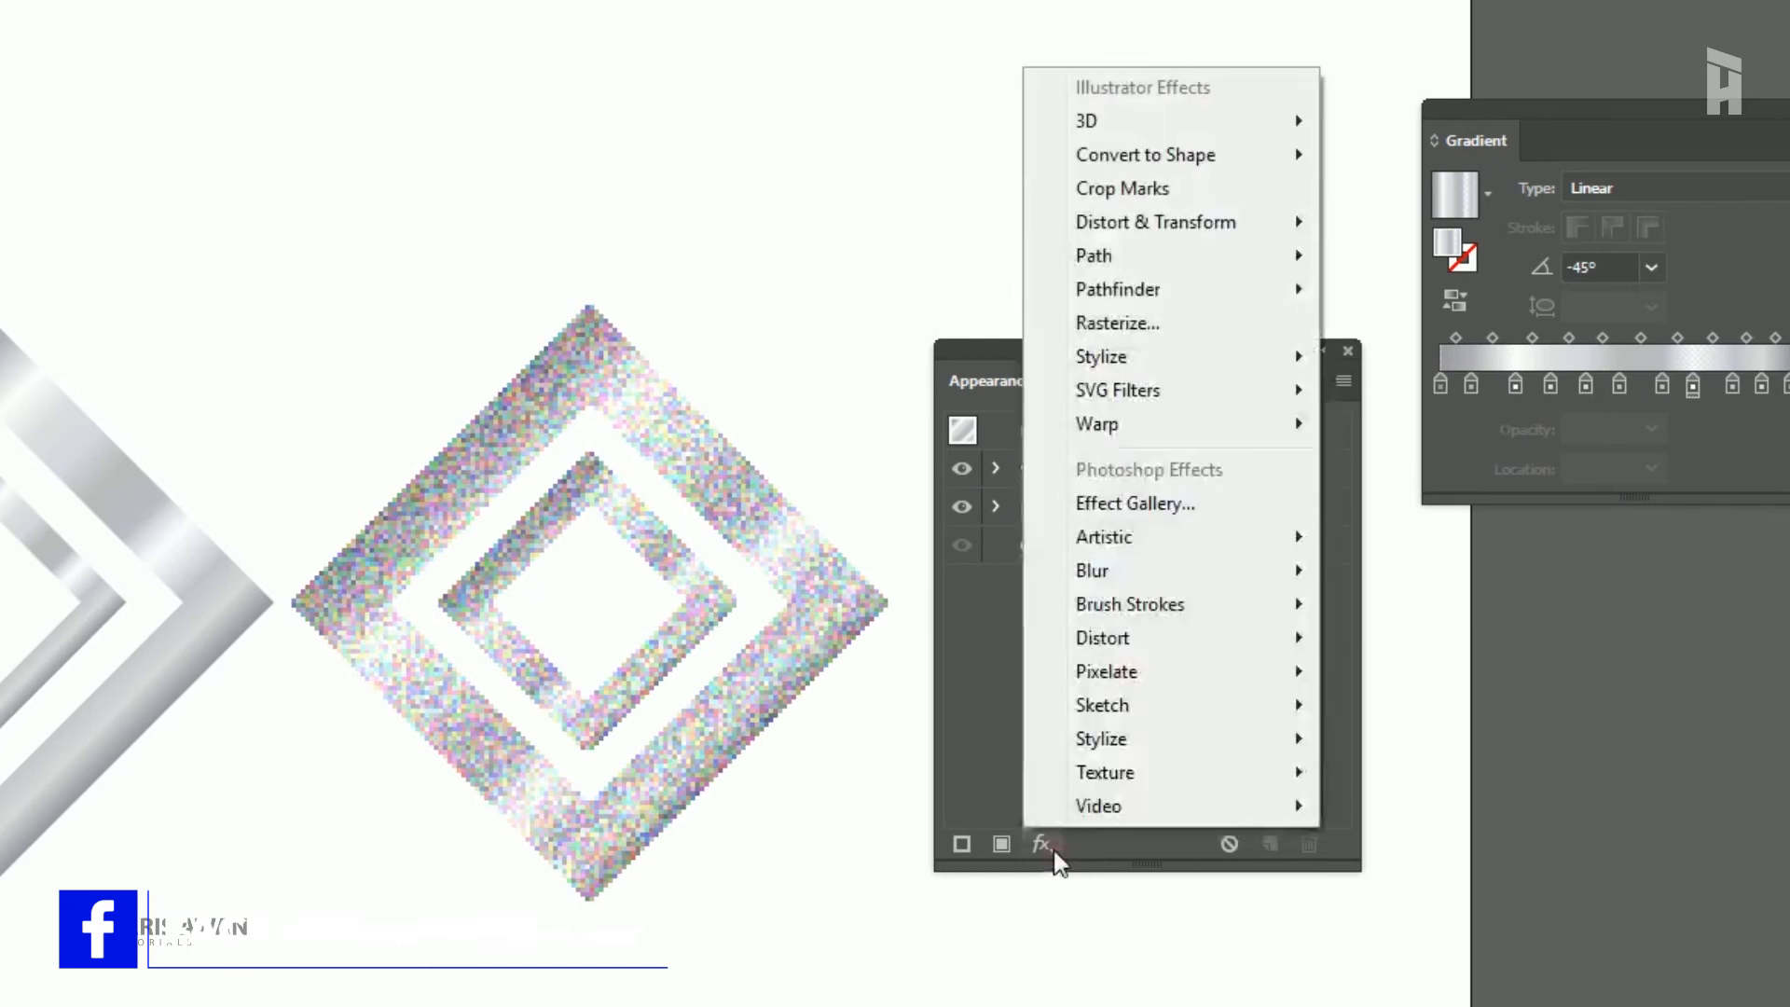
click(1240, 574)
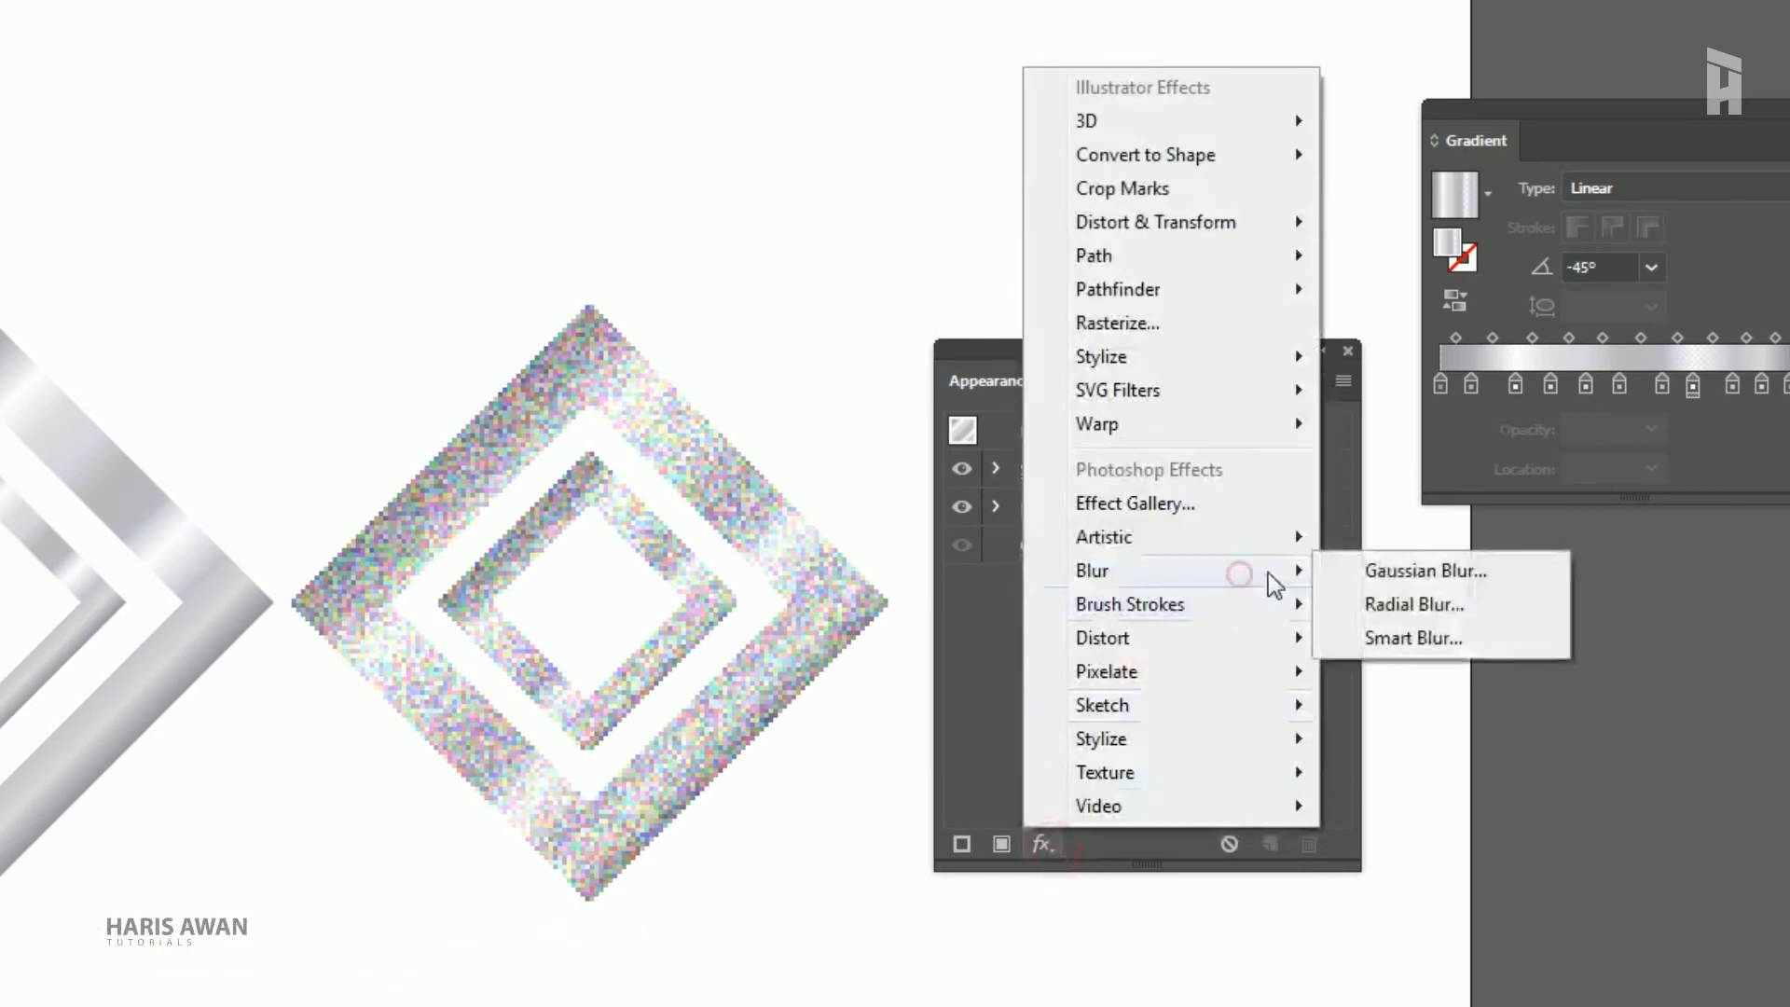
click(1410, 604)
text(19)
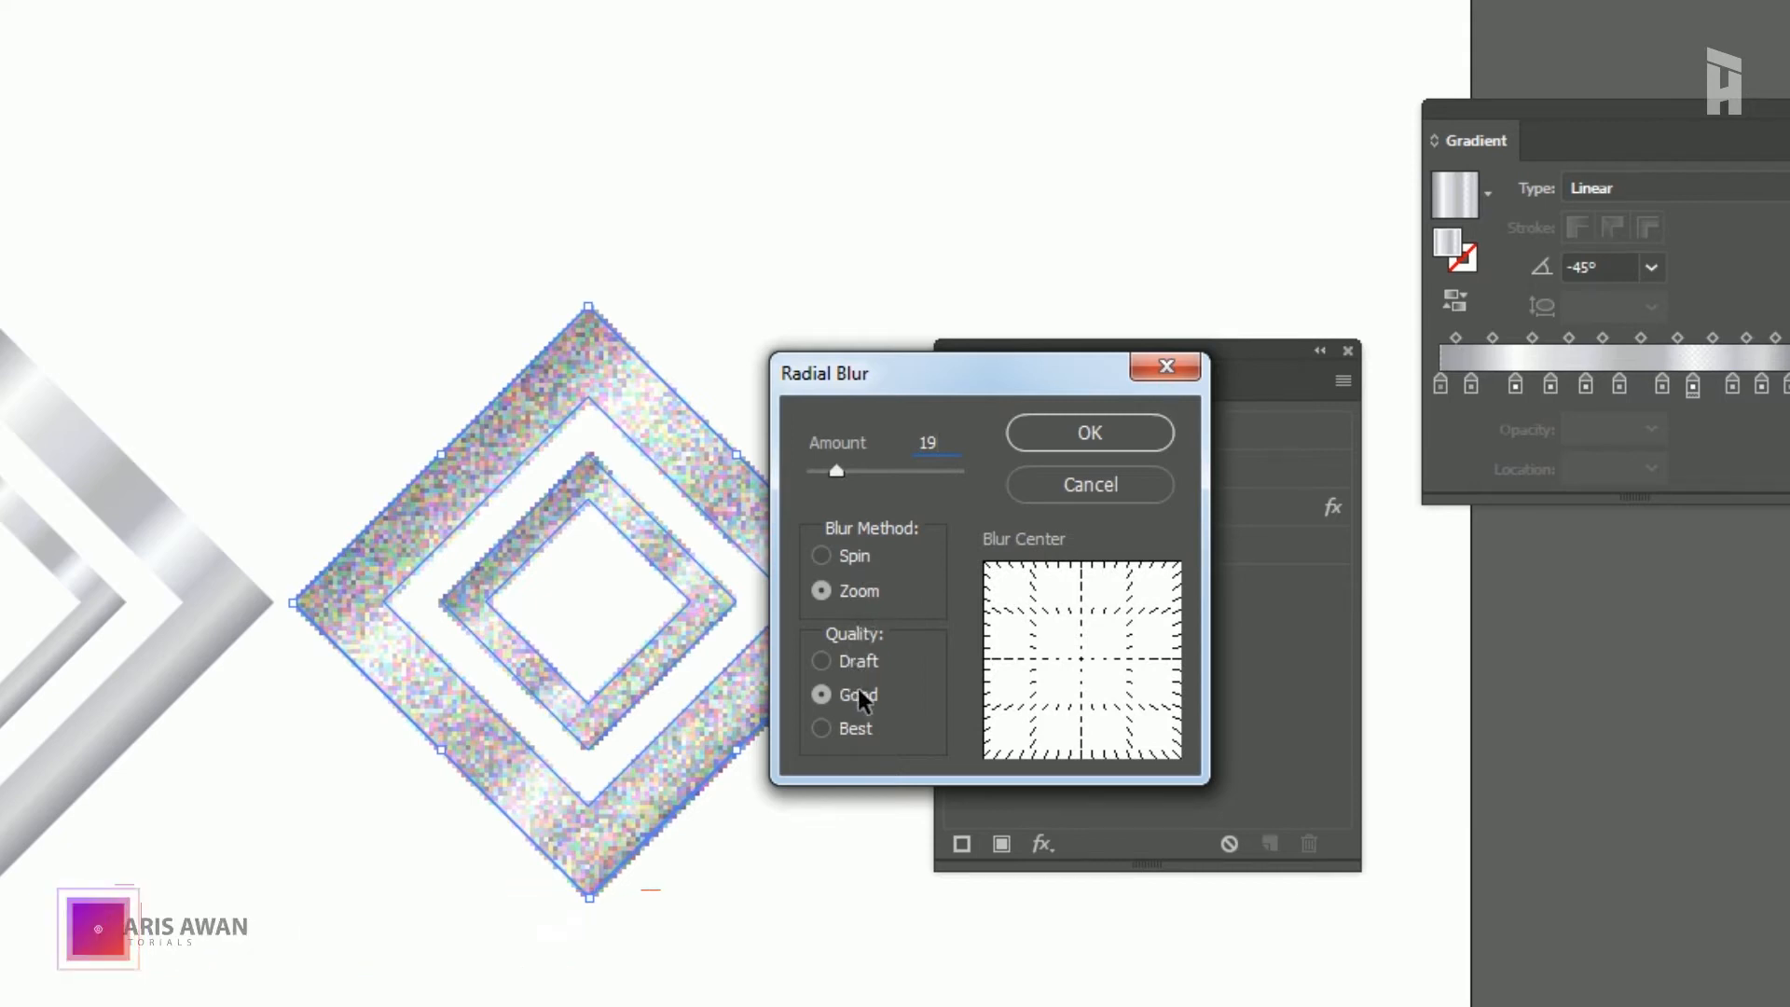
click(1081, 432)
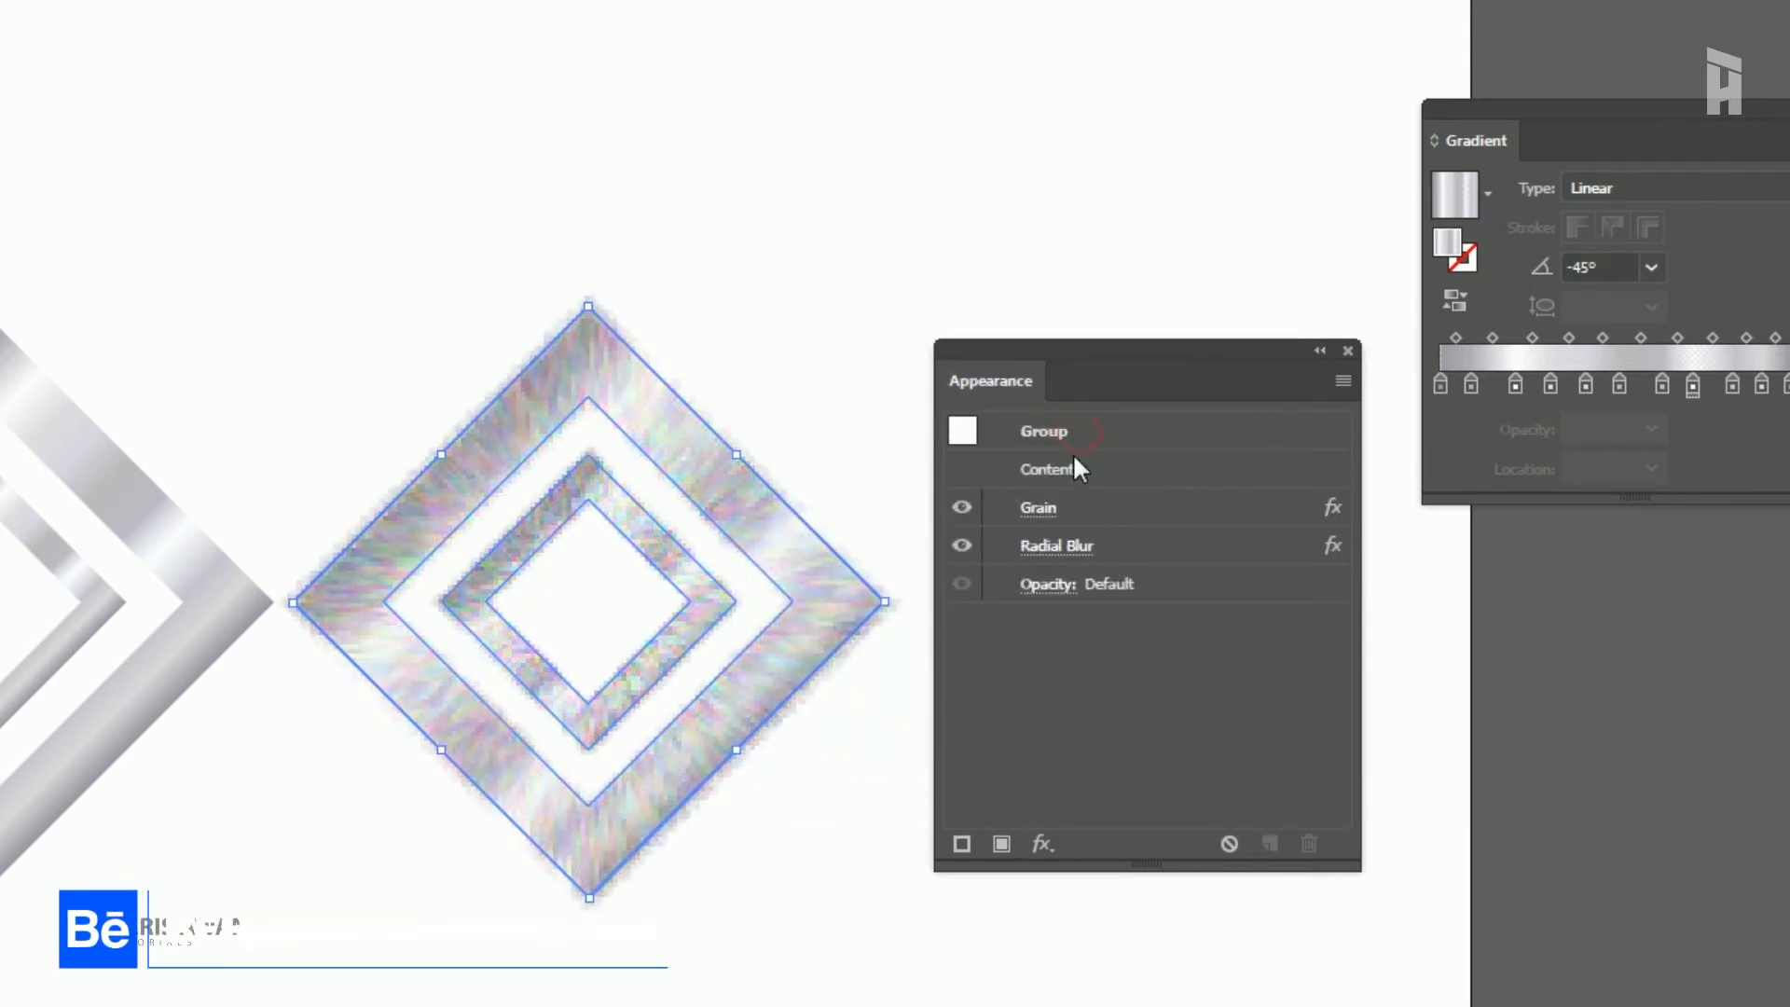
Reopen the group's Radial Blur effect and set its amount to 22
click(1060, 551)
click(1060, 551)
text(22)
key(Return)
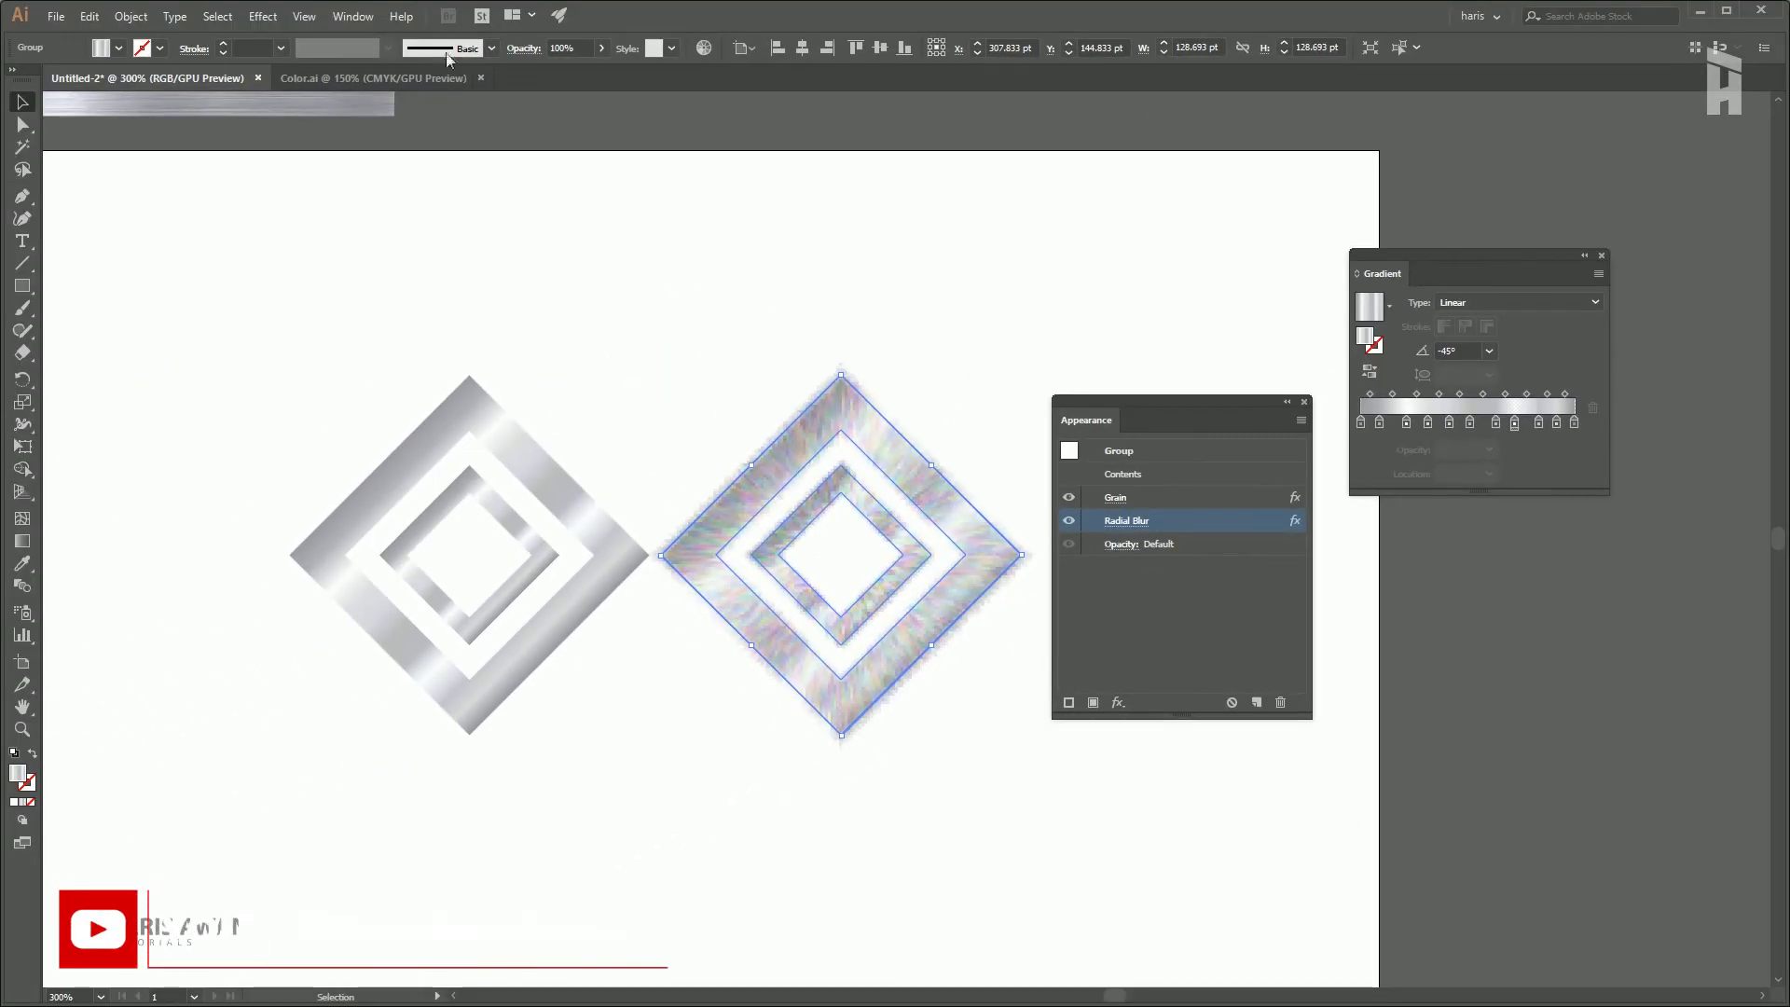
Show the Transparency panel above the Appearance panel and set the textured diamond's blending mode to Multiply
click(343, 18)
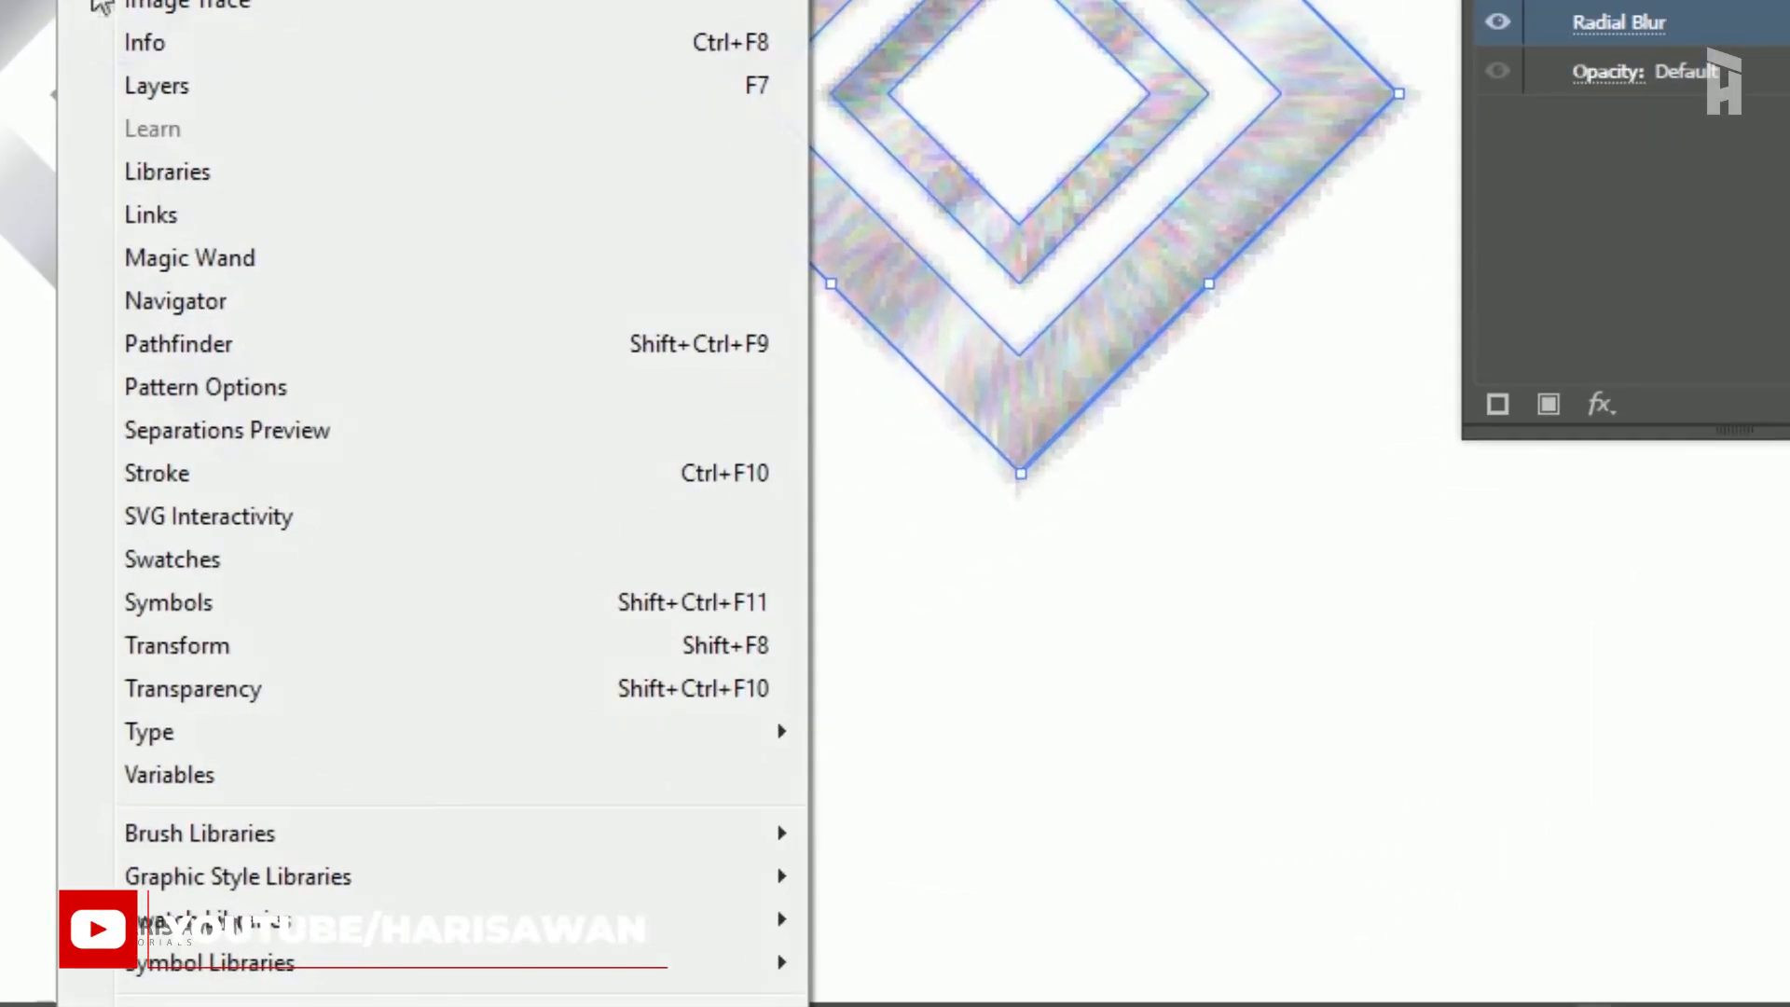
click(567, 836)
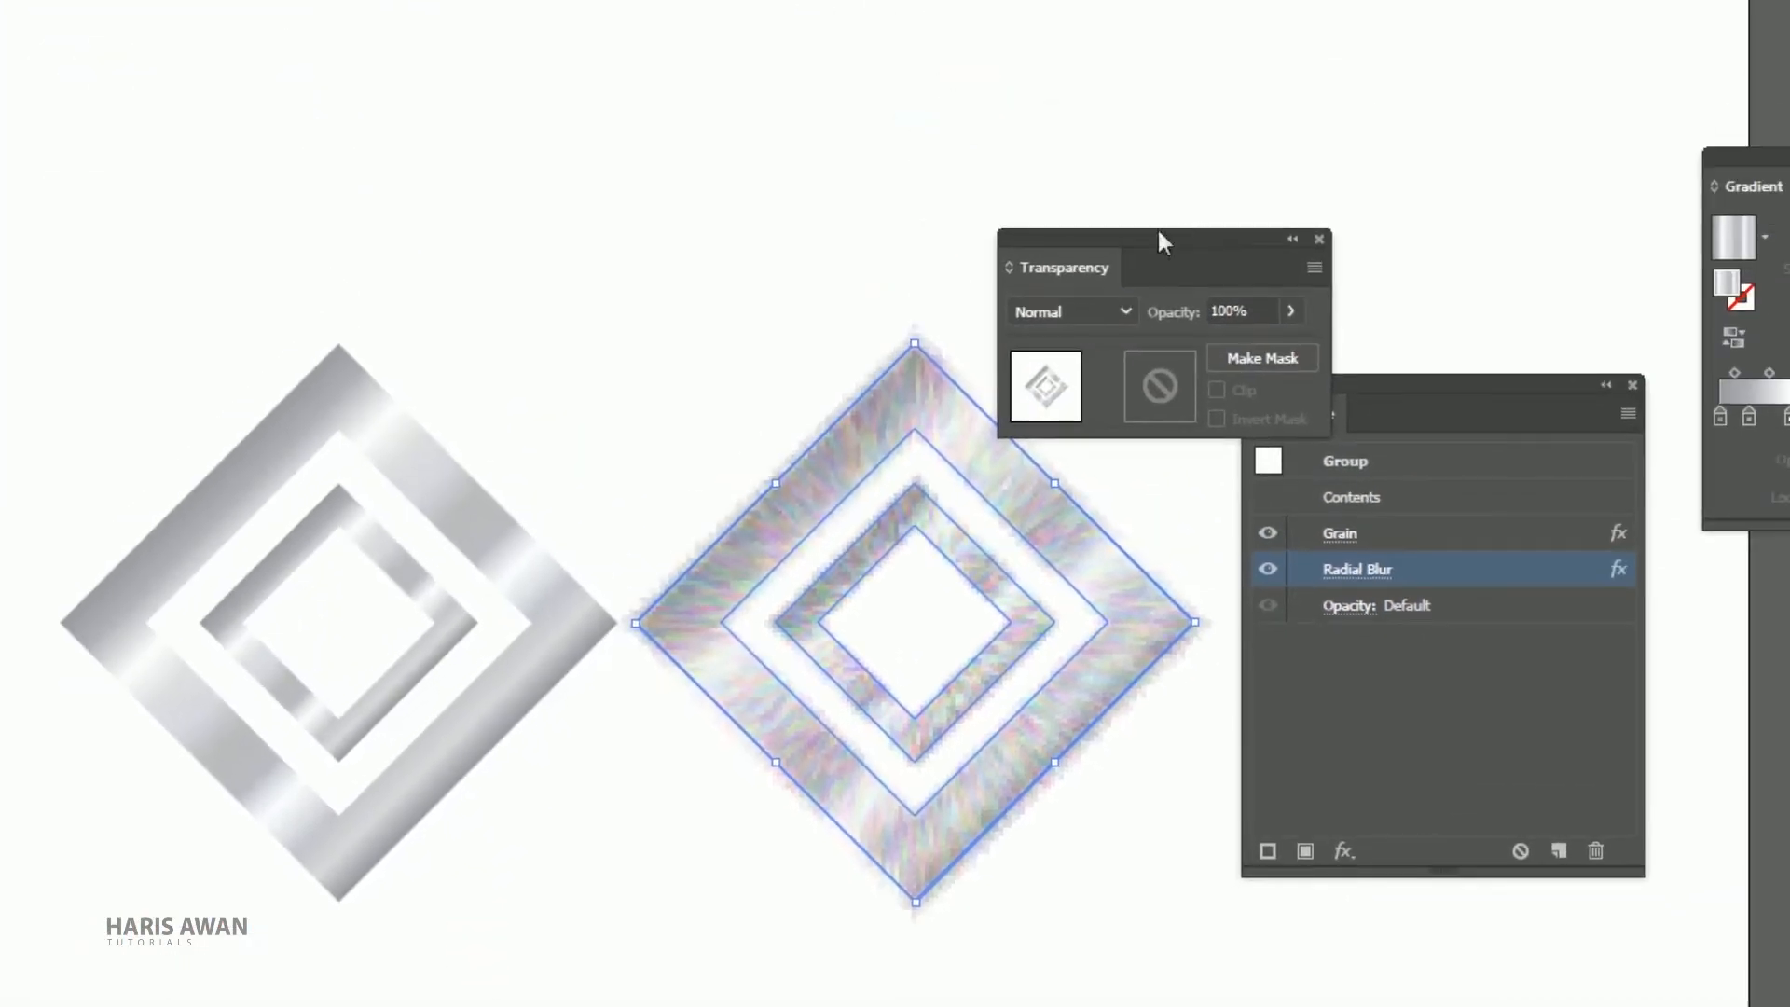
drag(1157, 229, 1404, 136)
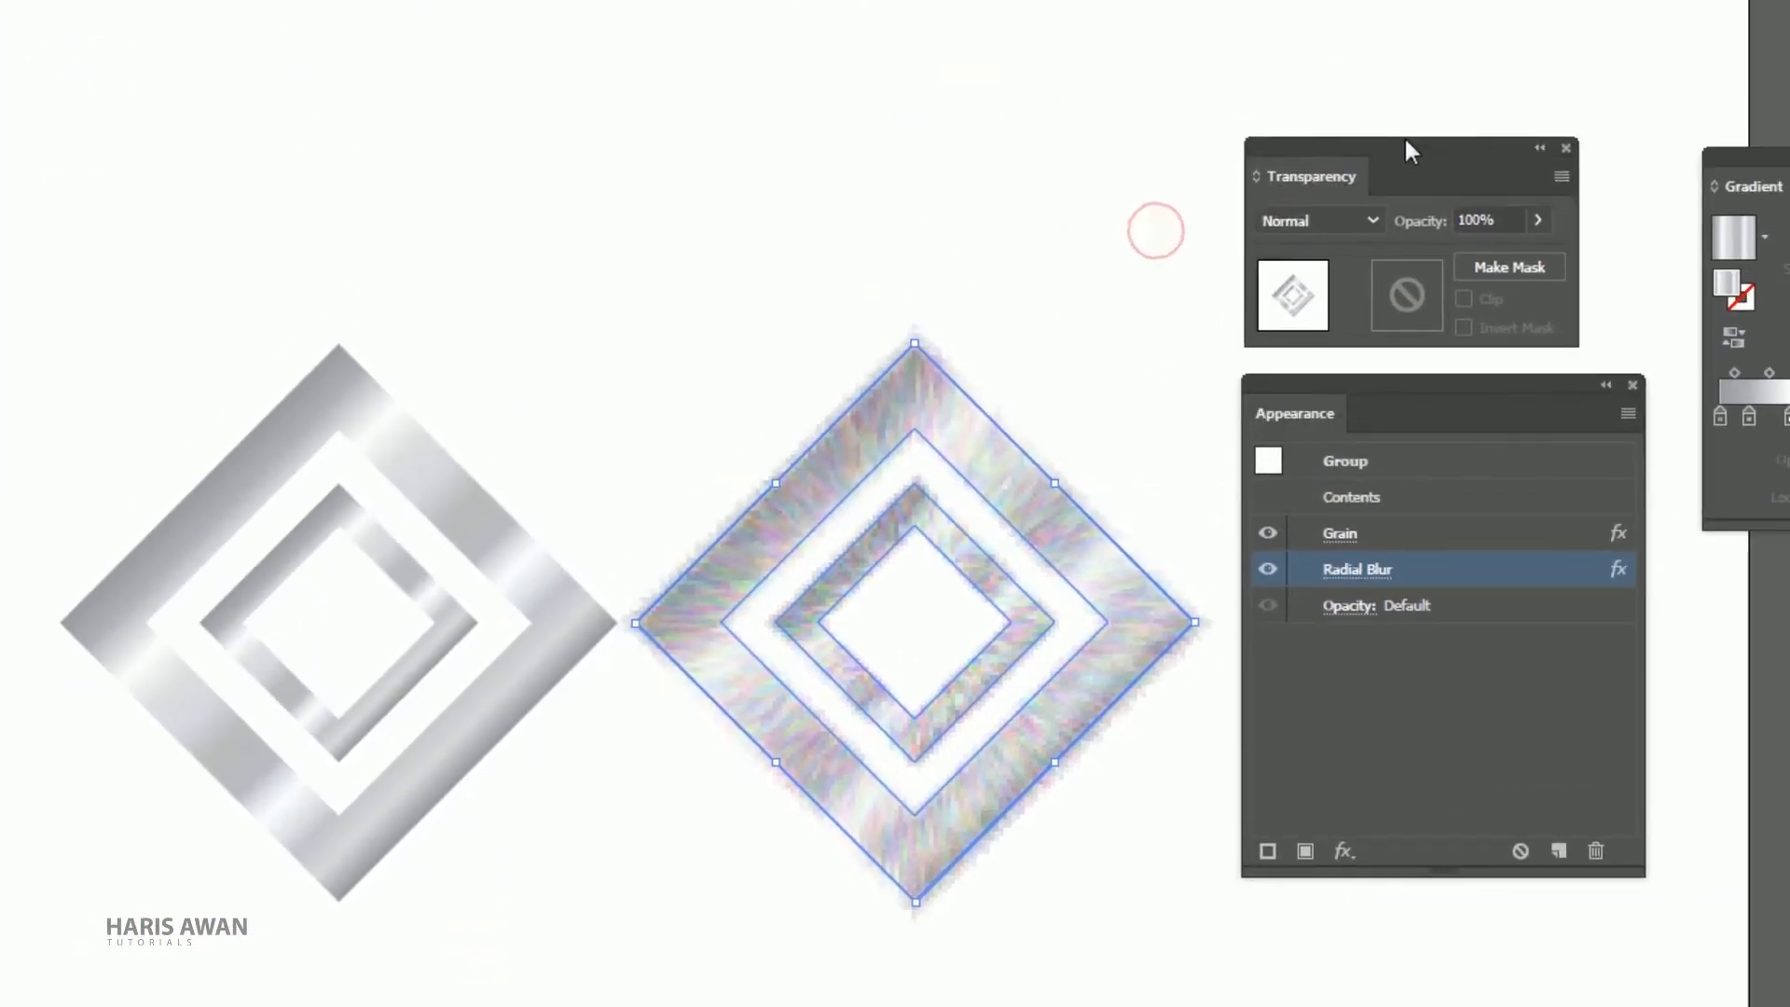
click(1345, 216)
click(1339, 317)
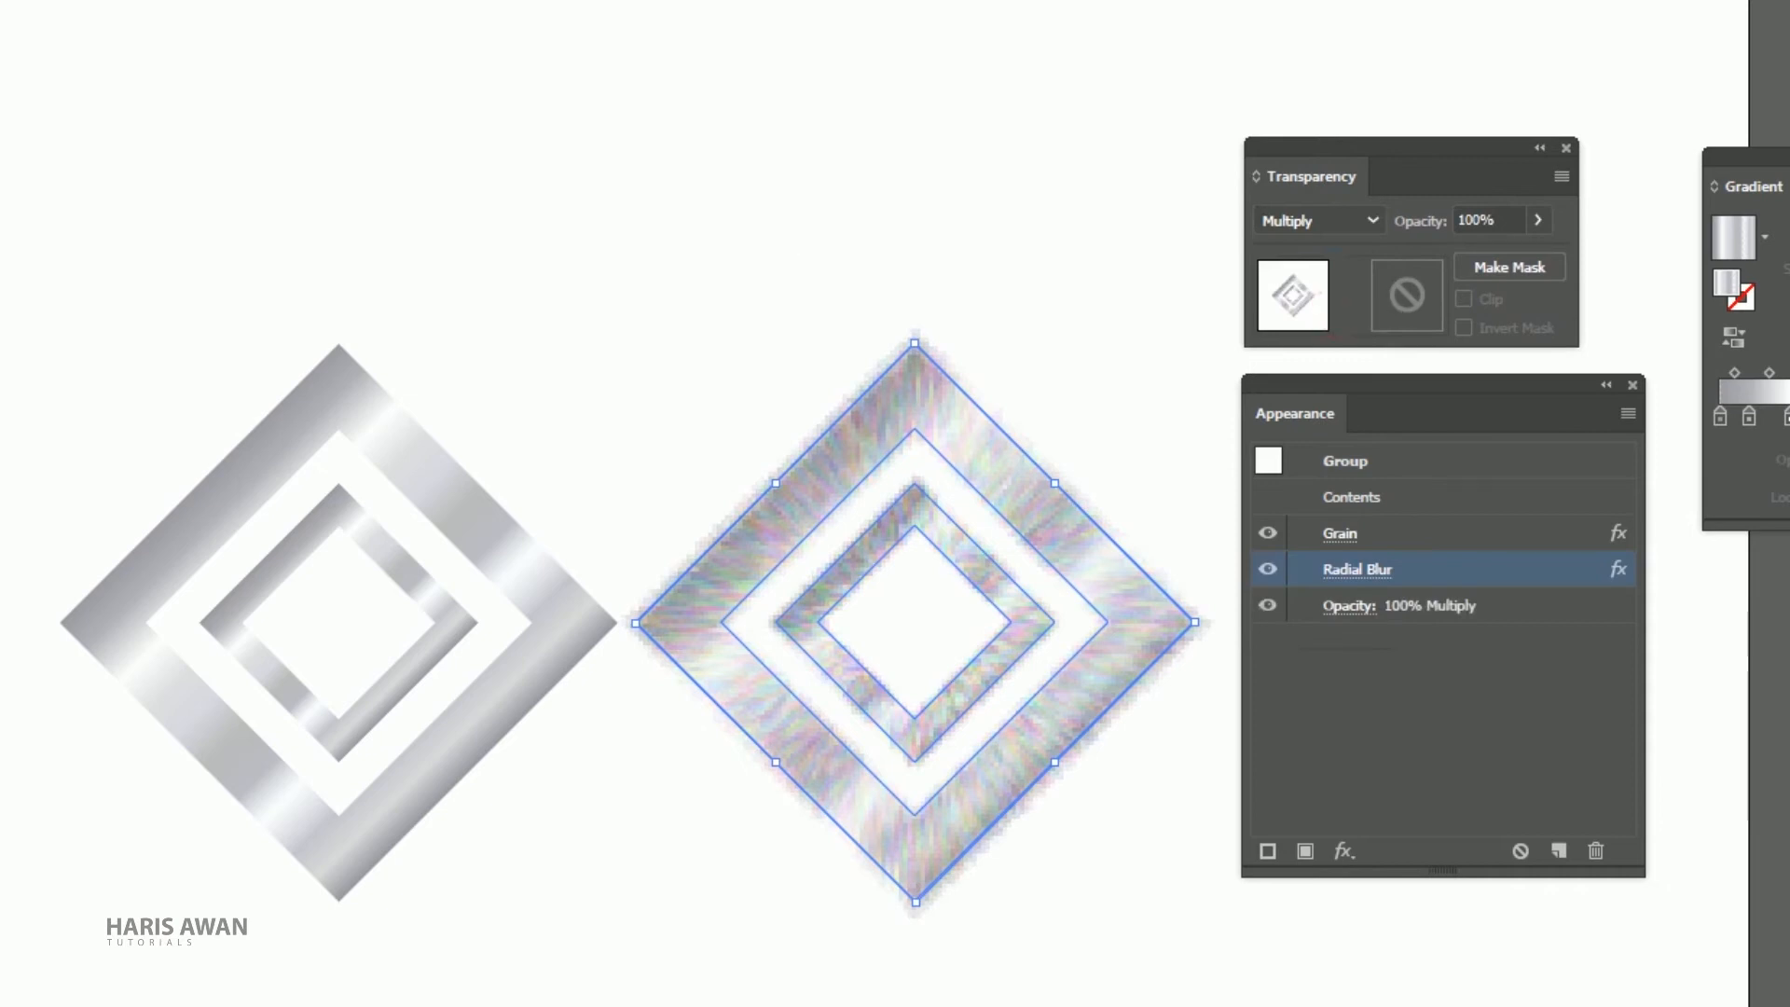
Move the textured diamond exactly over the plain gradient diamond, inspect the overlay up close and deselect it
drag(802, 440, 222, 439)
key(ctrl+equal)
key(ctrl+equal)
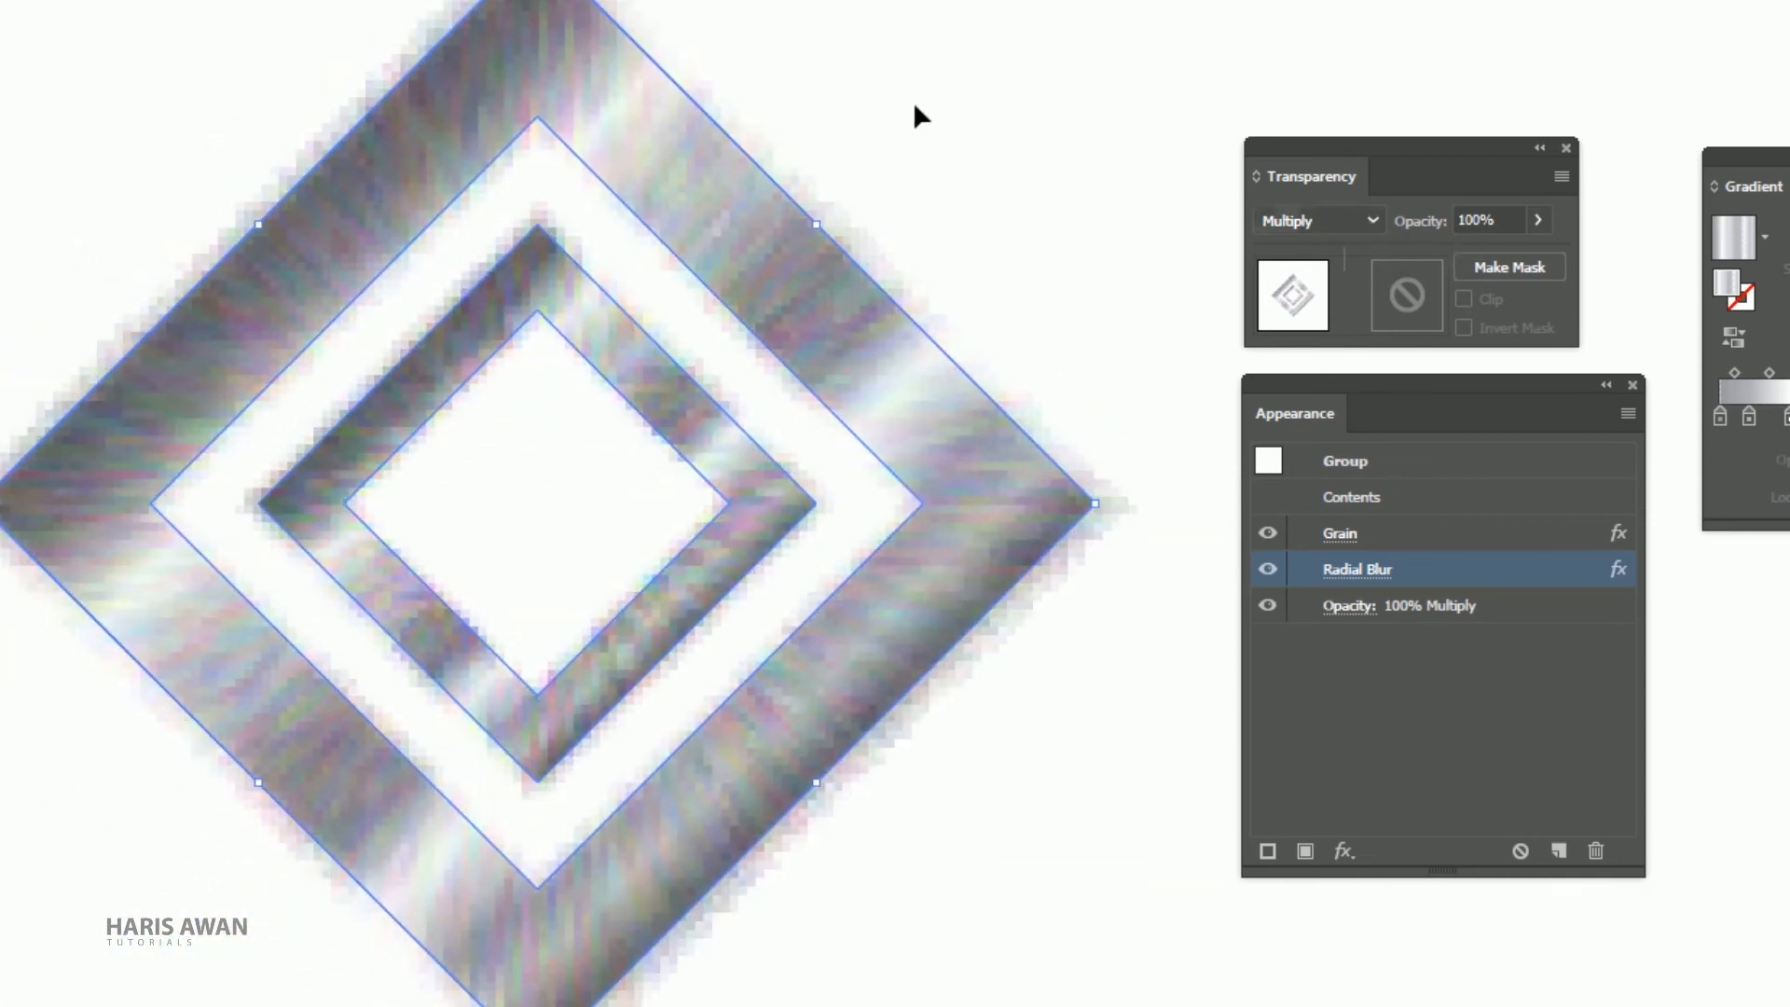
click(859, 105)
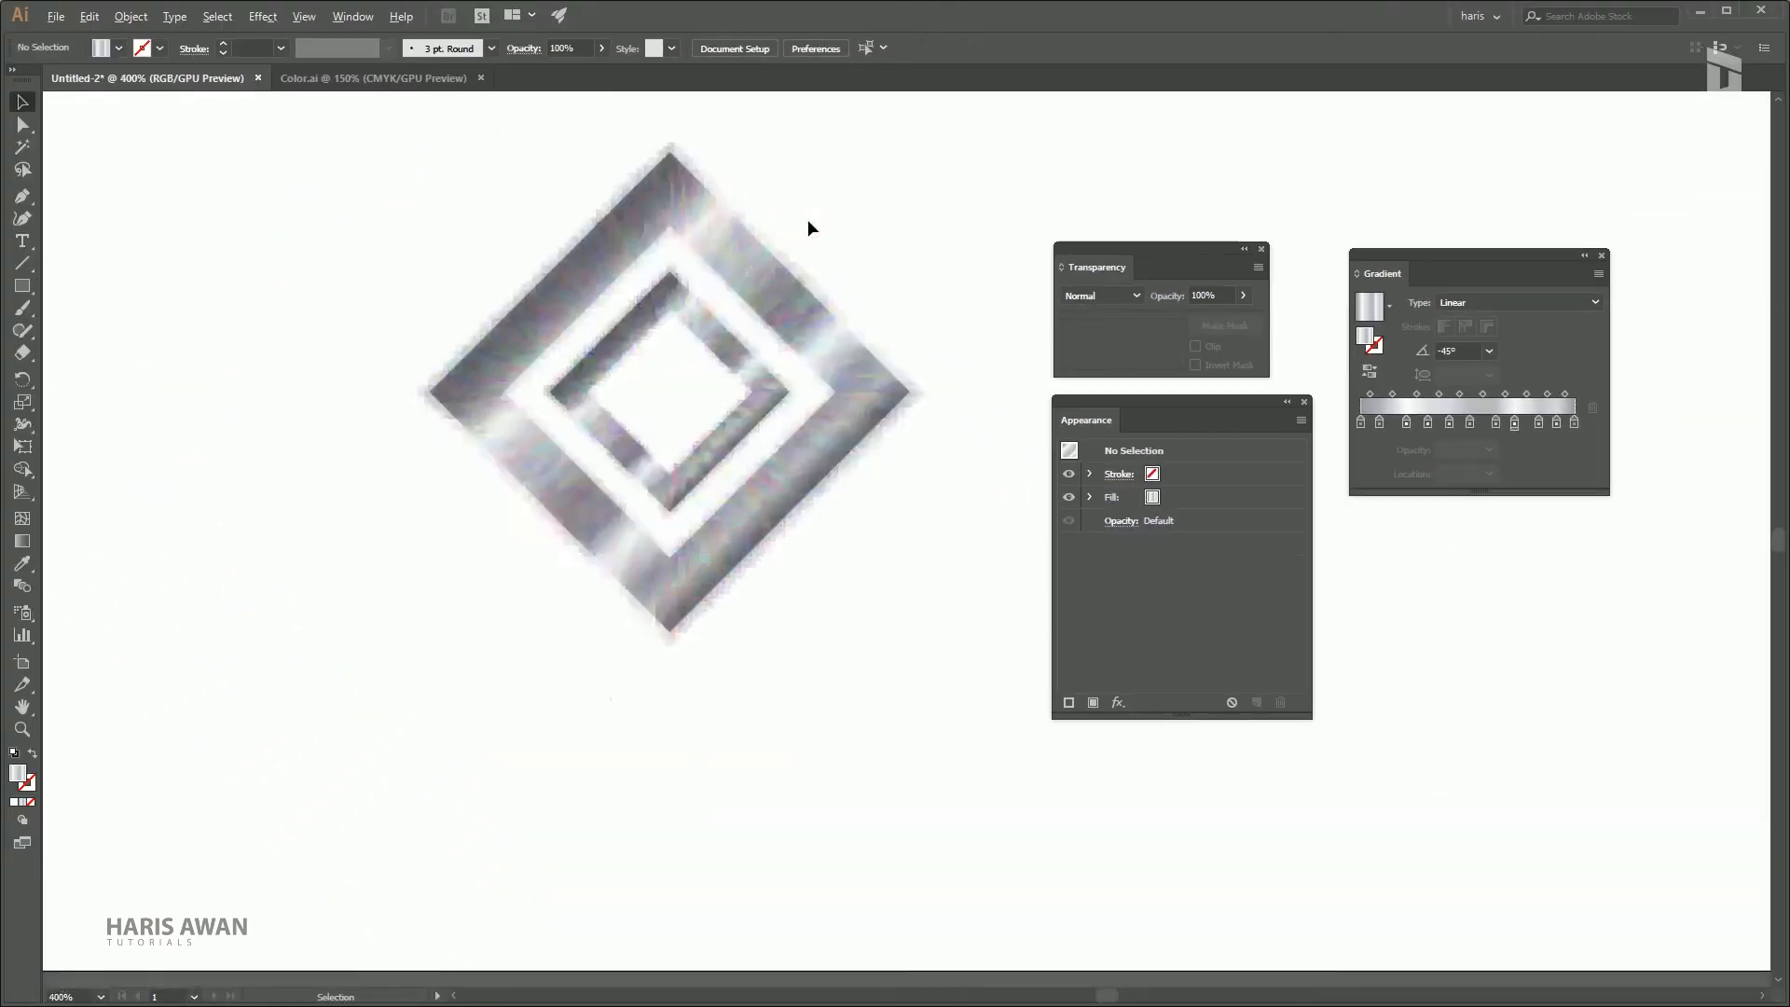
Select the overlaid diamonds, enlarge them and place them centred horizontally over the artboard's lower edge
key(ctrl+minus)
key(ctrl+minus)
key(ctrl+minus)
drag(923, 660, 781, 672)
click(619, 445)
click(946, 759)
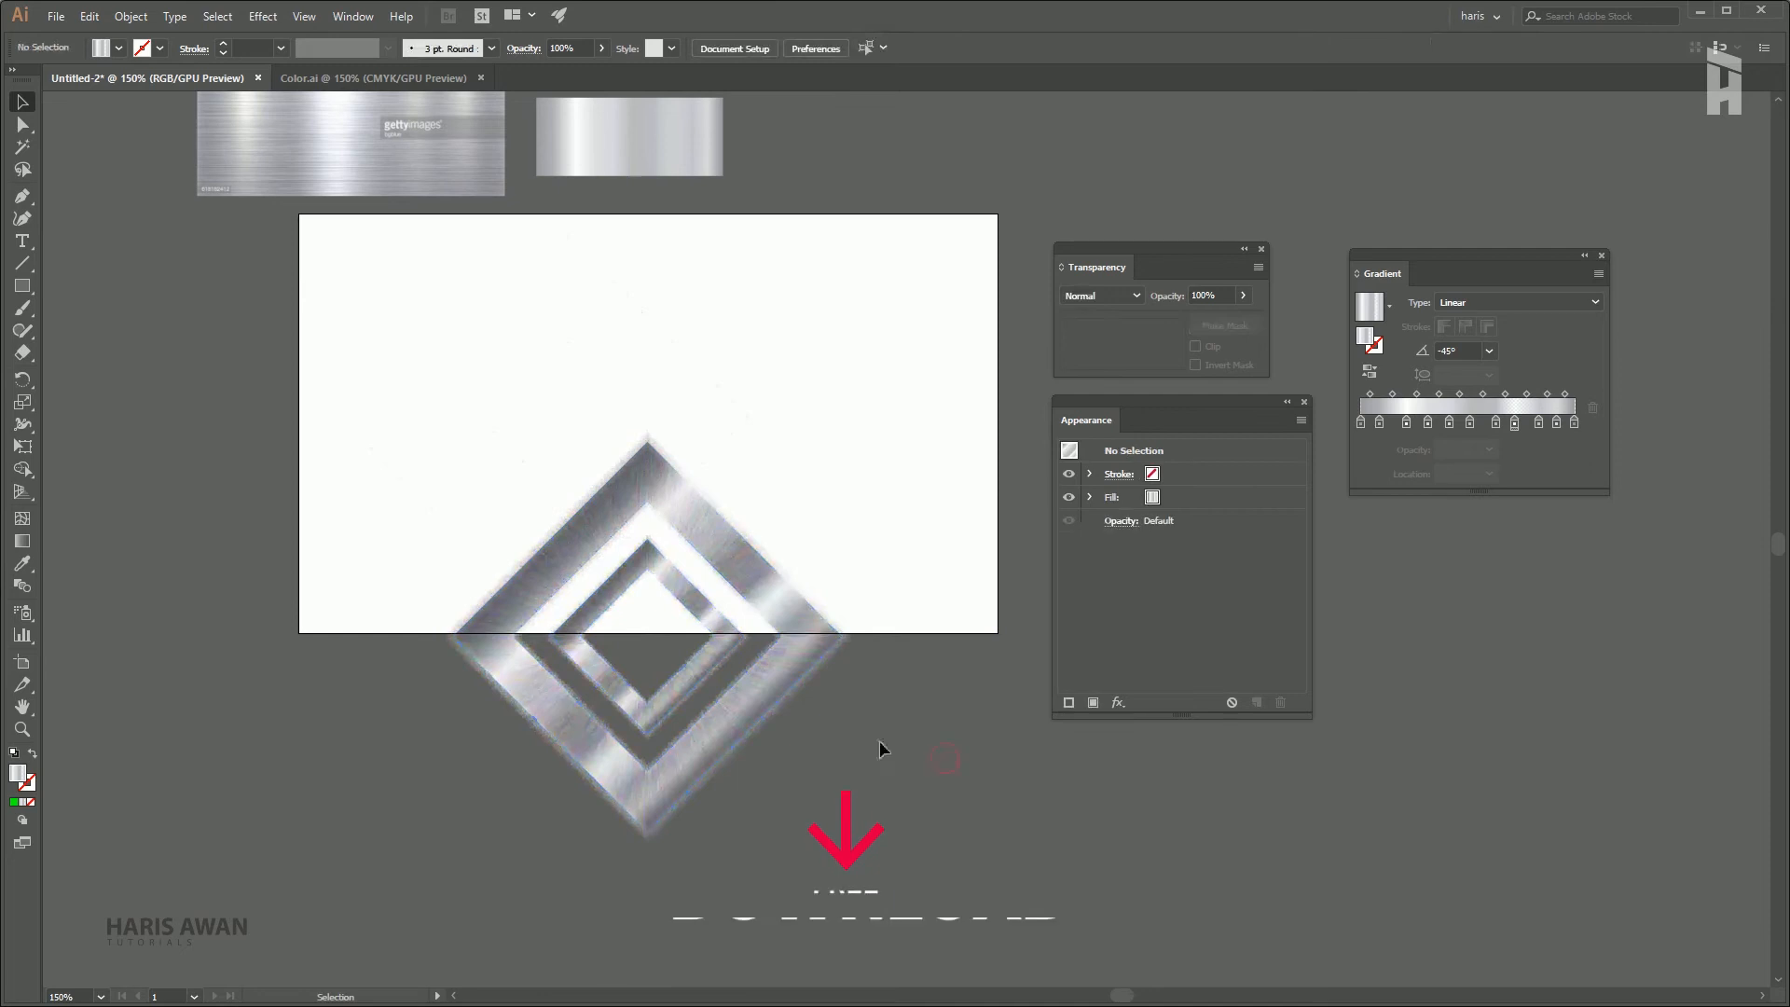
Move the brushed metal reference image and its gradient swatch up and away from the artboard
scroll(850, 728, down, 1)
drag(583, 558, 709, 643)
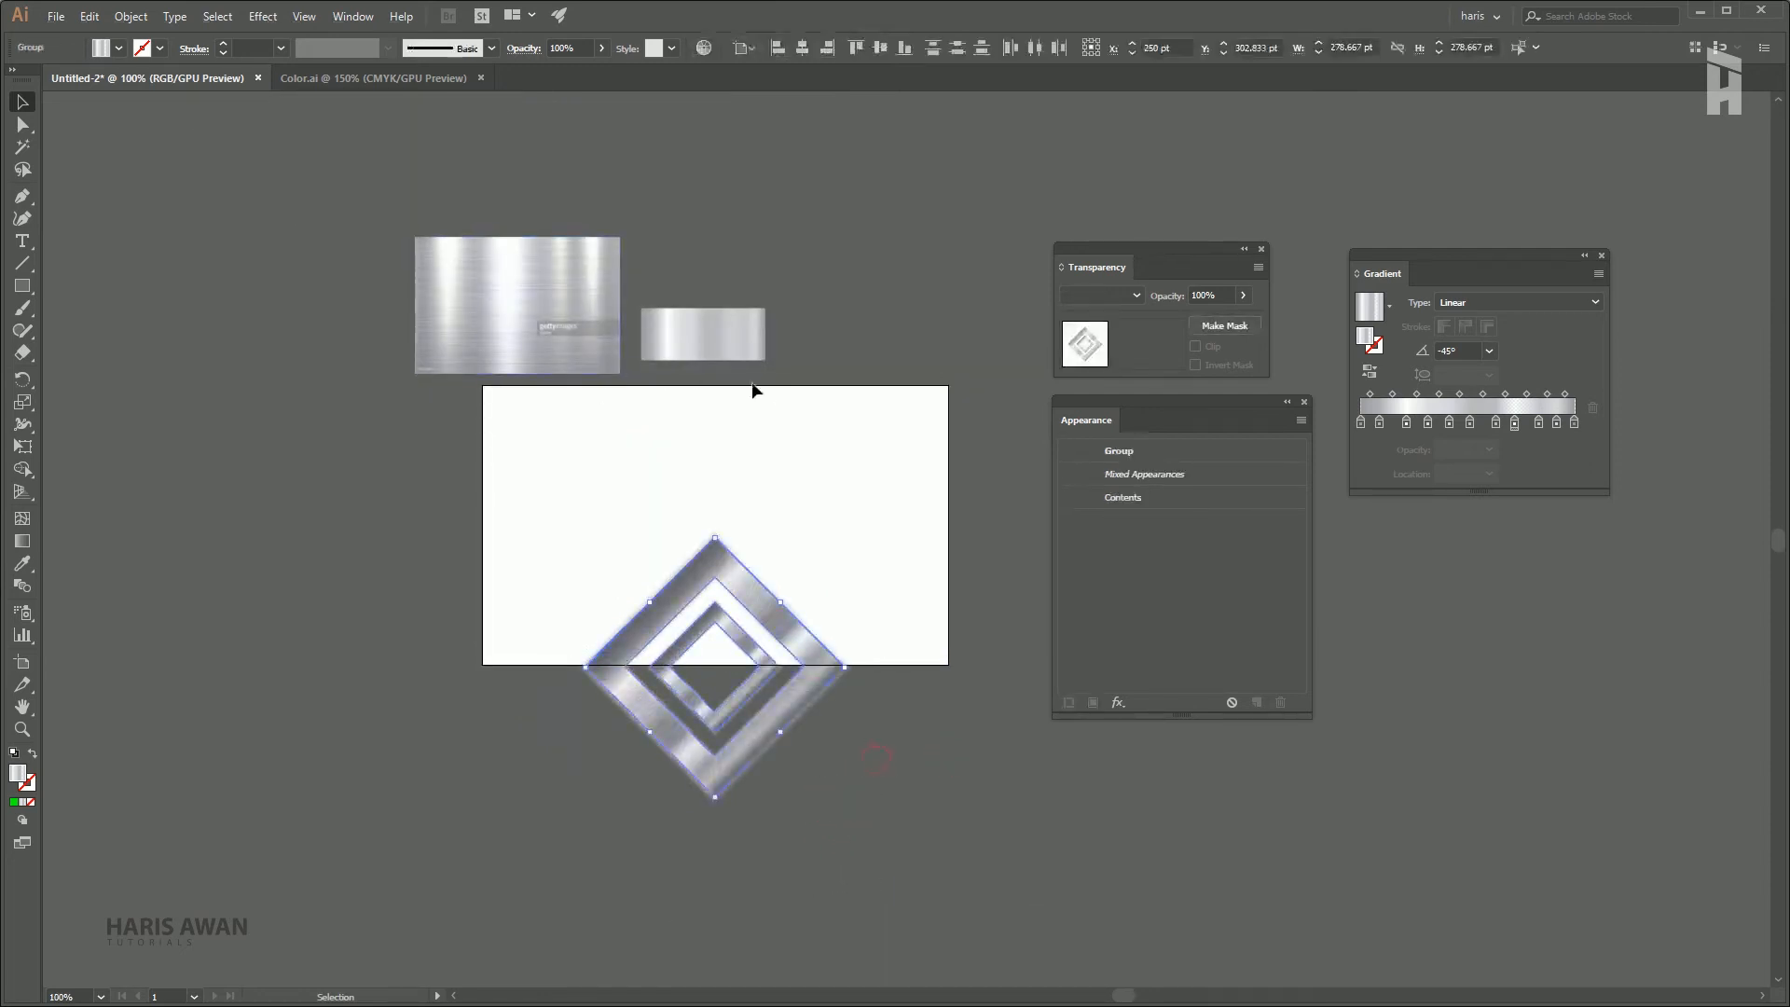
click(561, 321)
drag(561, 320, 127, 165)
Place diamond copies over the artboard's upper, left and right edges, enlarge the upper one and shift the lower one down
click(609, 577)
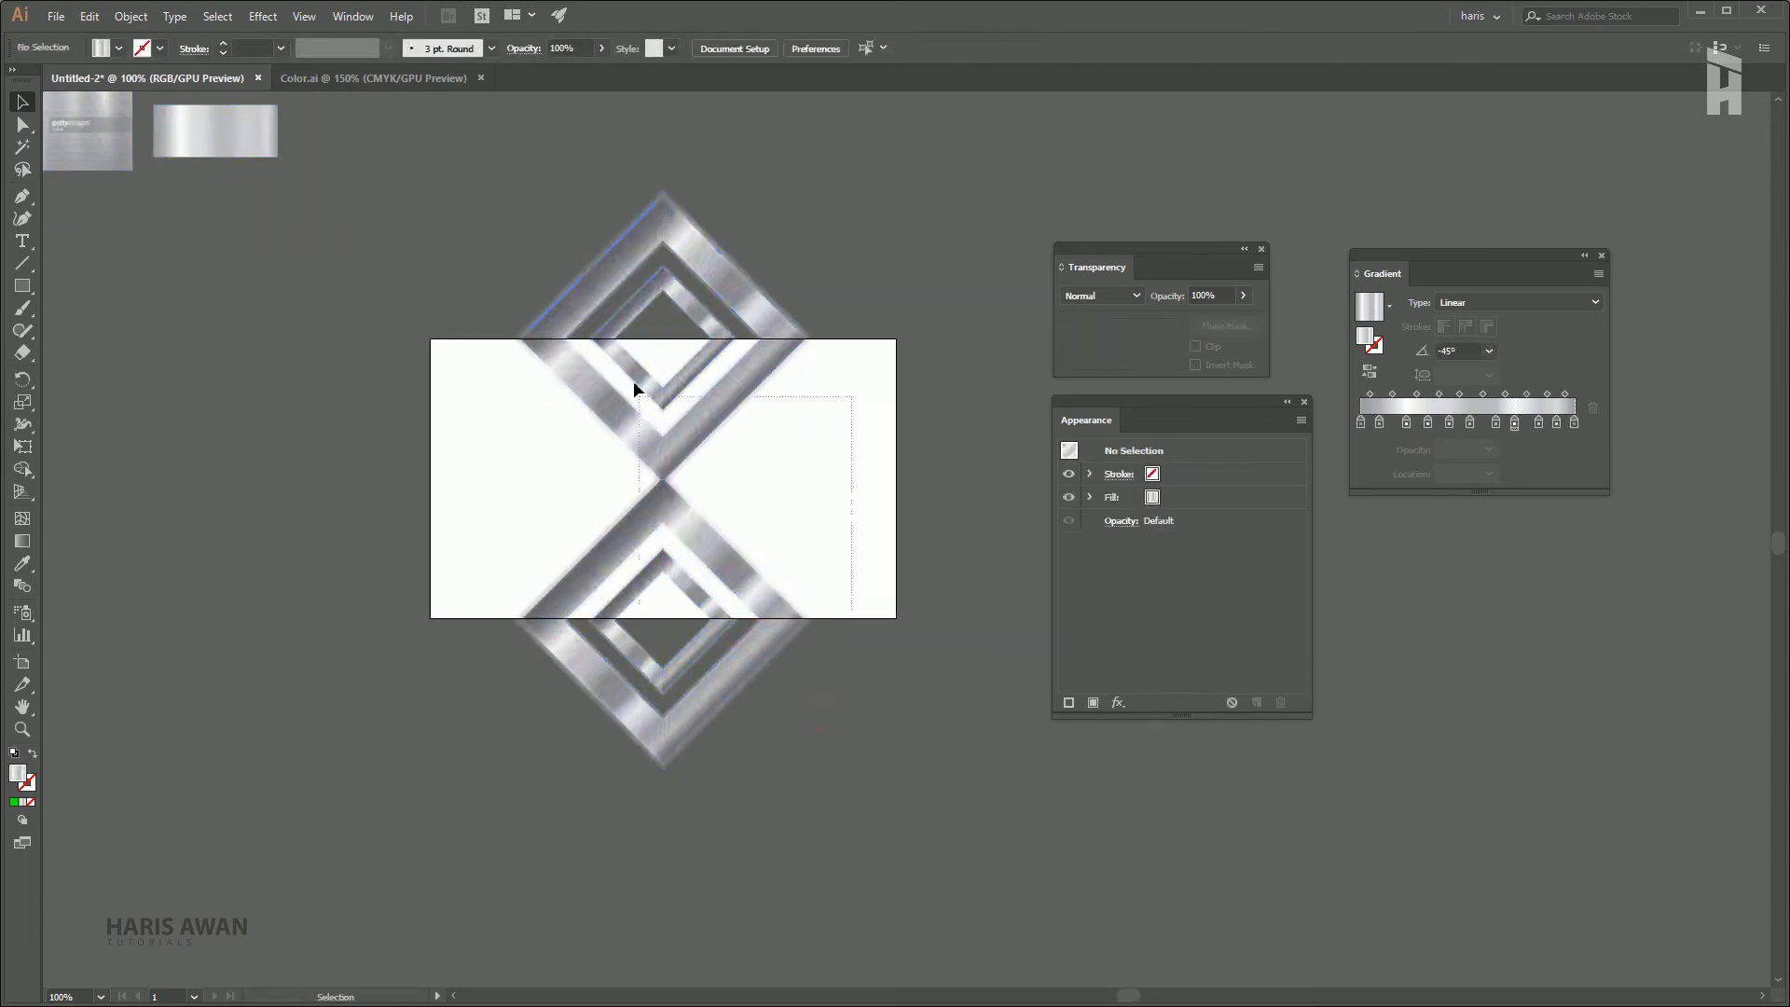
click(634, 389)
drag(591, 734, 412, 409)
drag(811, 350, 739, 600)
Select the four overlaid diamonds around the artboard and group them
key(ctrl+a)
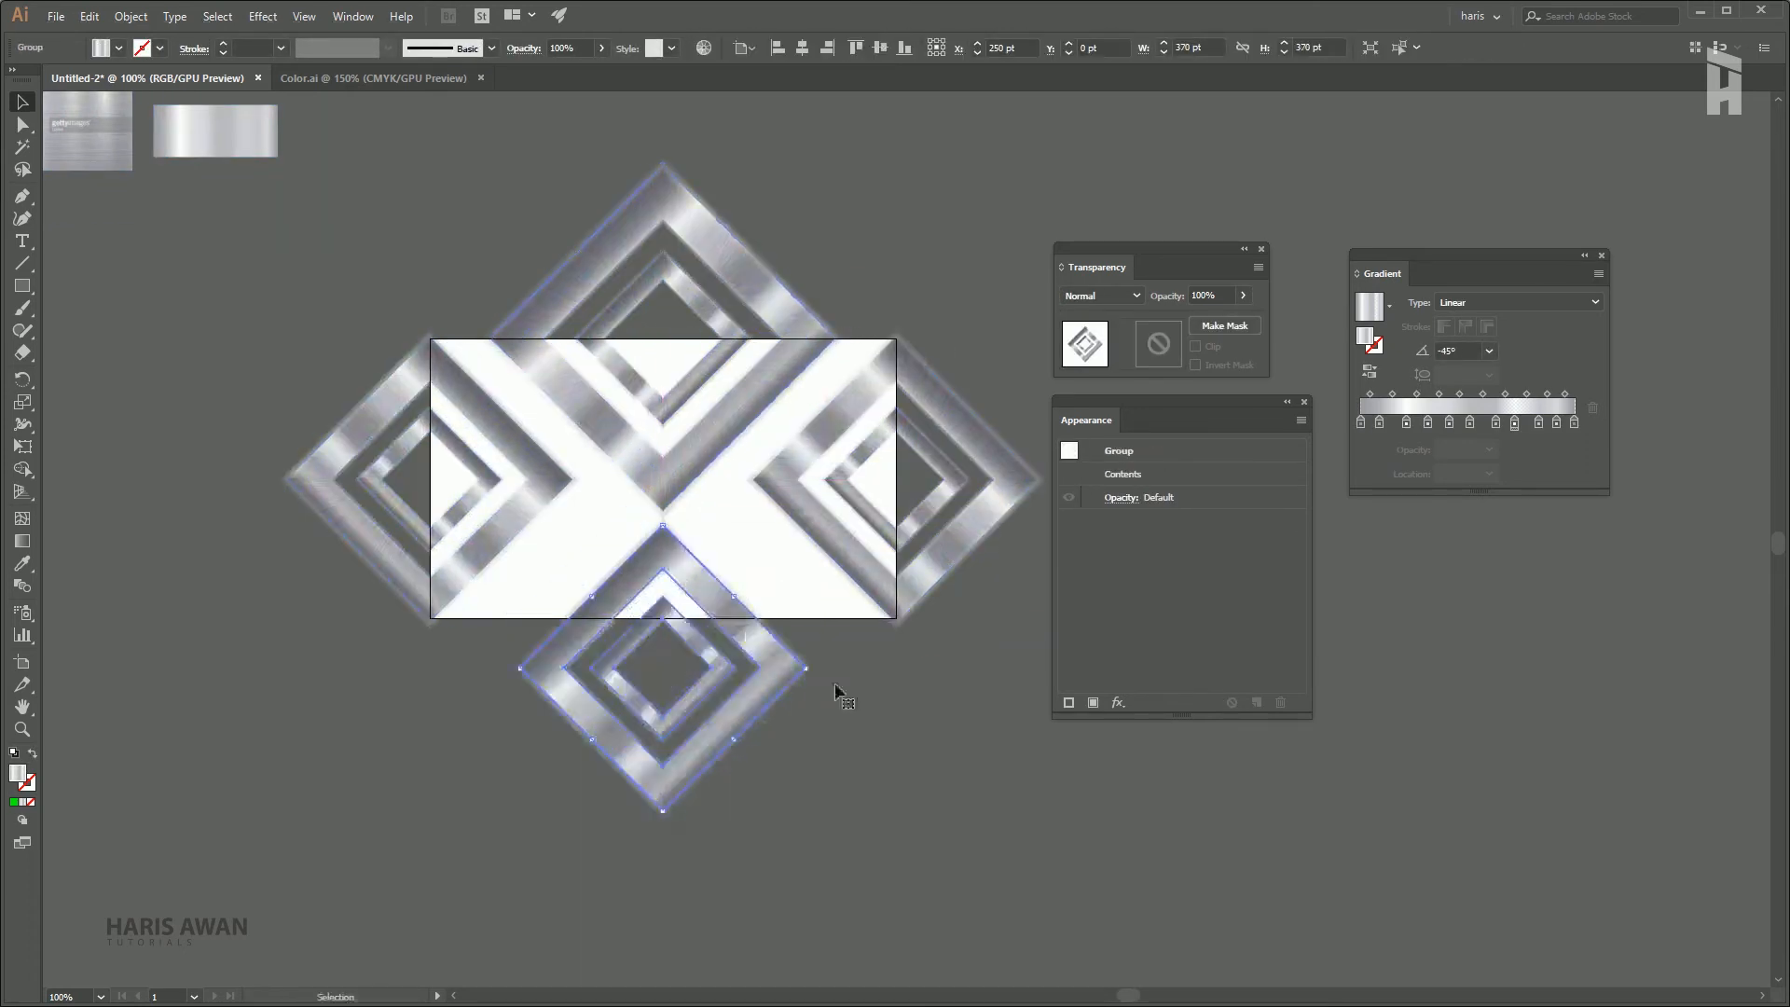
key(ctrl+g)
right_click(909, 522)
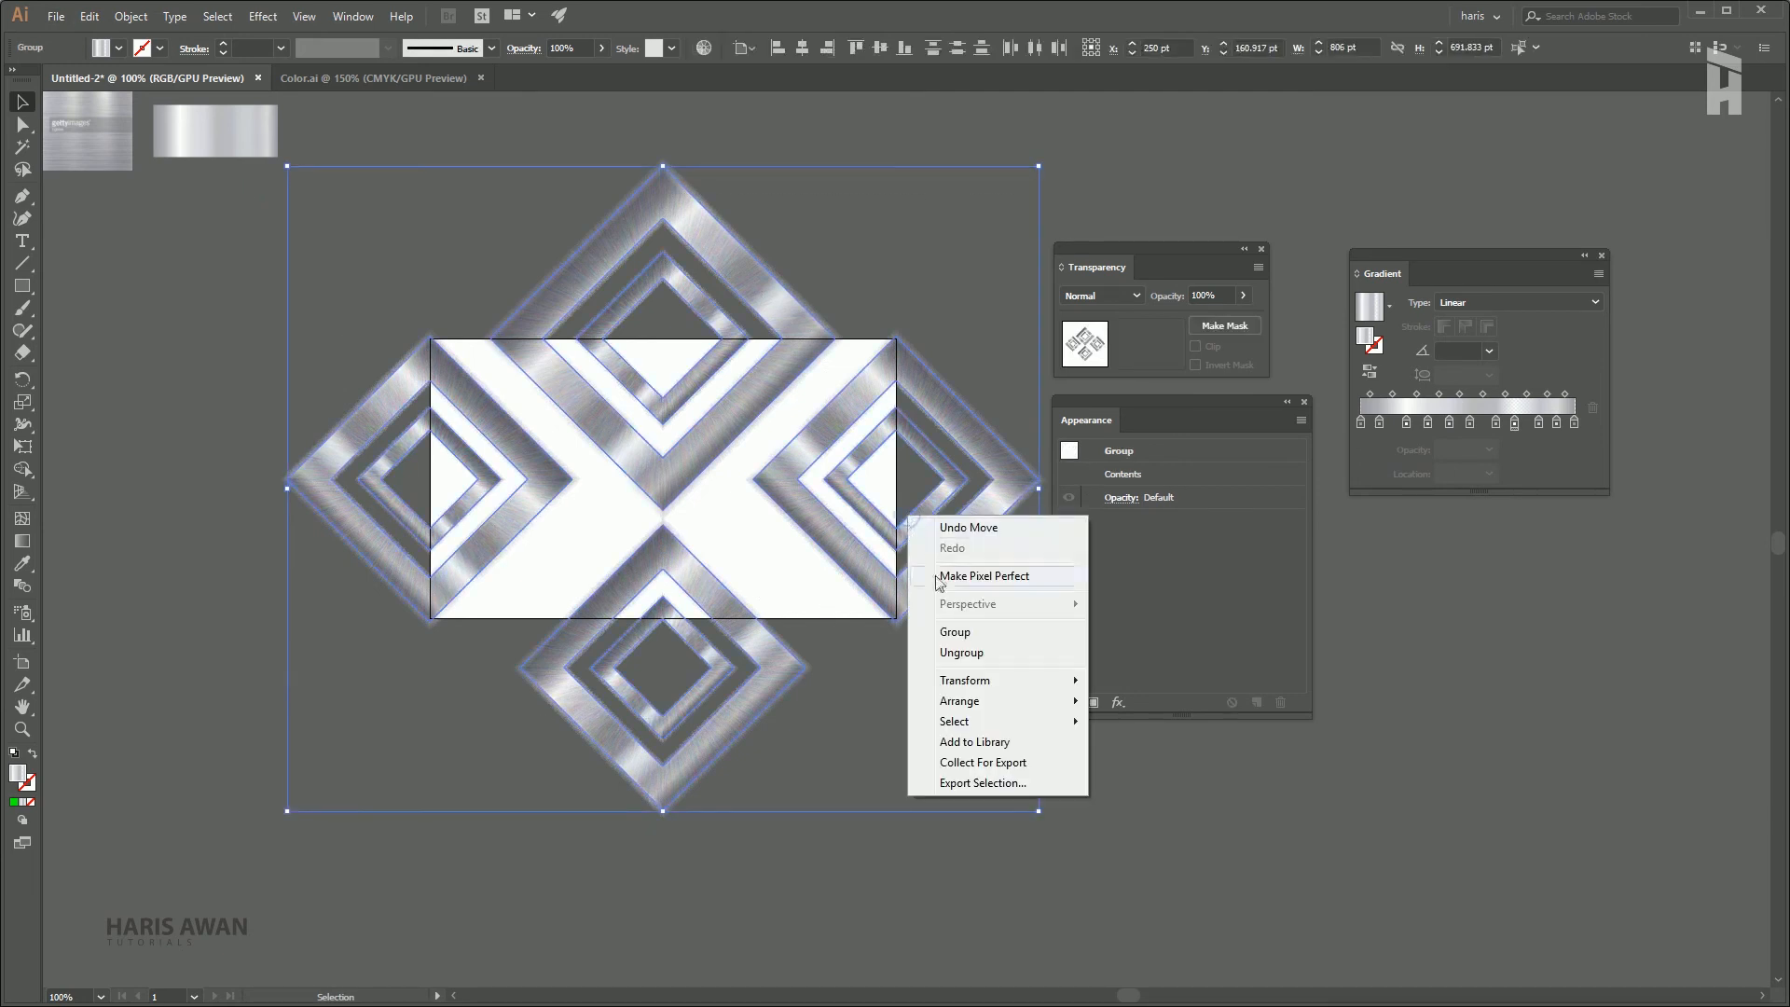
click(956, 633)
Draw a rectangle about 500 by 302 pt covering the artboard and fill it with black
click(33, 286)
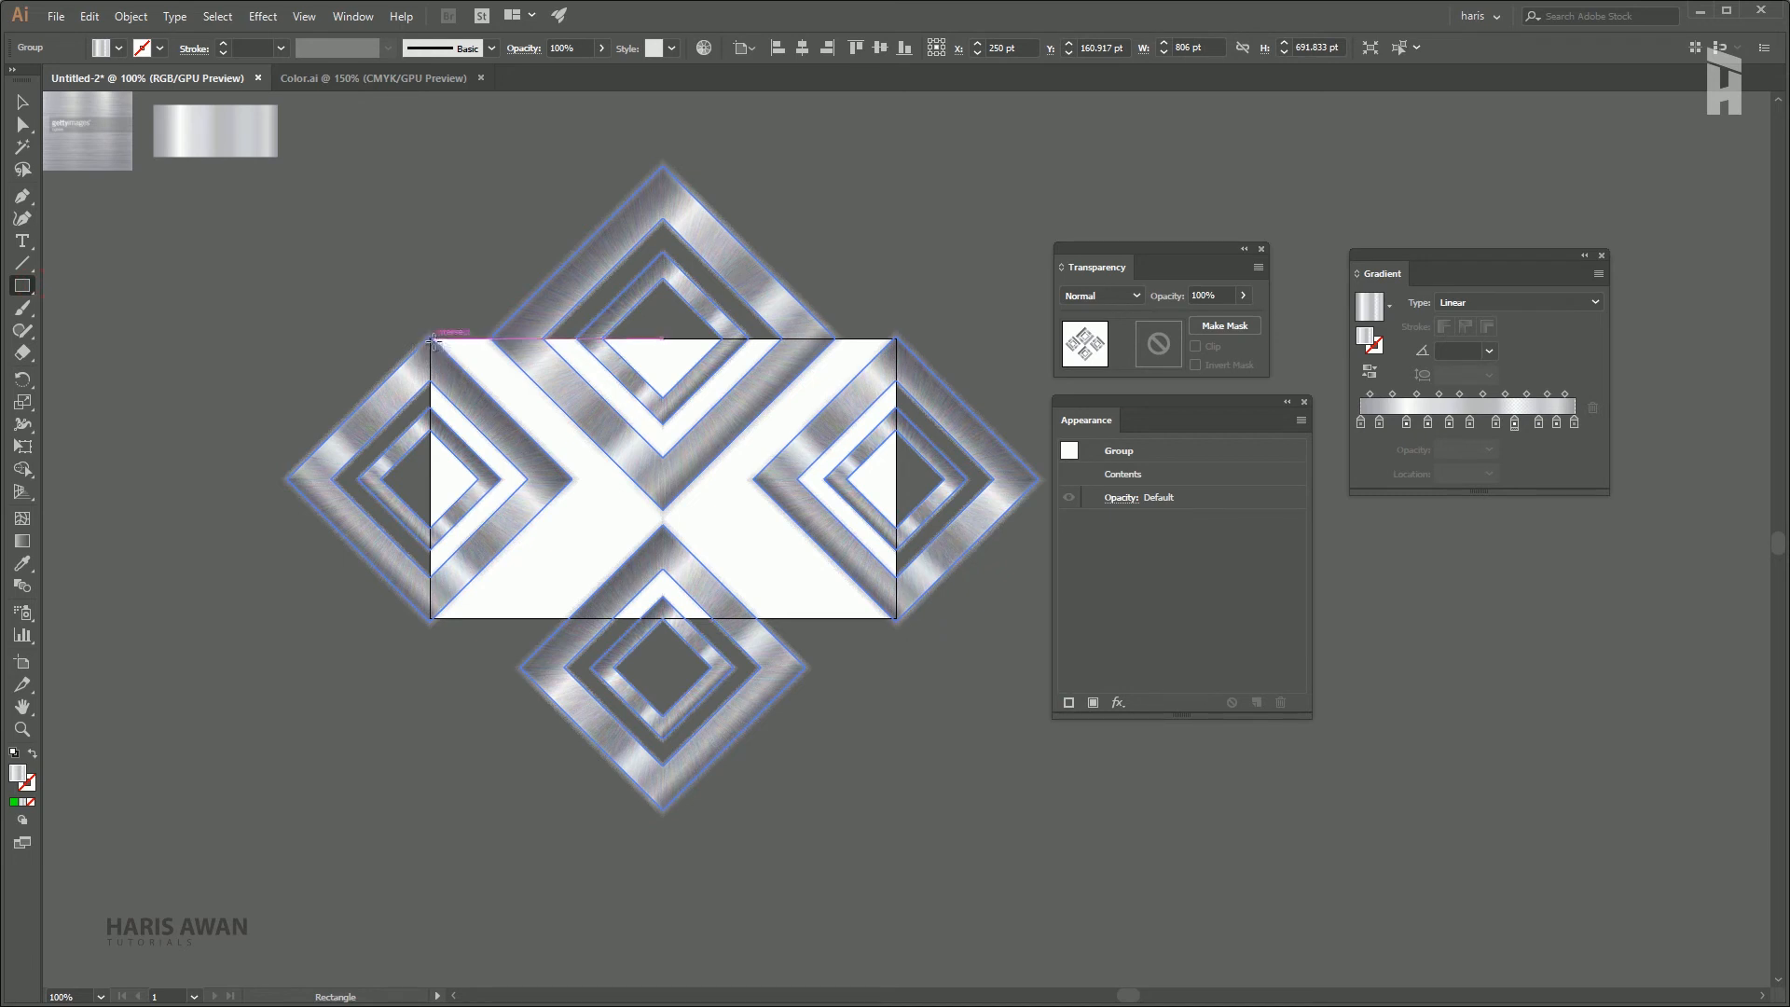
drag(429, 337, 896, 619)
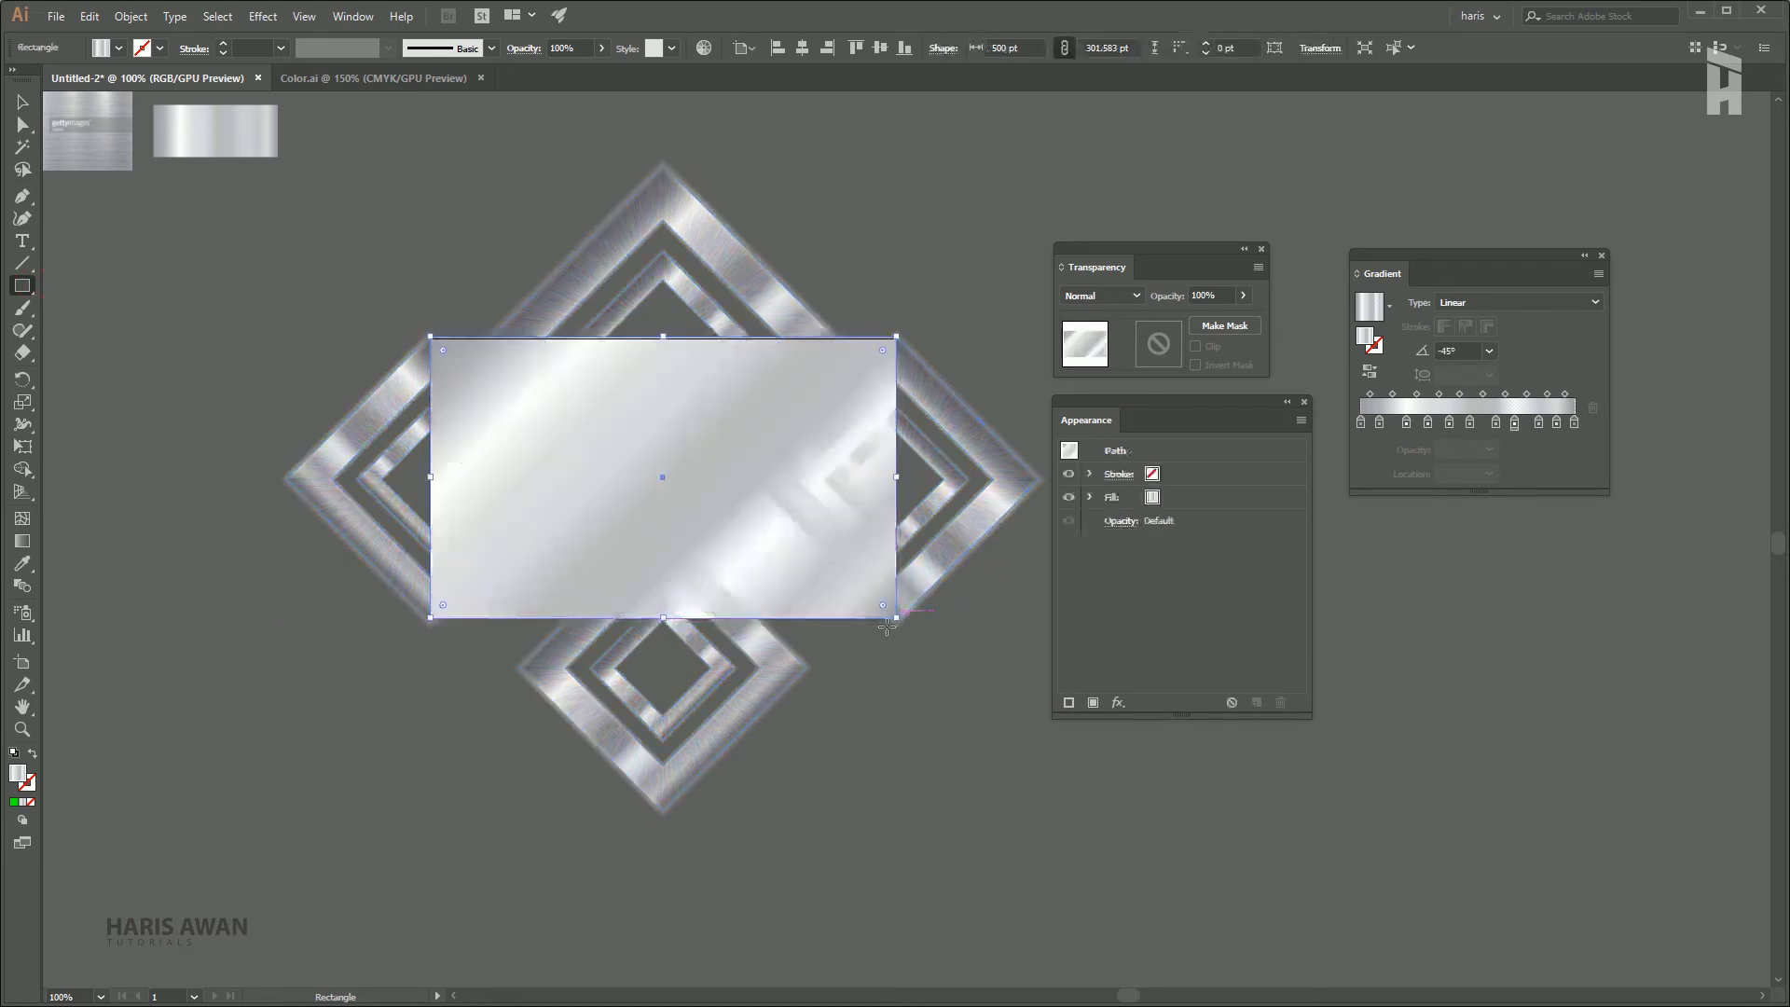
key(v)
shift+click(970, 550)
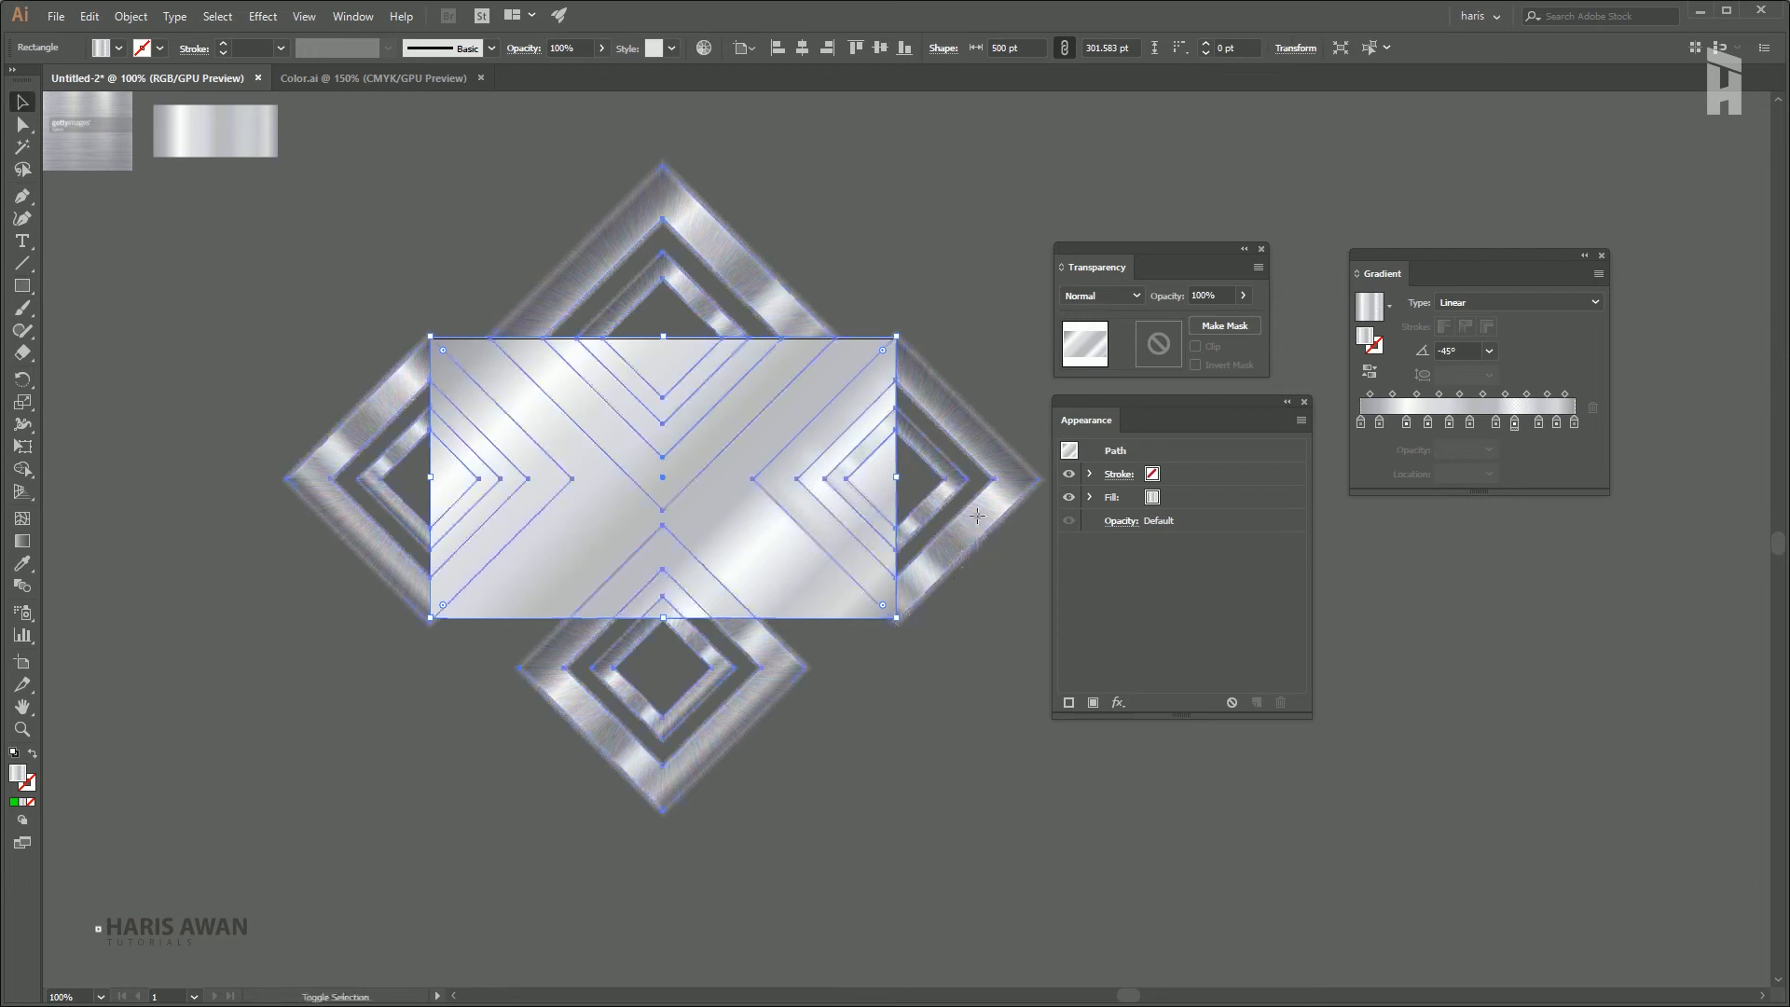
click(957, 289)
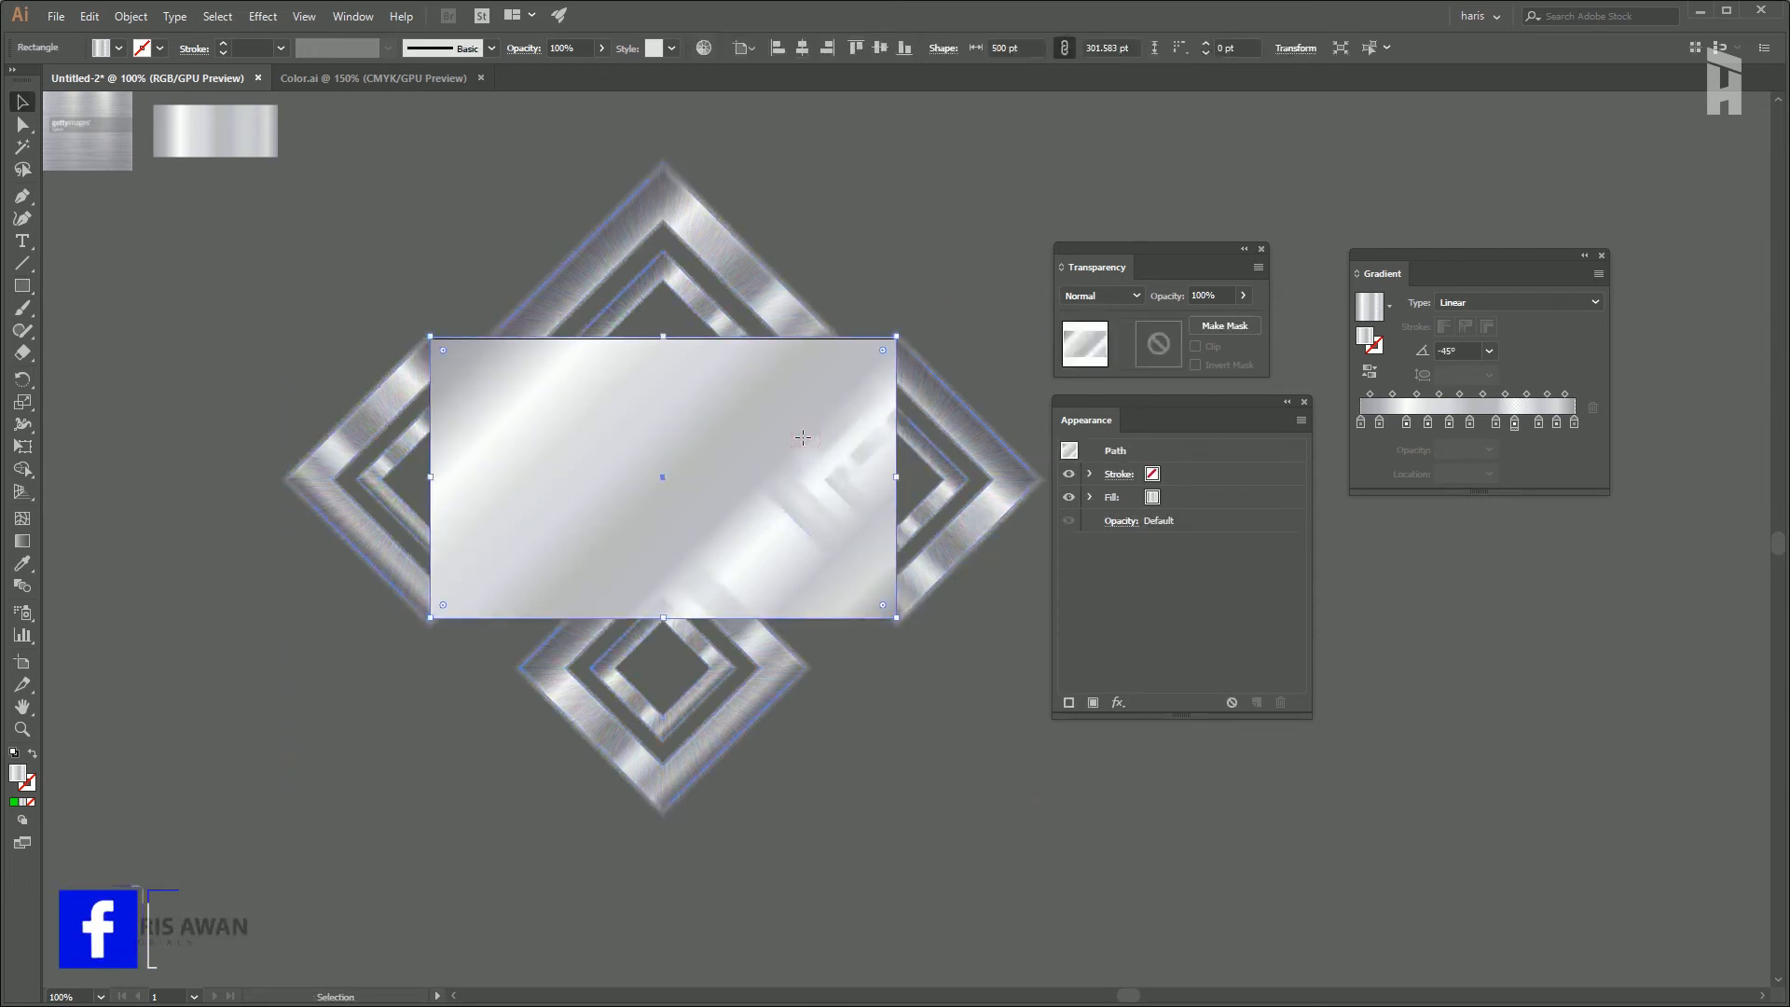
click(120, 48)
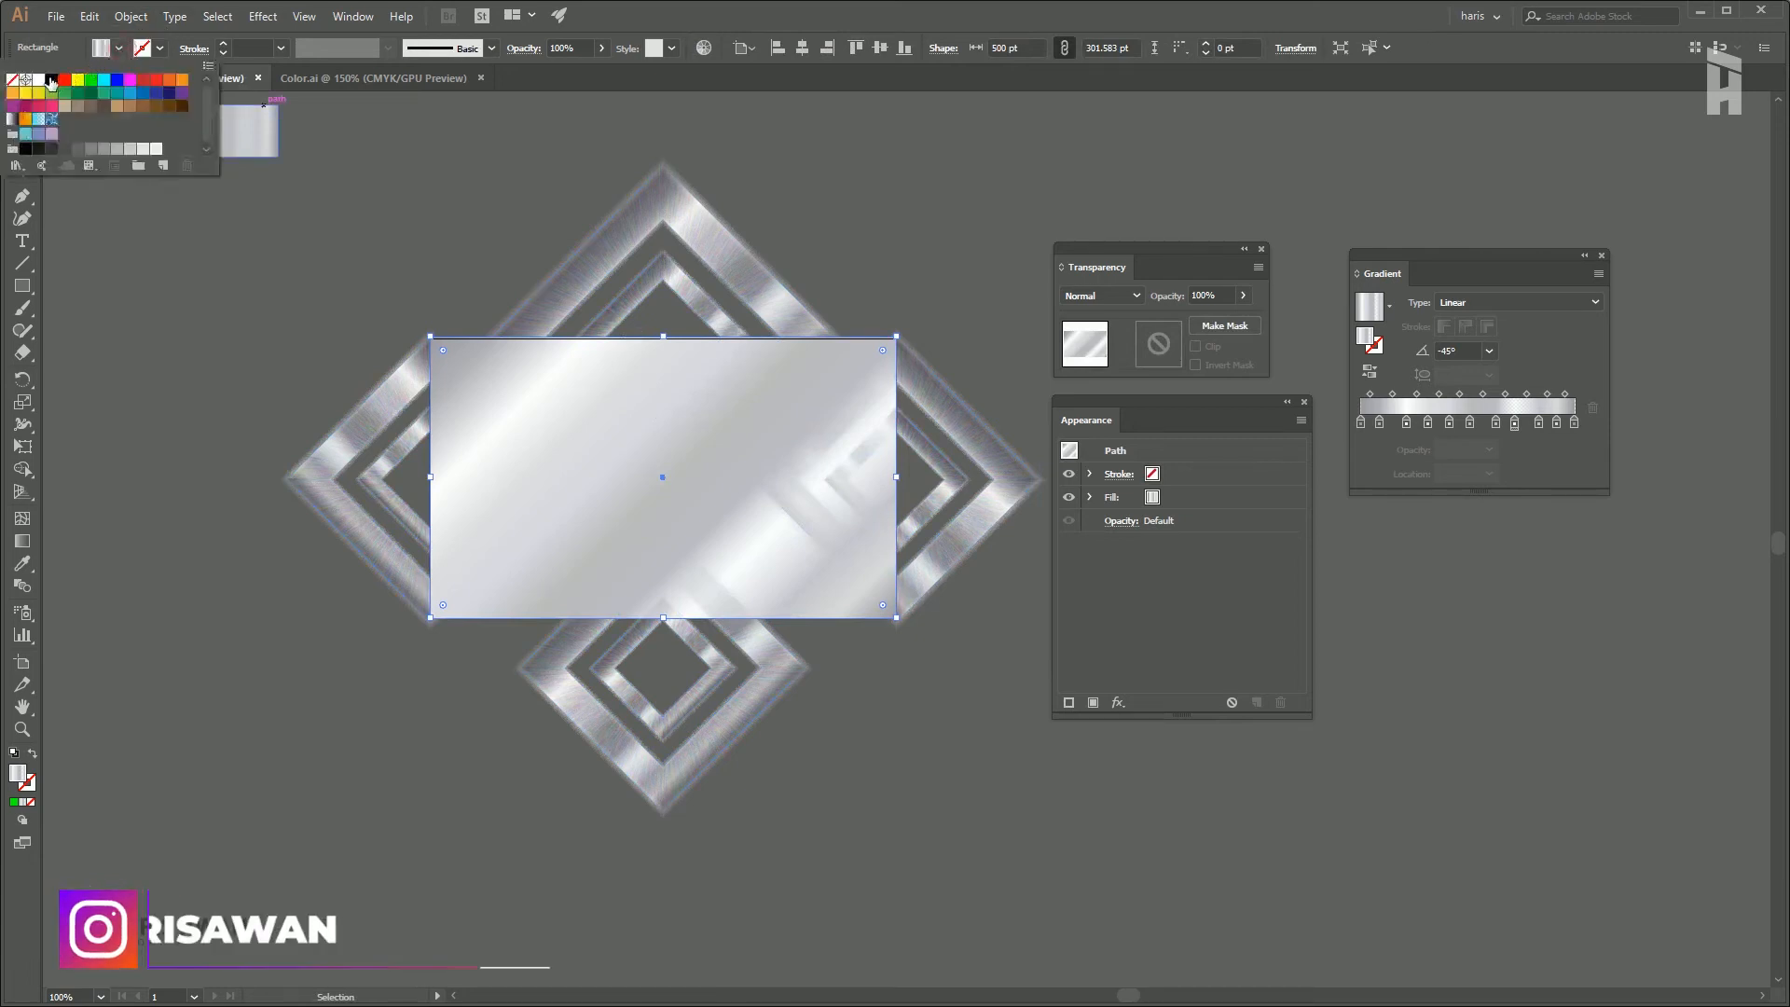
click(98, 146)
Copy the black rectangle to a spot below the artboard and clip the diamond group with the original rectangle
click(652, 445)
drag(713, 409, 344, 786)
drag(909, 682, 767, 488)
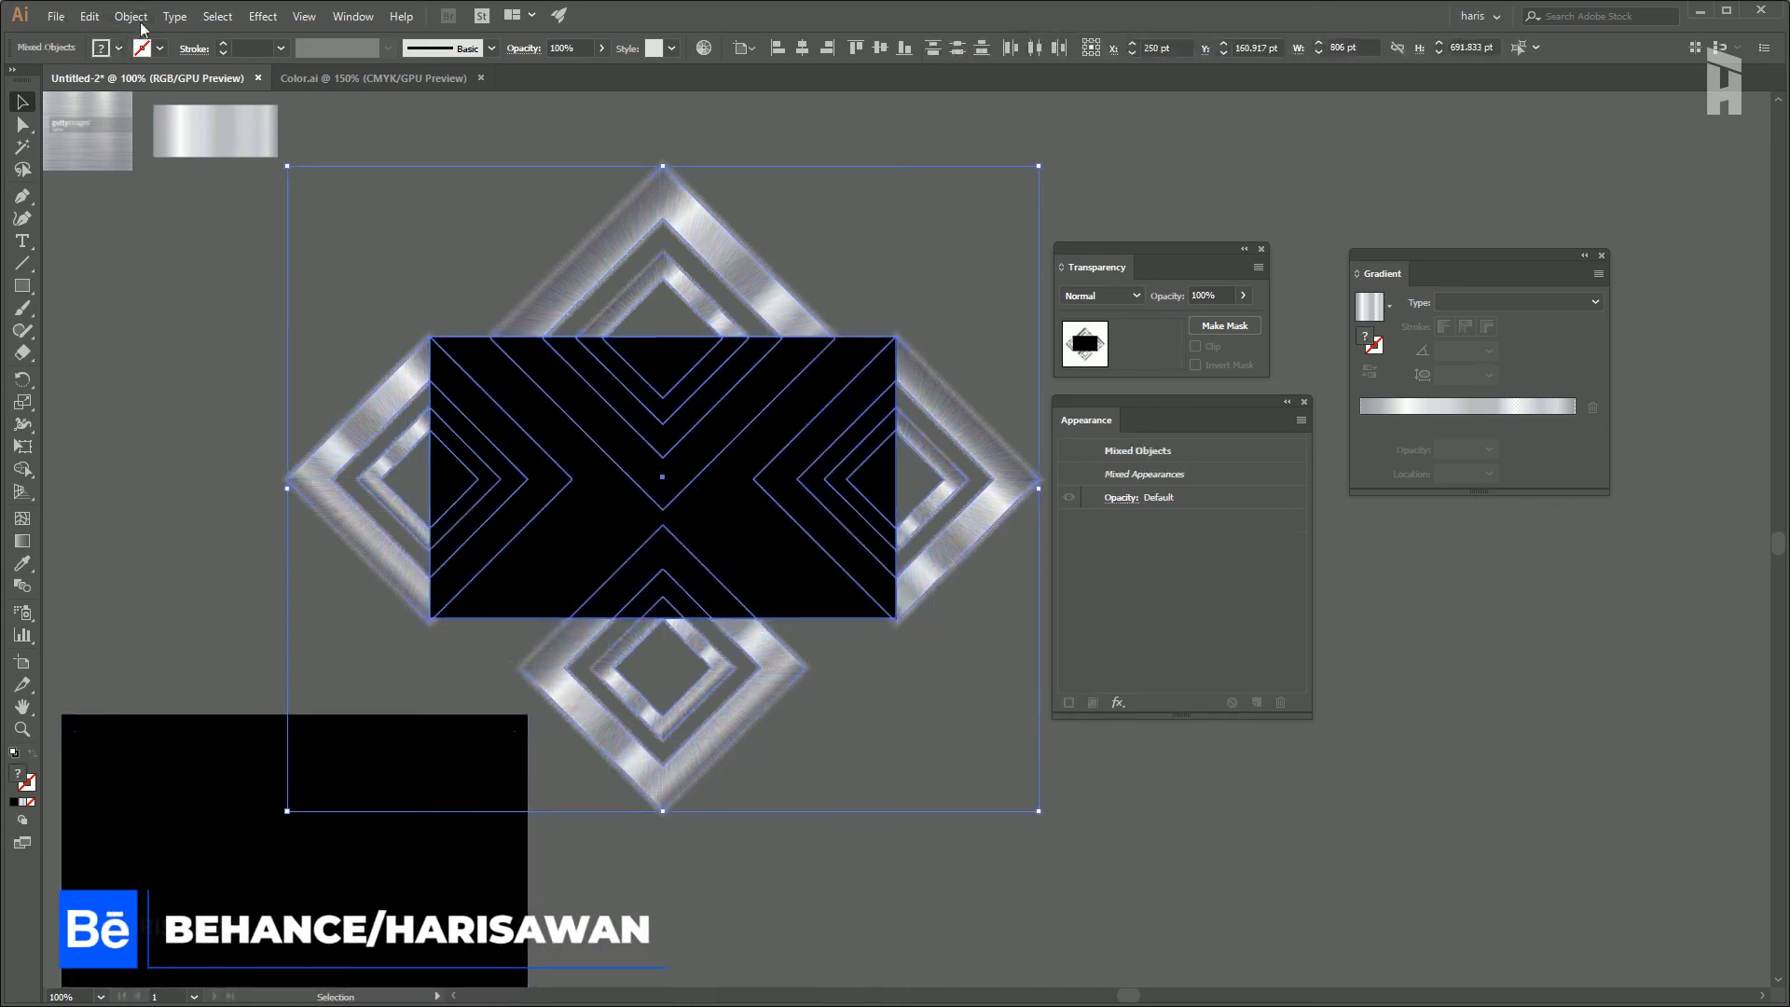
click(130, 17)
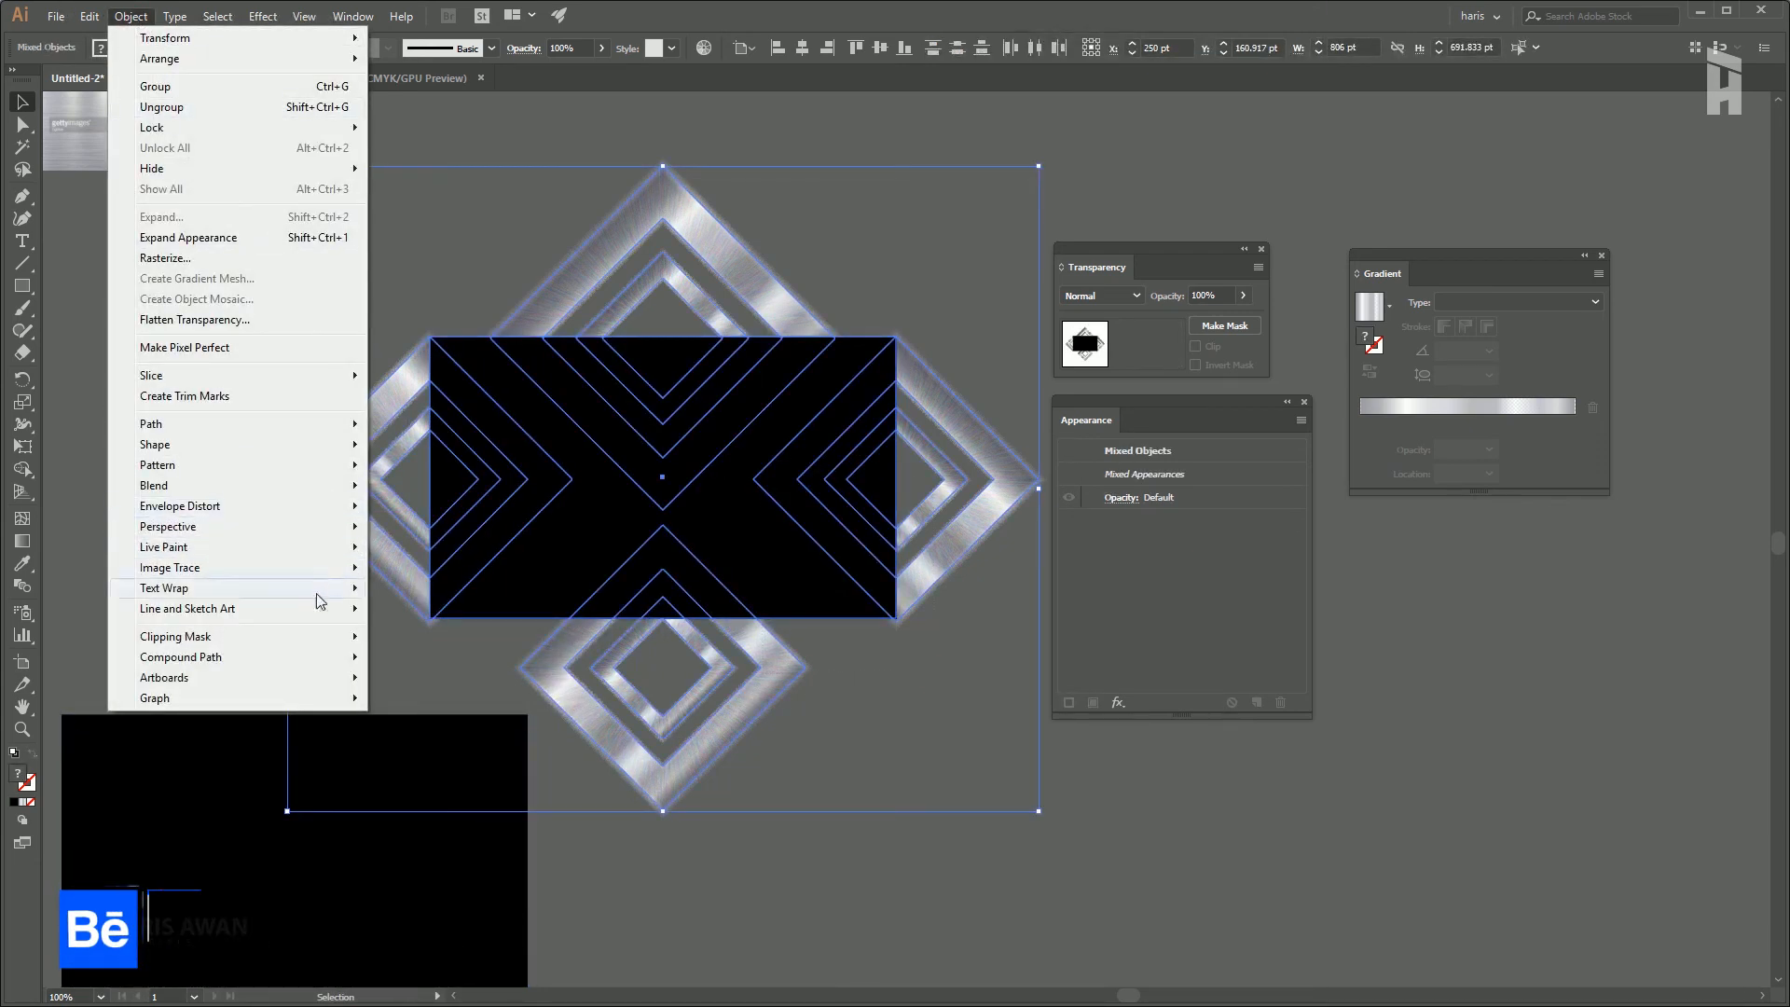
mouse_move(329, 644)
click(397, 636)
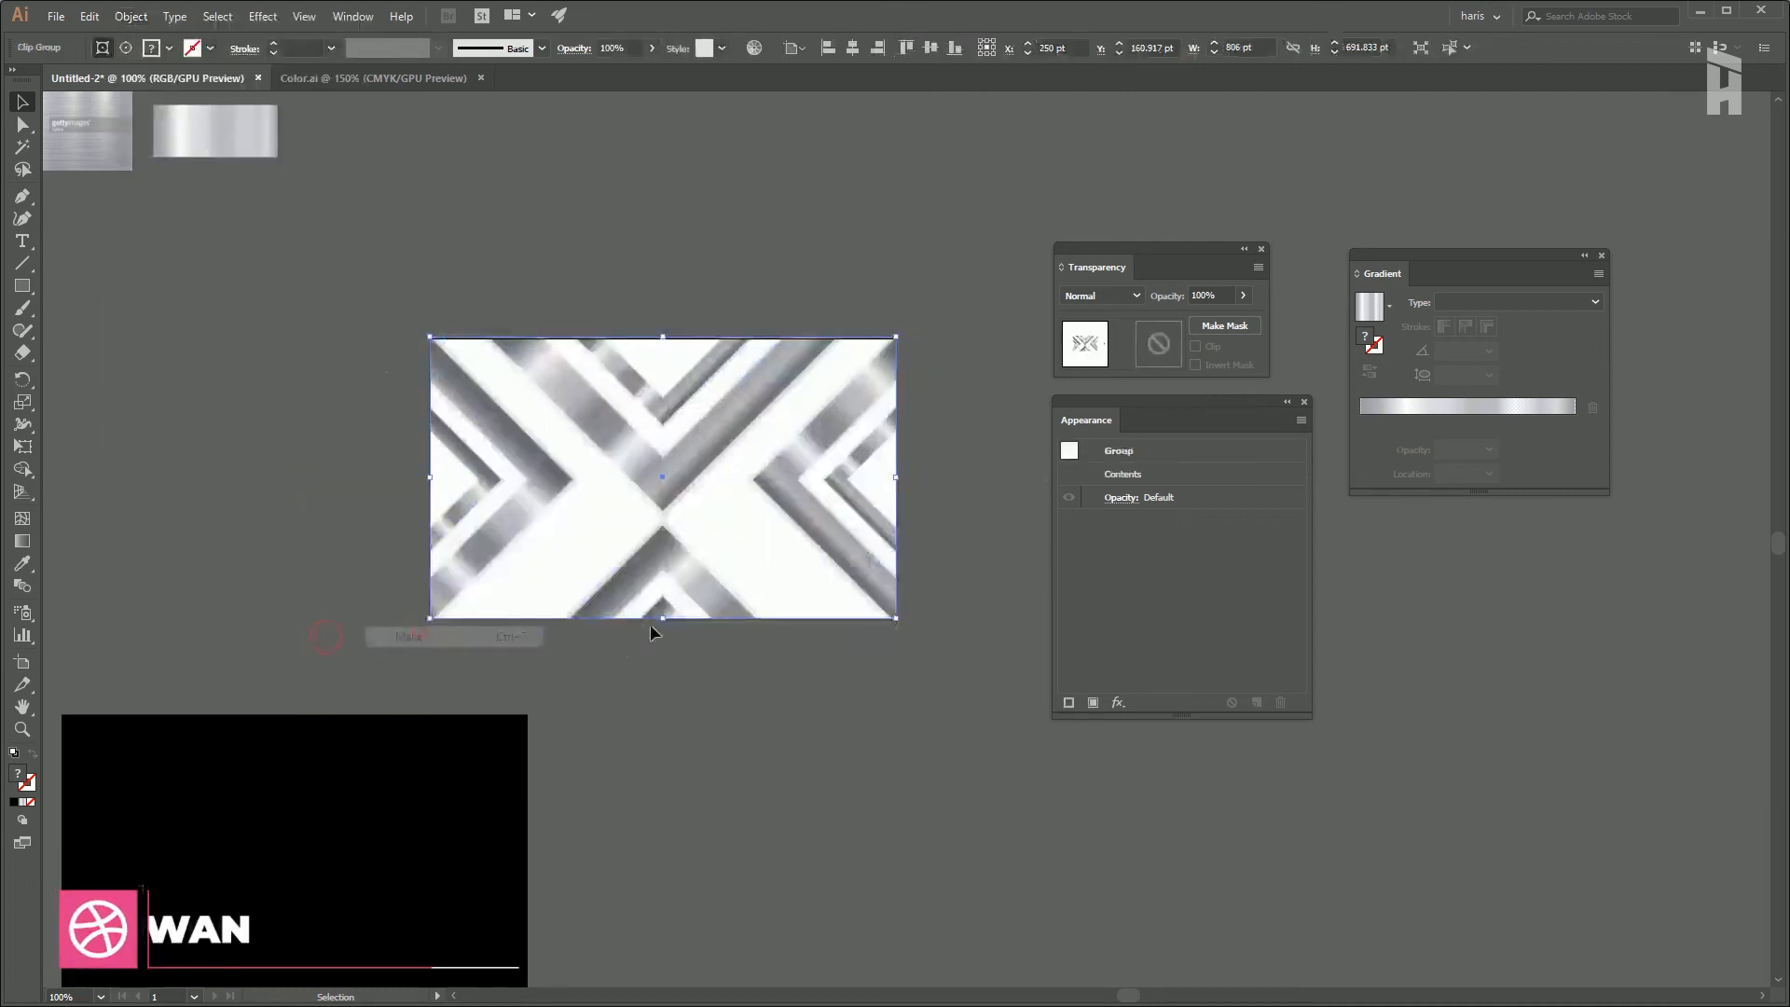
Move the spare black rectangle onto the artboard, send it to the back and deselect it
click(812, 697)
drag(390, 847, 748, 531)
key(ctrl+equal)
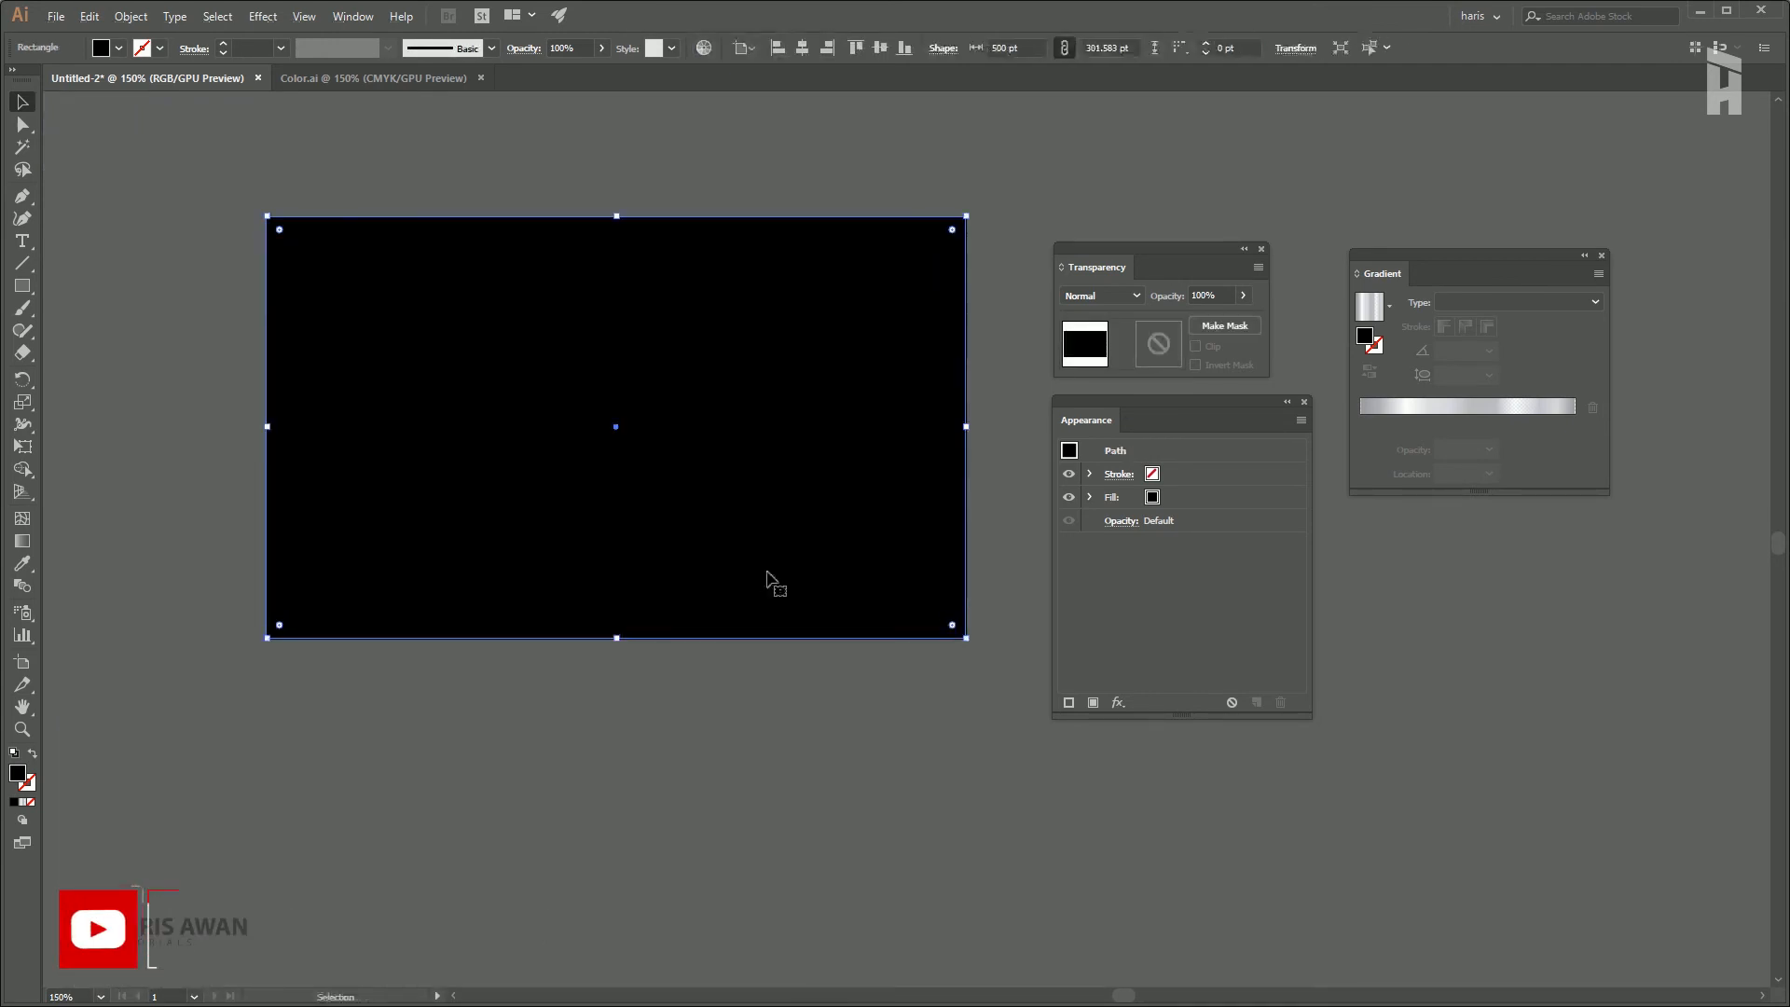
right_click(748, 540)
click(896, 836)
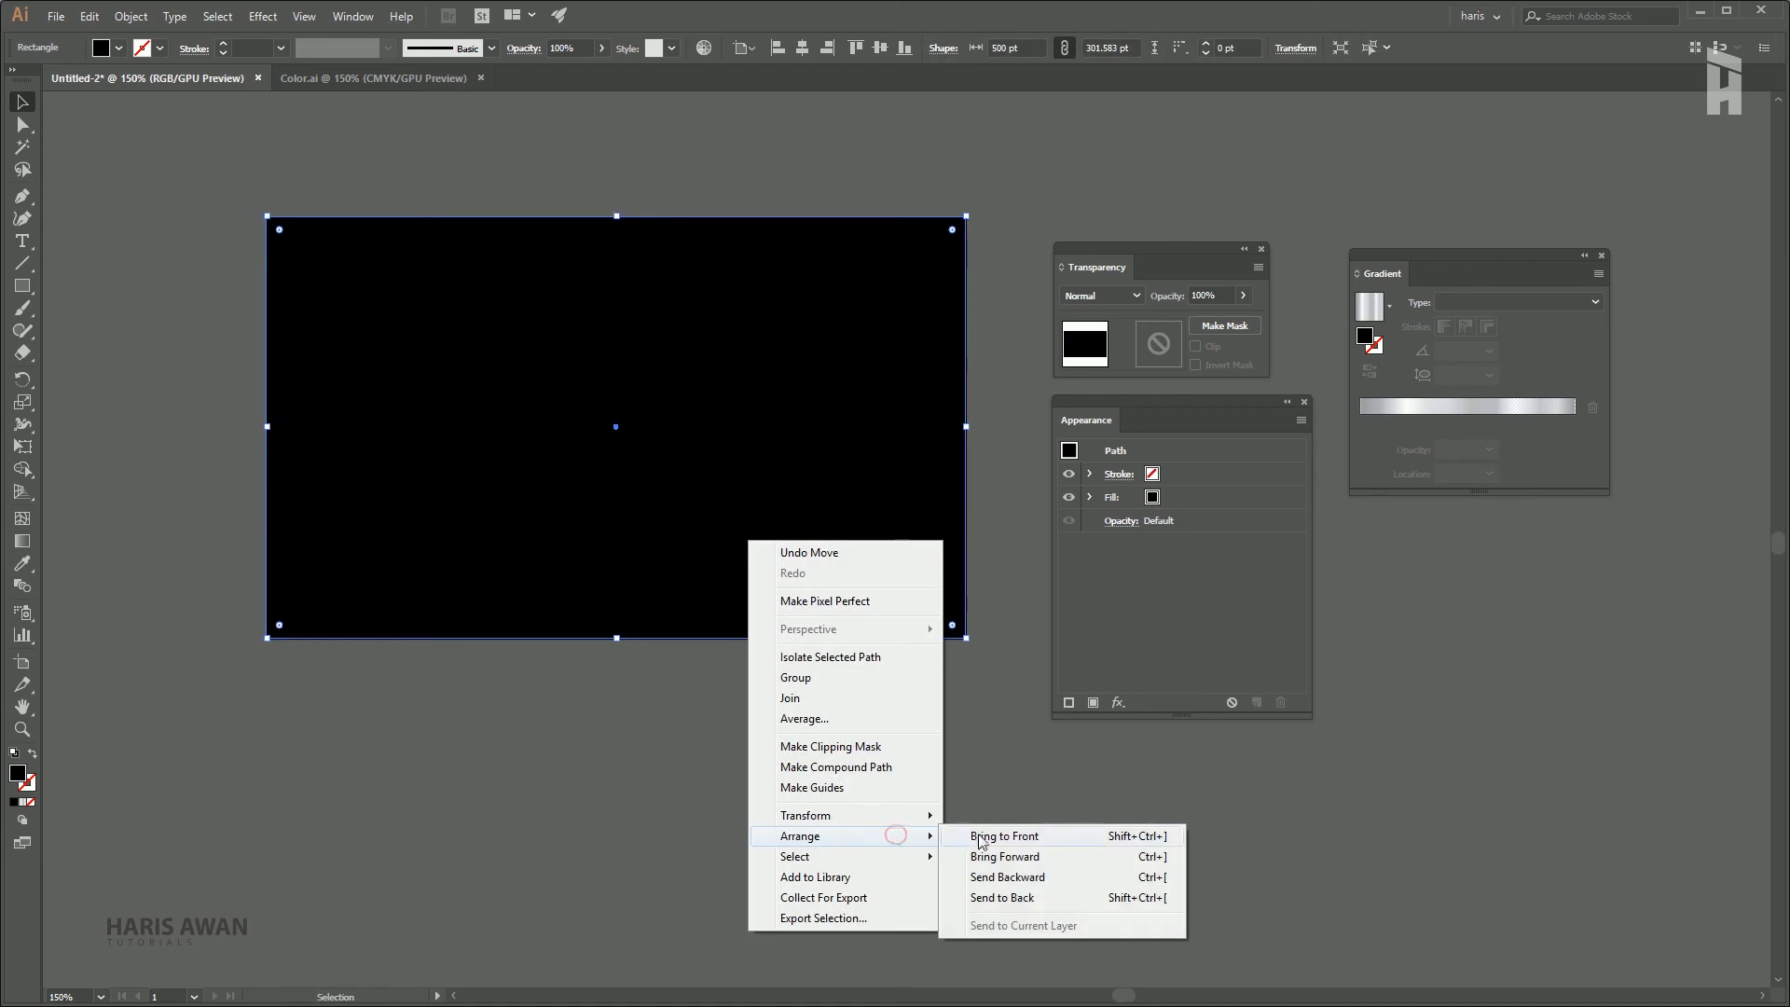
click(1003, 898)
click(815, 746)
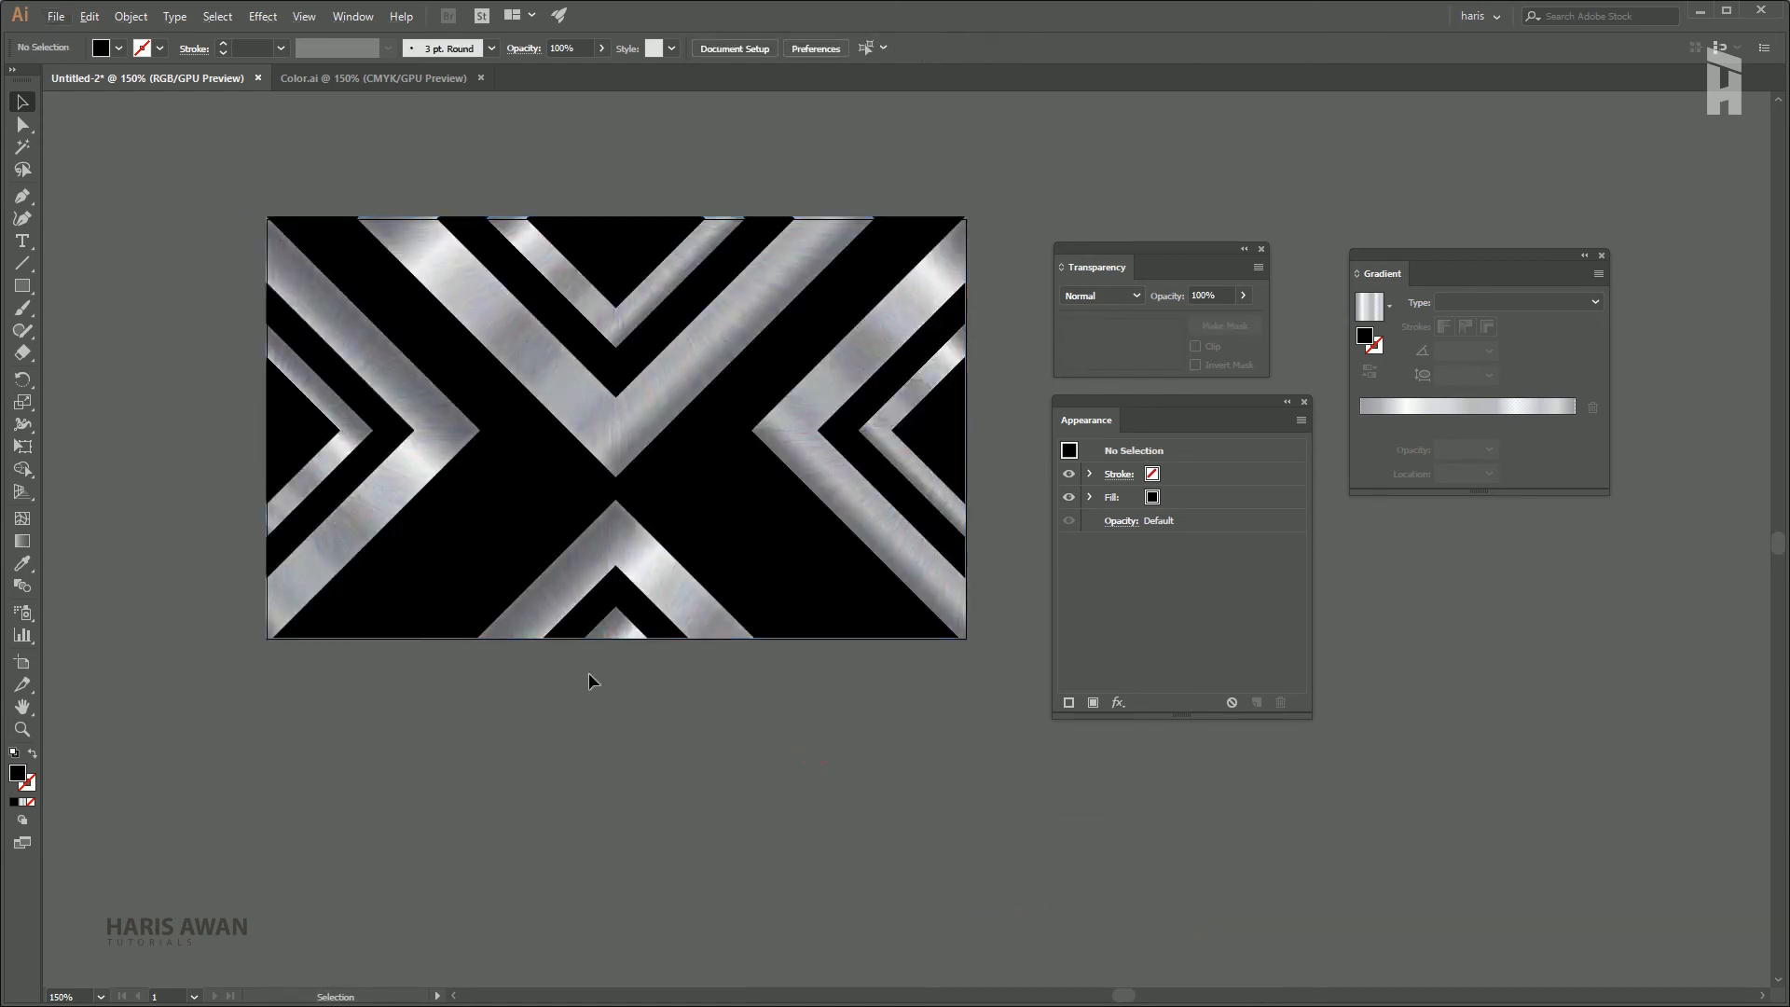
Lower the upper edge of the clipped diamond group to the artboard's edge, making the group 300 pt high
scroll(578, 551, up, 1)
click(611, 539)
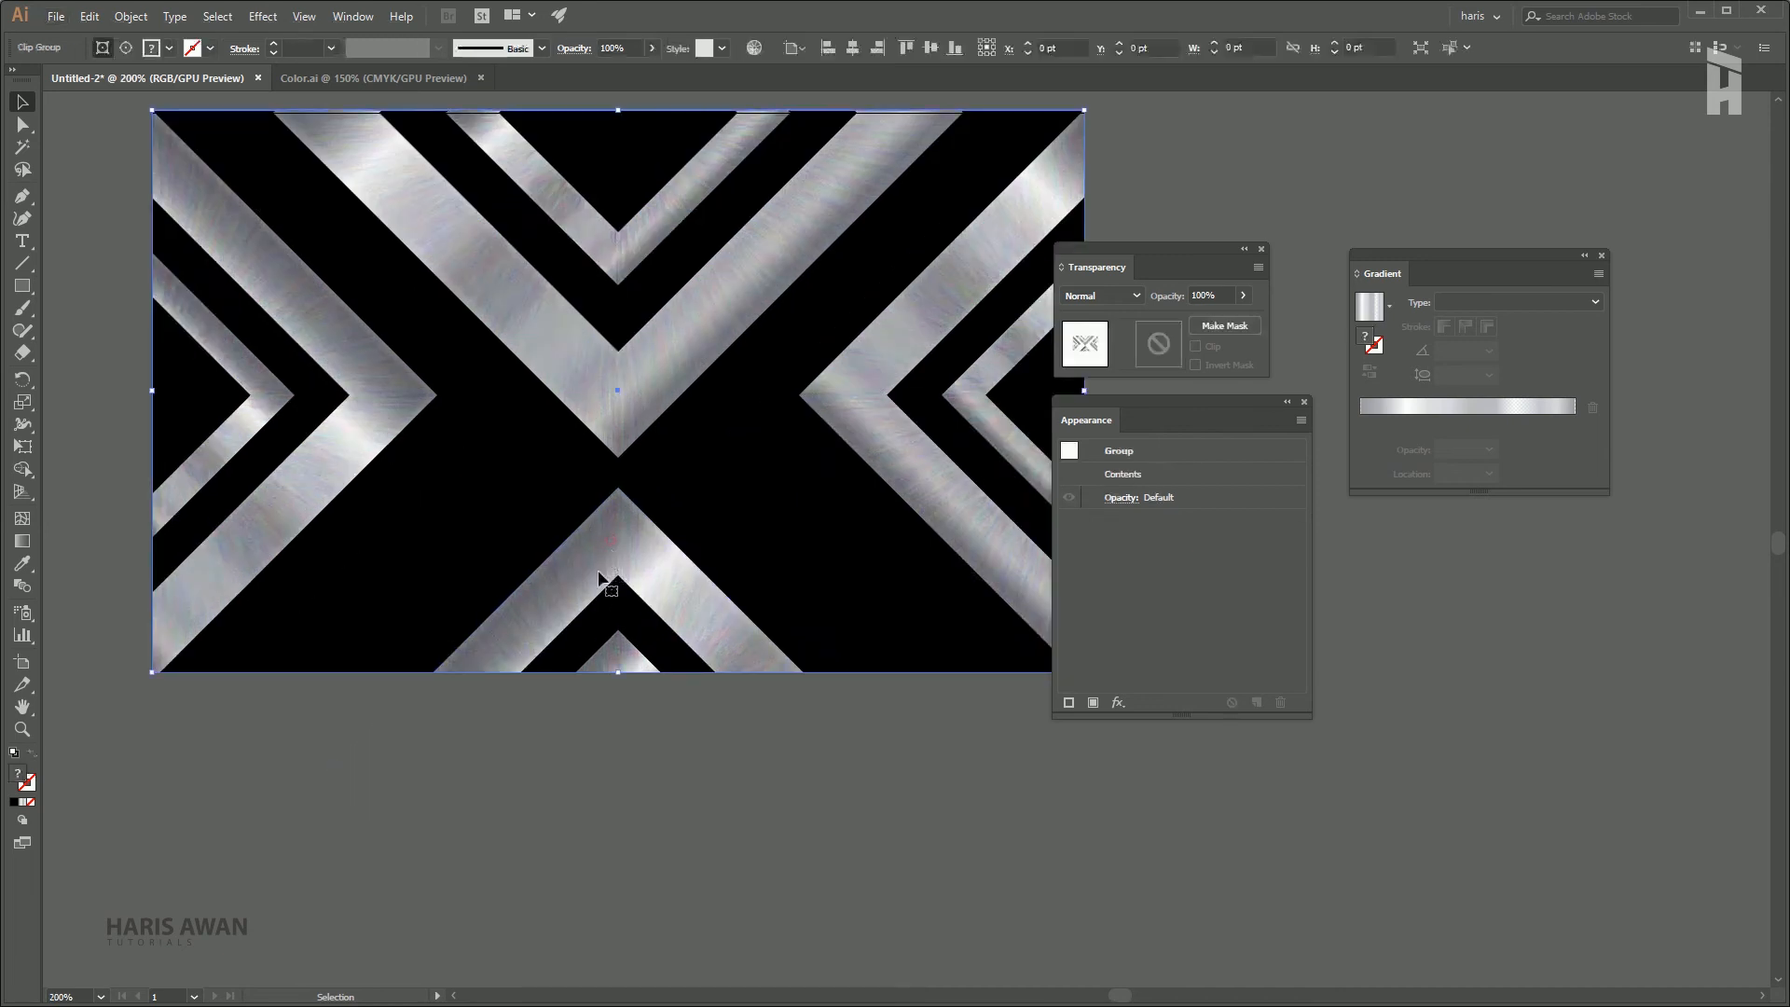
drag(597, 582, 634, 632)
scroll(727, 420, up, 3)
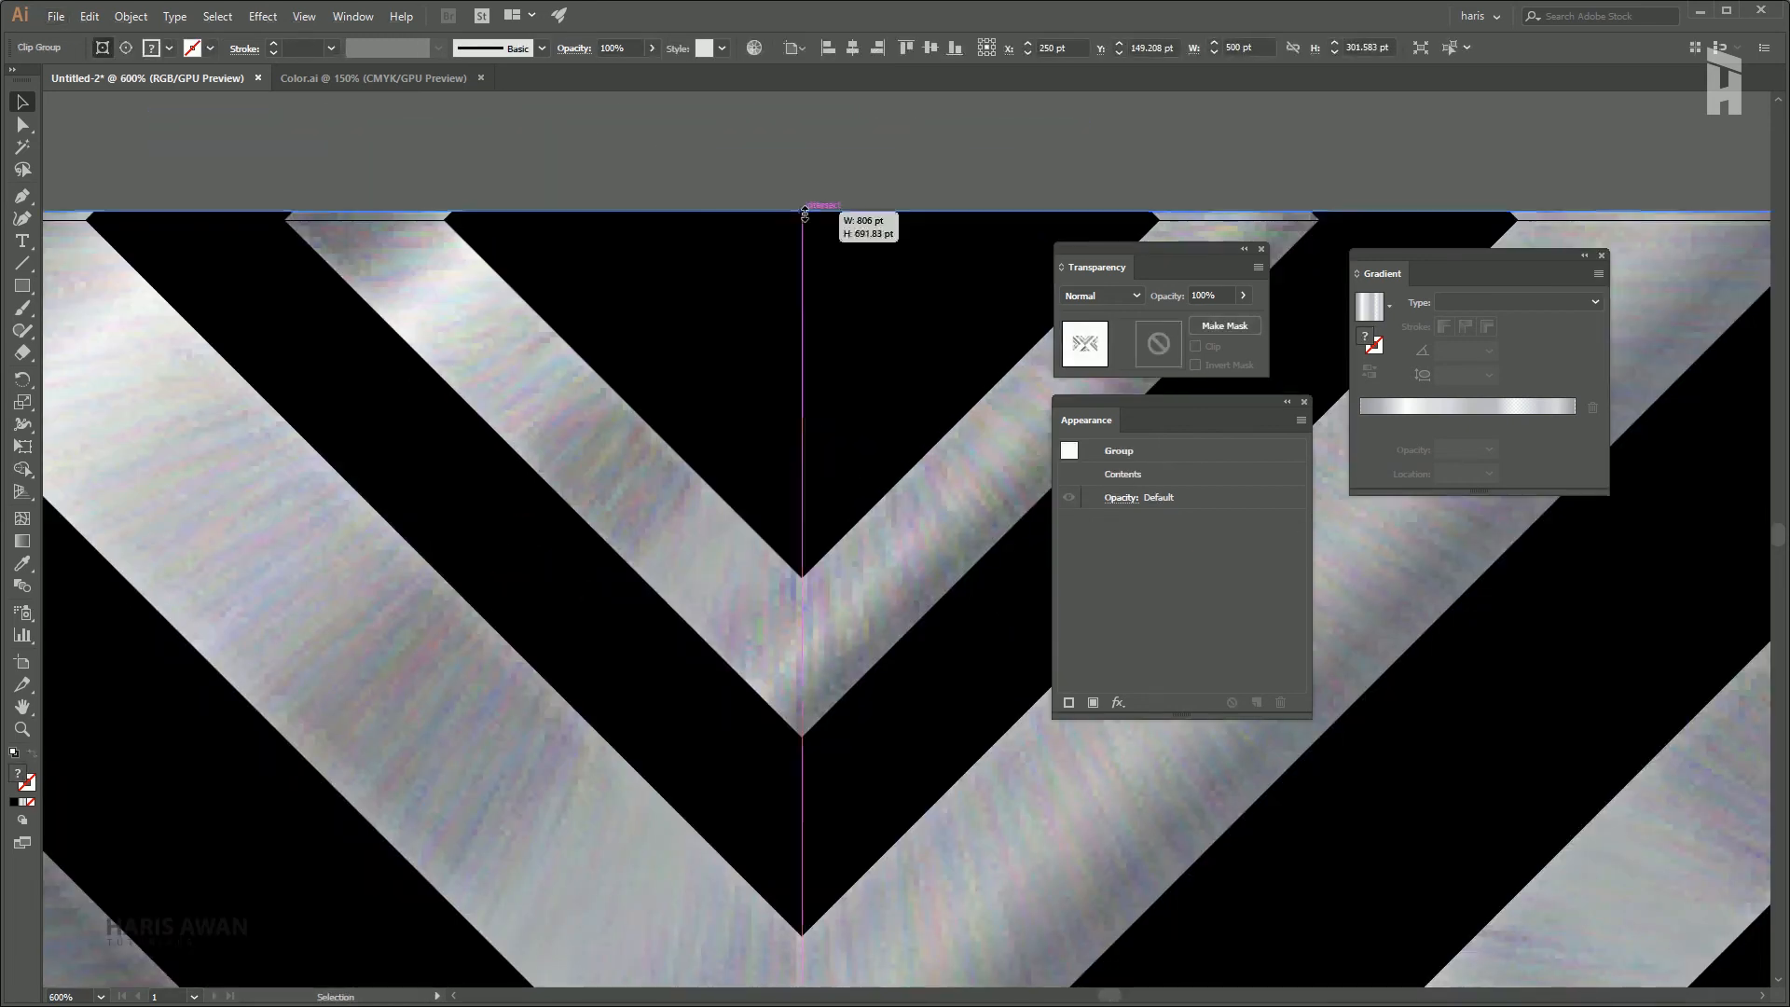
click(804, 214)
drag(801, 211, 801, 222)
scroll(801, 222, down, 3)
click(230, 451)
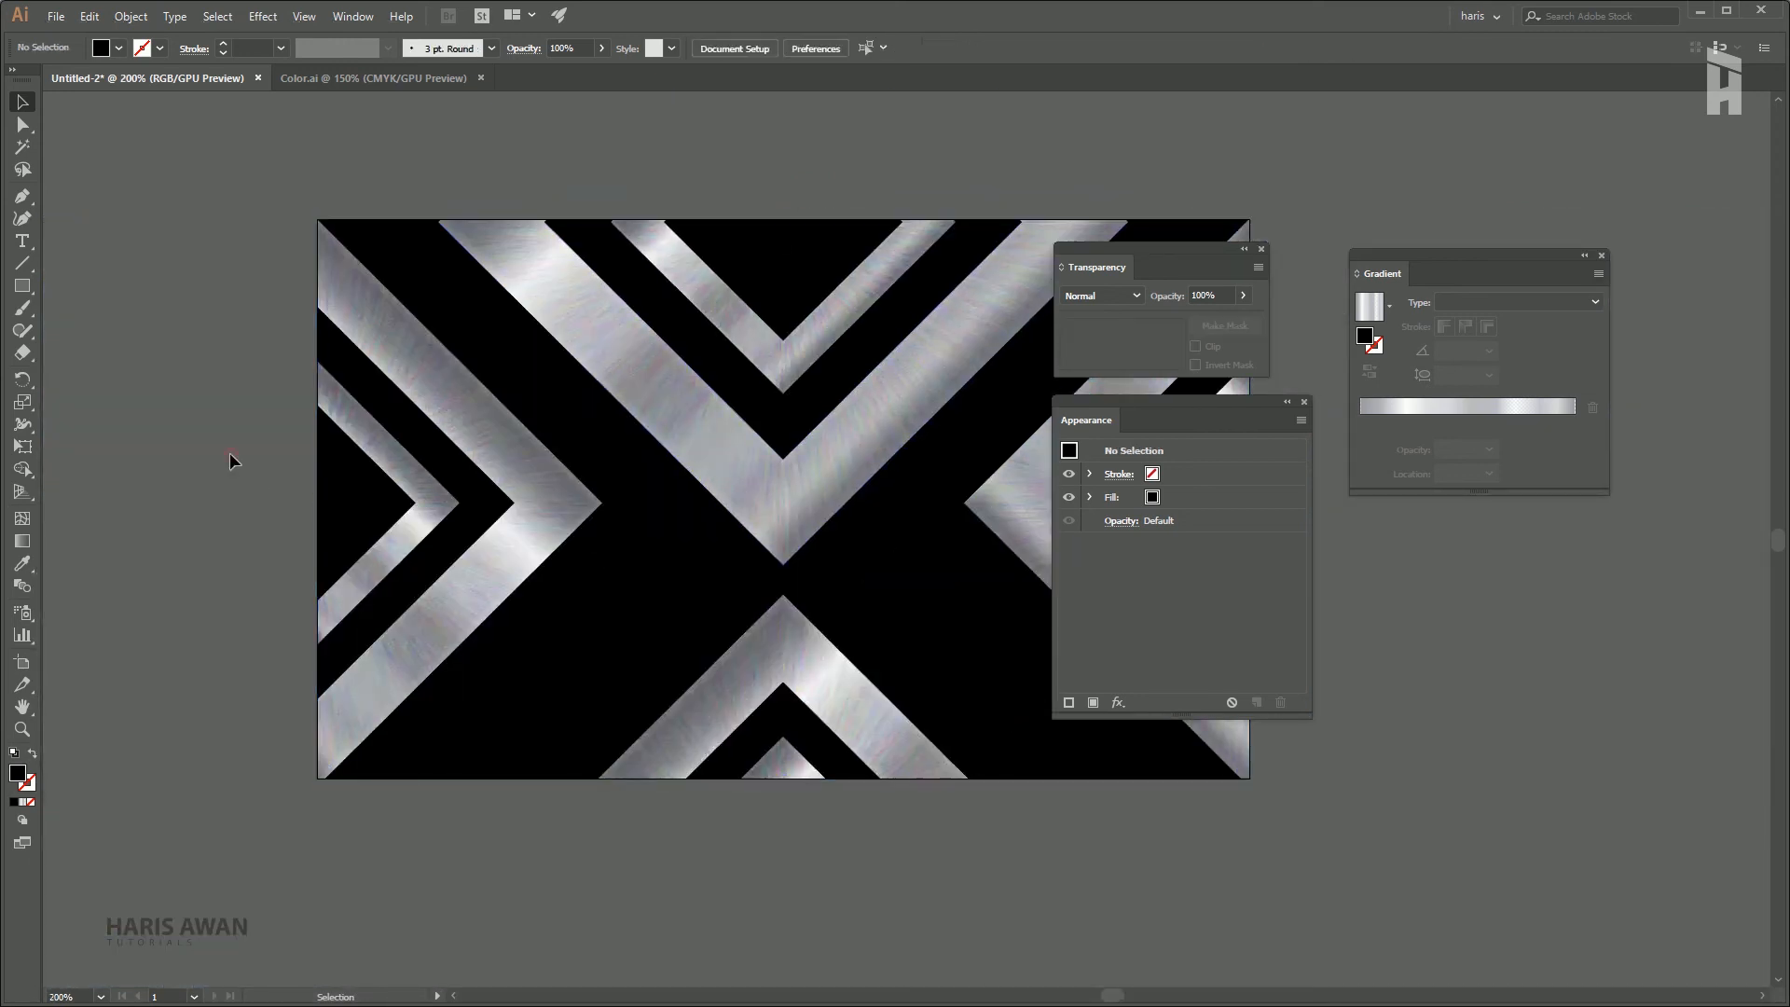
Select the clipped diamond group and try blending modes on it, going from Multiply to Color Burn
scroll(230, 452, down, 1)
drag(629, 764, 531, 744)
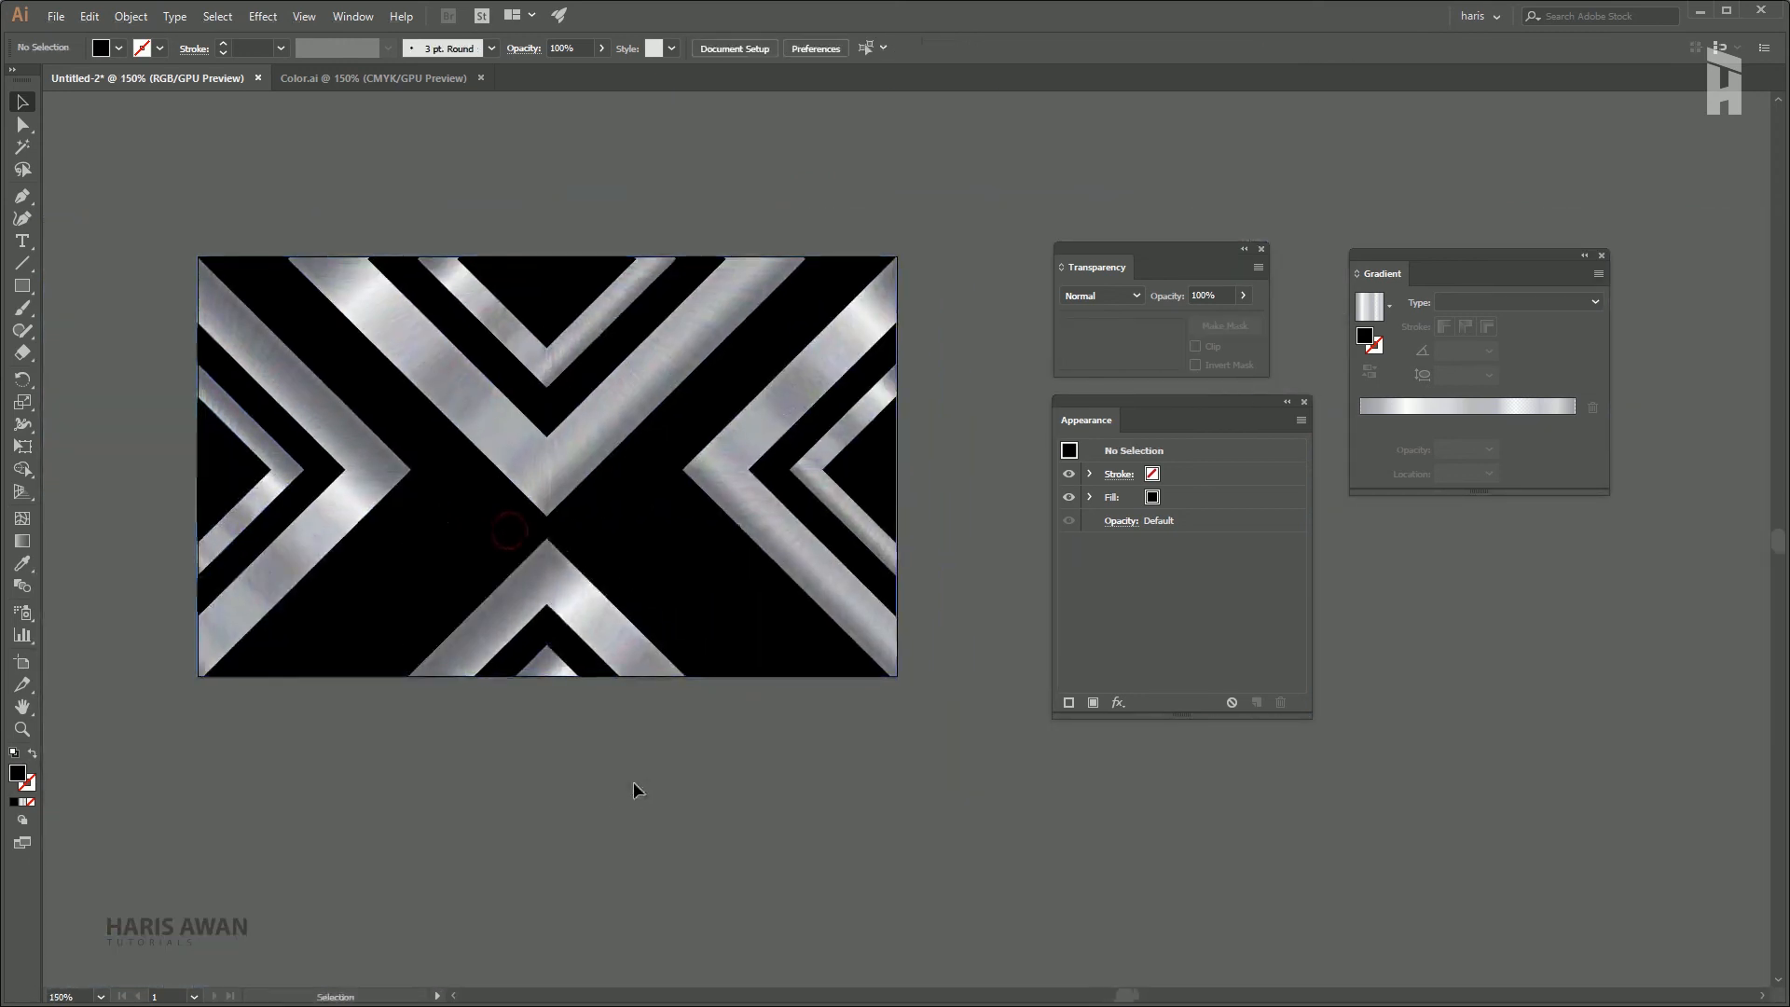
click(549, 585)
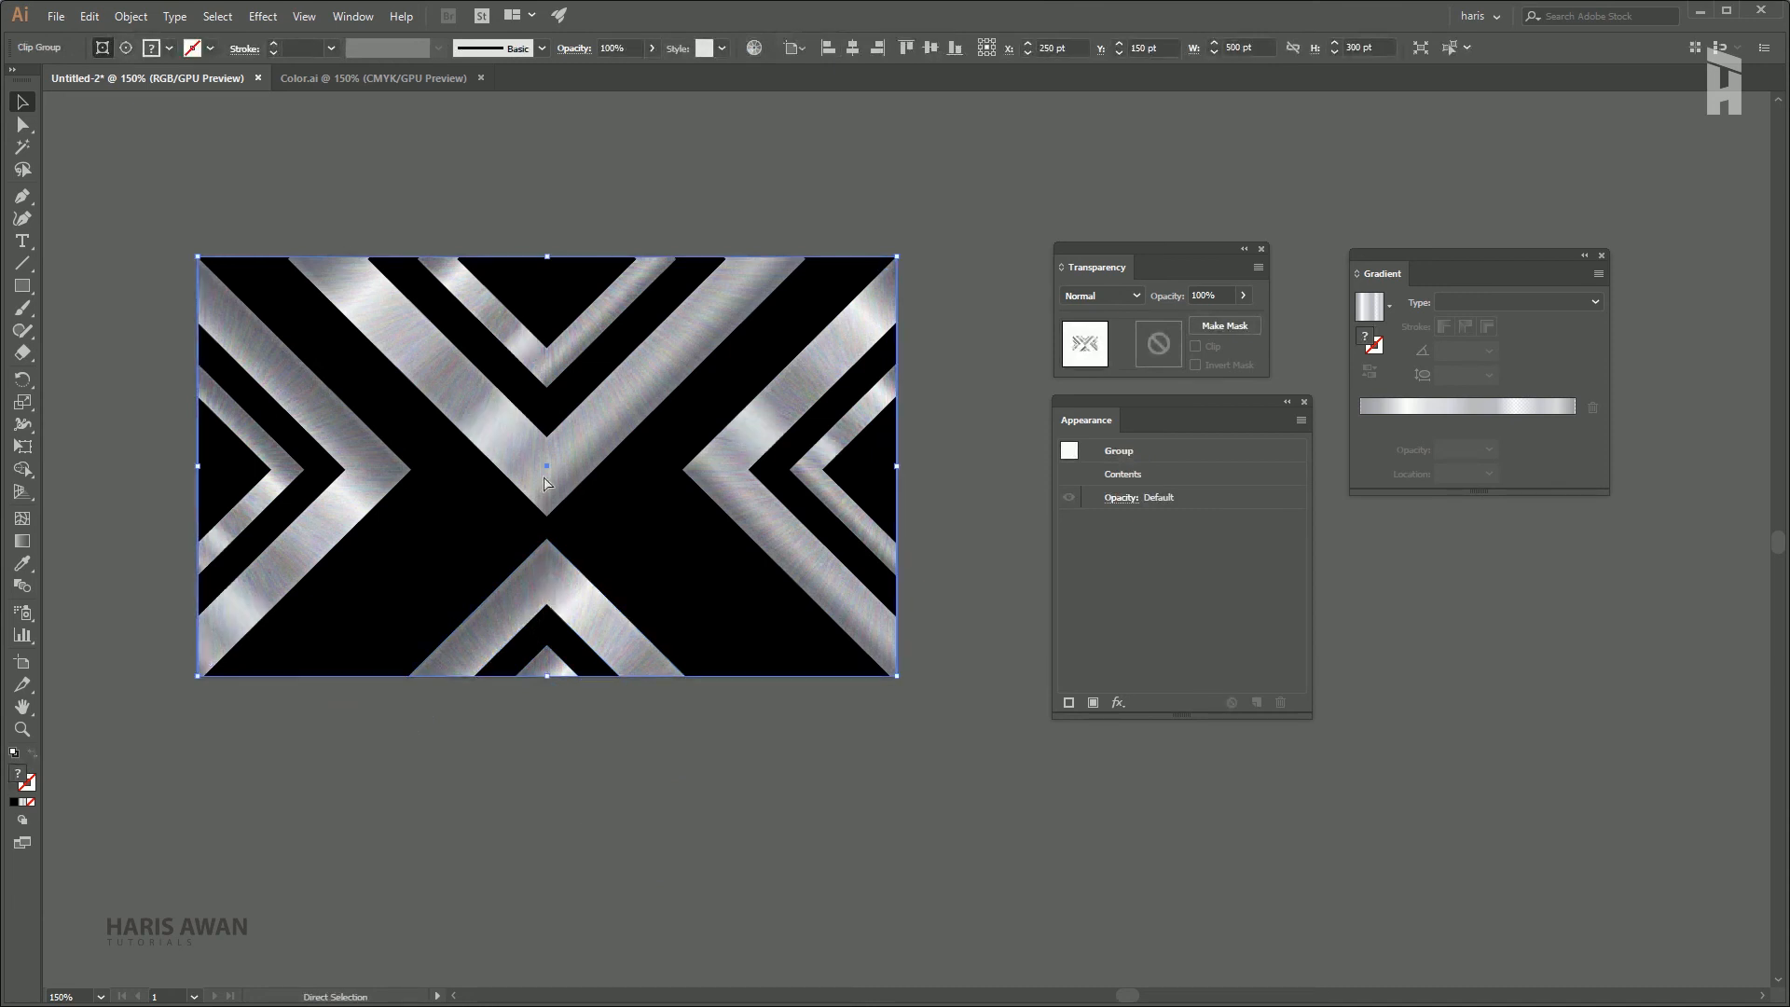
scroll(545, 482, up, 1)
scroll(1093, 294, down, 2)
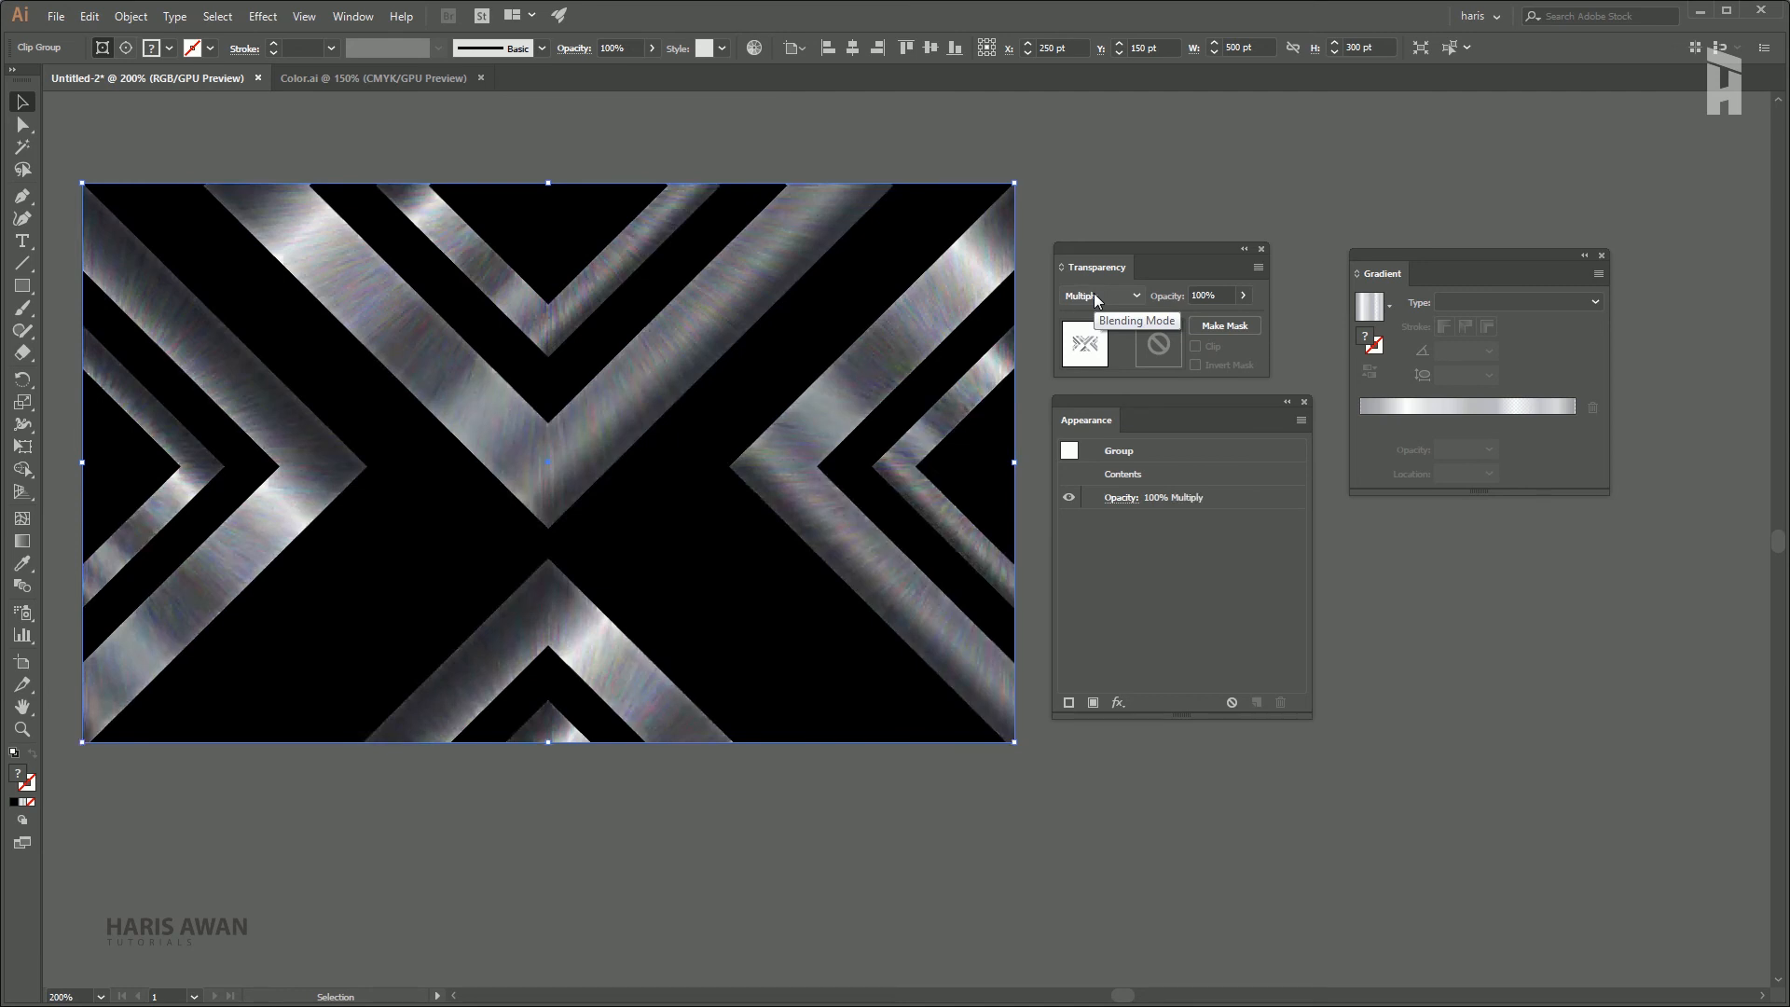
scroll(1094, 295, down, 1)
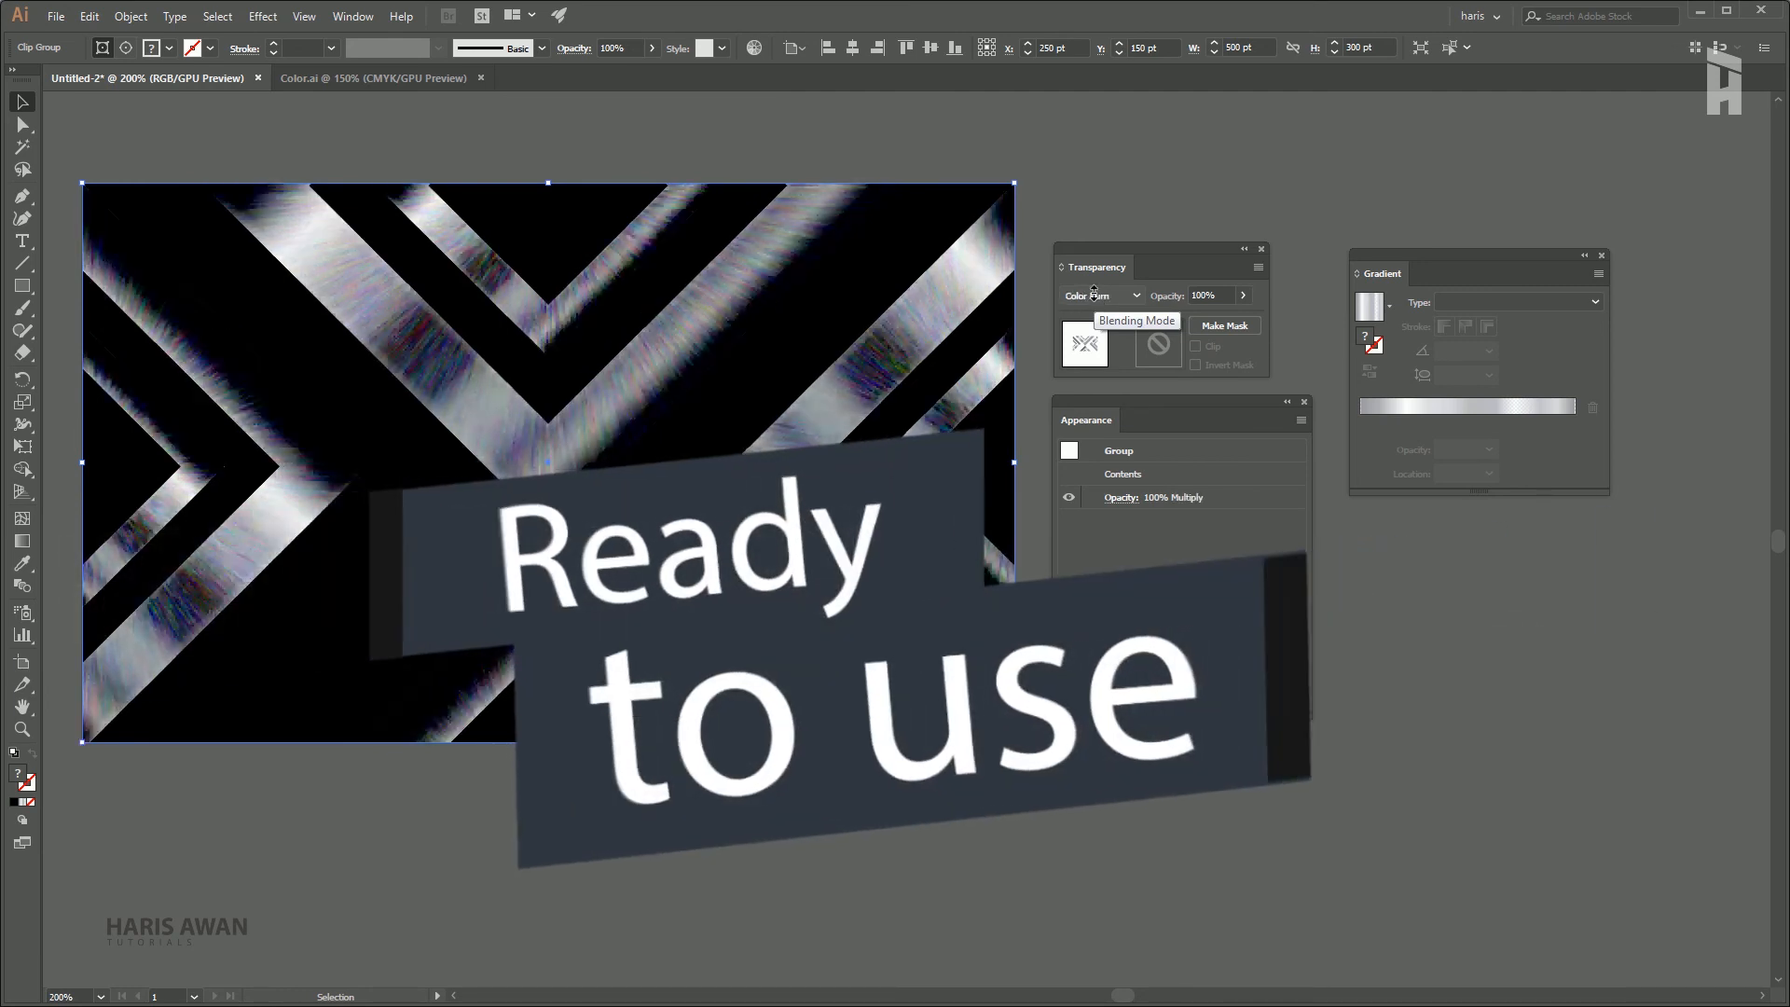